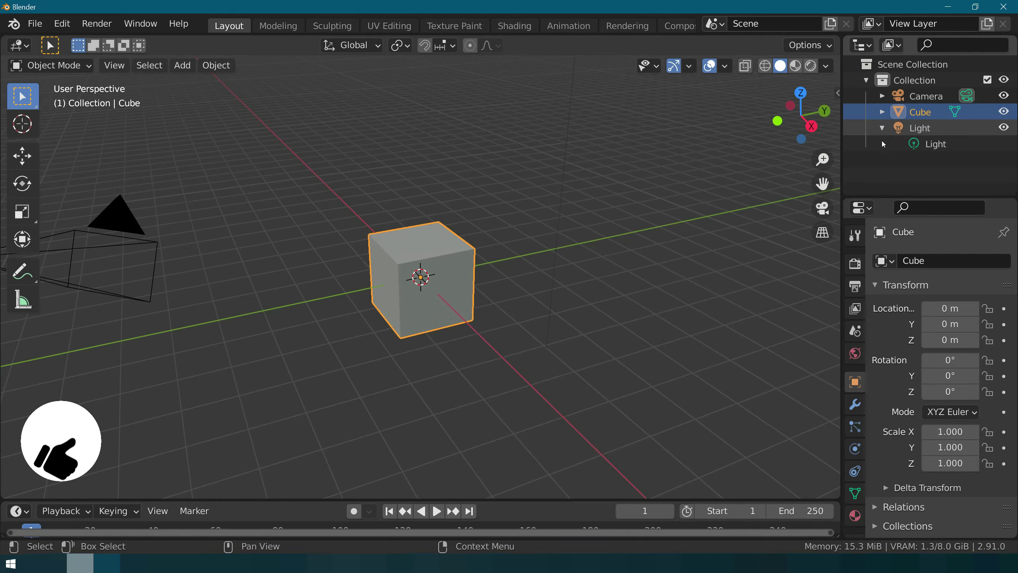
Step: Turn the scene light into a Sun lamp with strength 1.230, then select the cube
{"action": "left_click", "coordinate": [881, 143]}
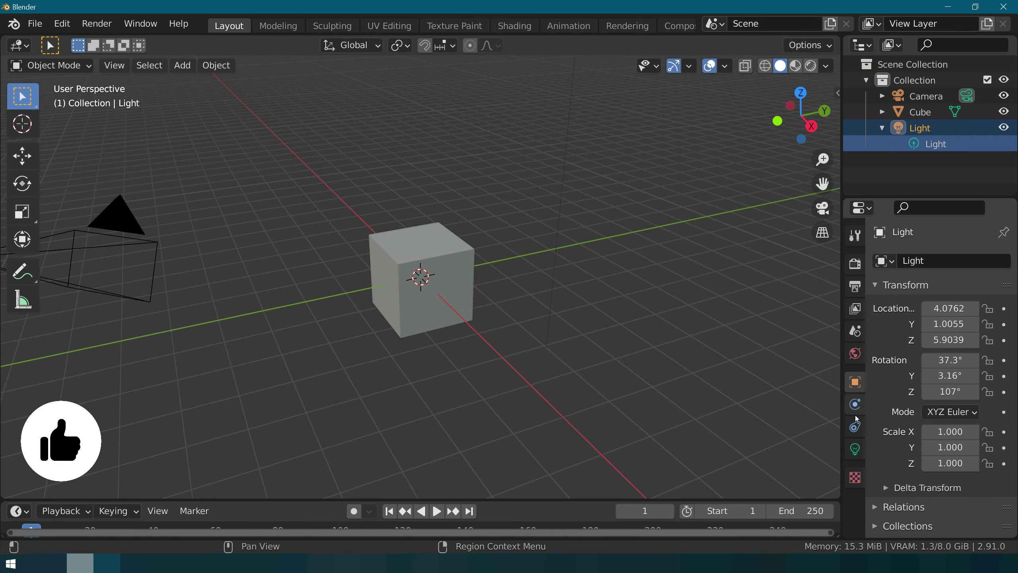
{"action": "left_click", "coordinate": [859, 457]}
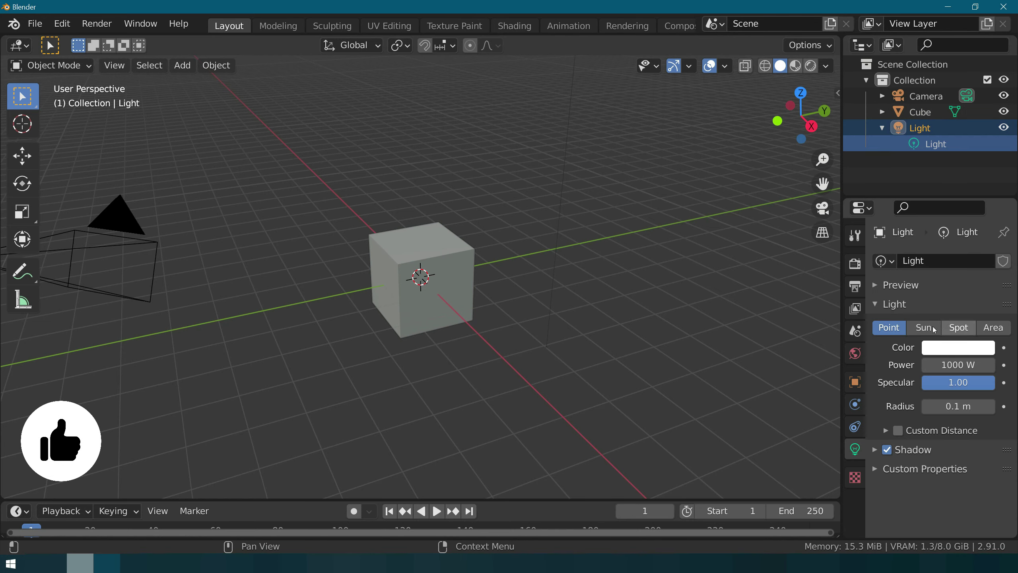
{"action": "left_click", "coordinate": [924, 328]}
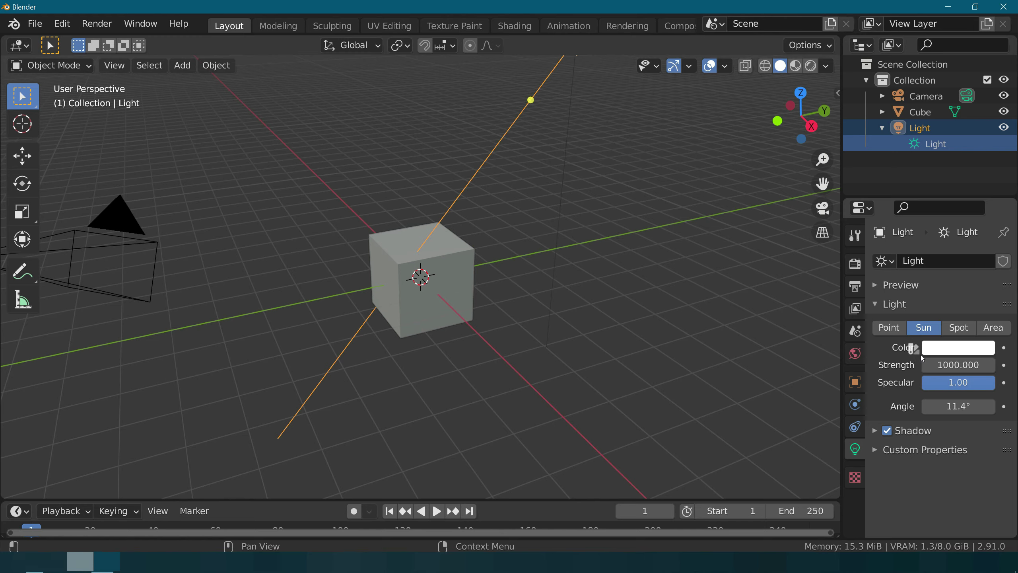
{"action": "left_click_drag", "start_coordinate": [963, 374], "coordinate": [958, 364]}
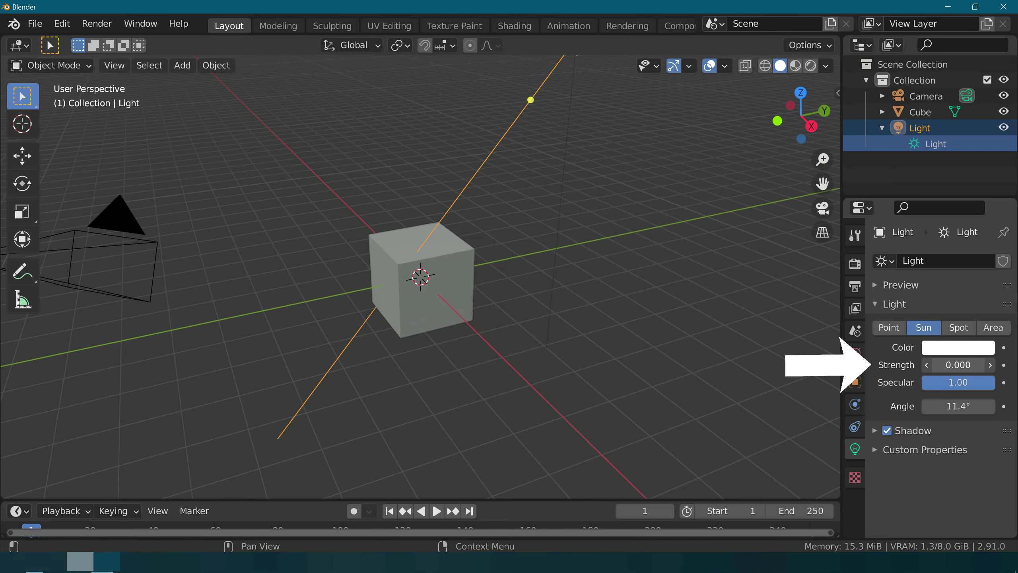
{"action": "left_click_drag", "start_coordinate": [959, 365], "coordinate": [959, 364]}
{"action": "type", "text": "1.230"}
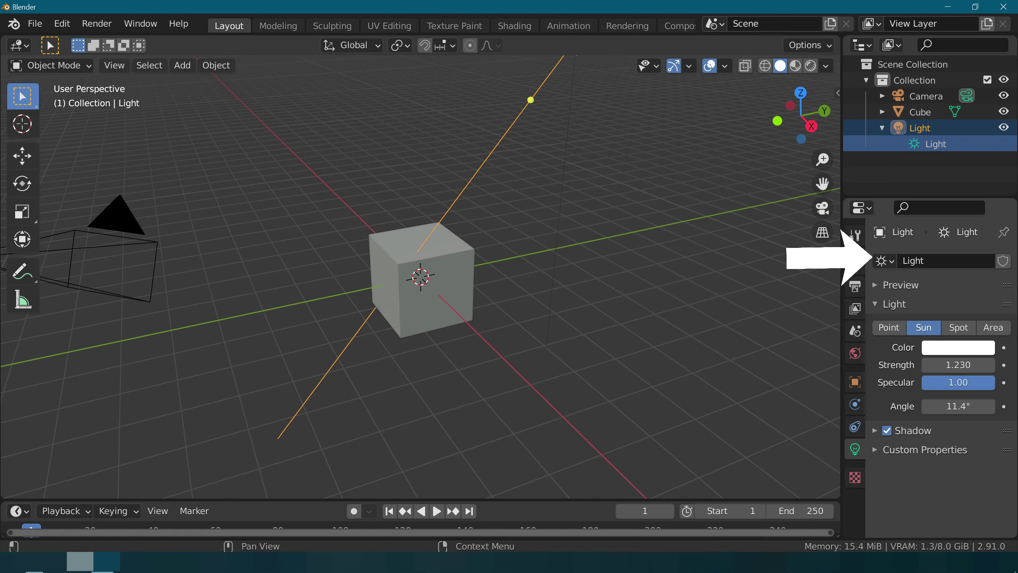
{"action": "middle_click_drag", "start_coordinate": [562, 322], "coordinate": [641, 321]}
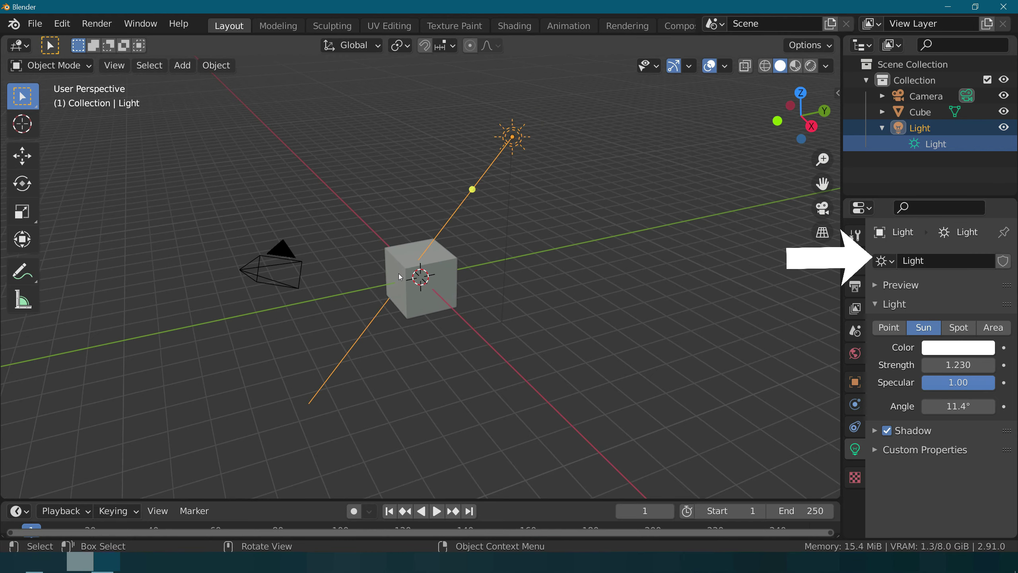
{"action": "left_click", "coordinate": [420, 281]}
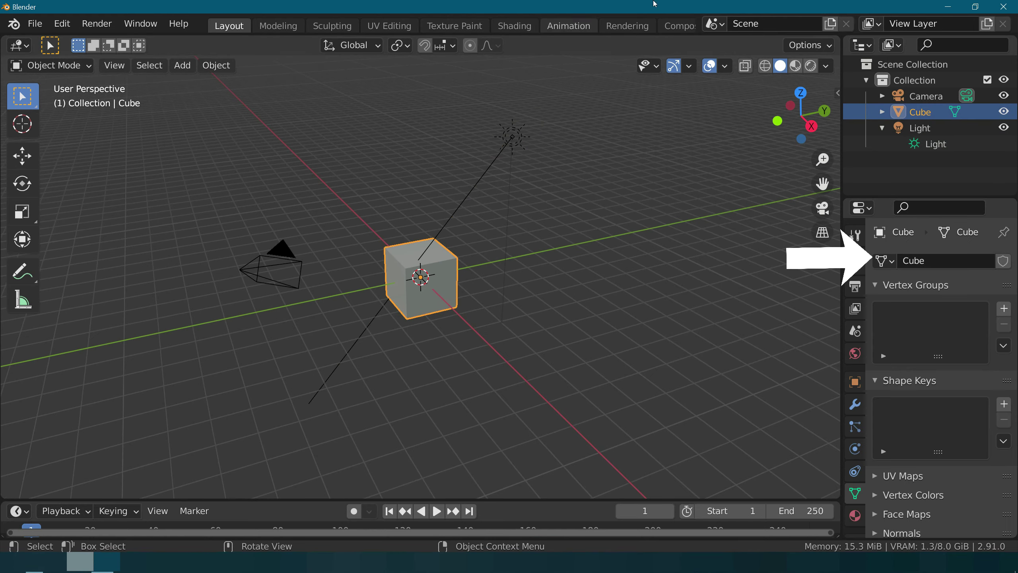
Step: Switch the viewport to Rendered shading
{"action": "left_click", "coordinate": [812, 71]}
{"action": "scroll", "coordinate": [429, 273], "scroll_direction": "up", "scroll_amount": 2}
{"action": "scroll", "coordinate": [429, 273], "scroll_direction": "up", "scroll_amount": 2}
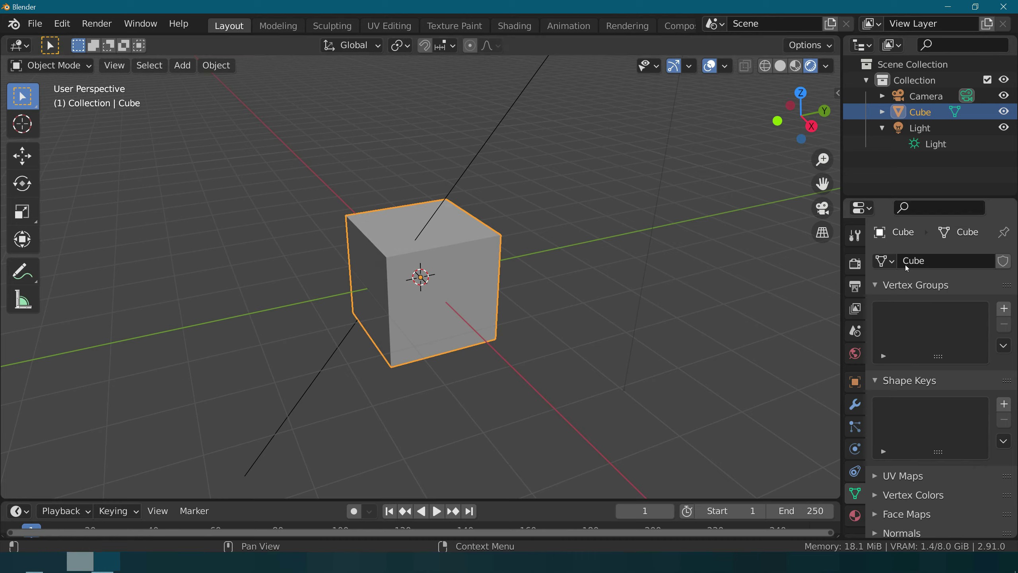
{"action": "scroll", "coordinate": [903, 256], "scroll_direction": "down", "scroll_amount": 1}
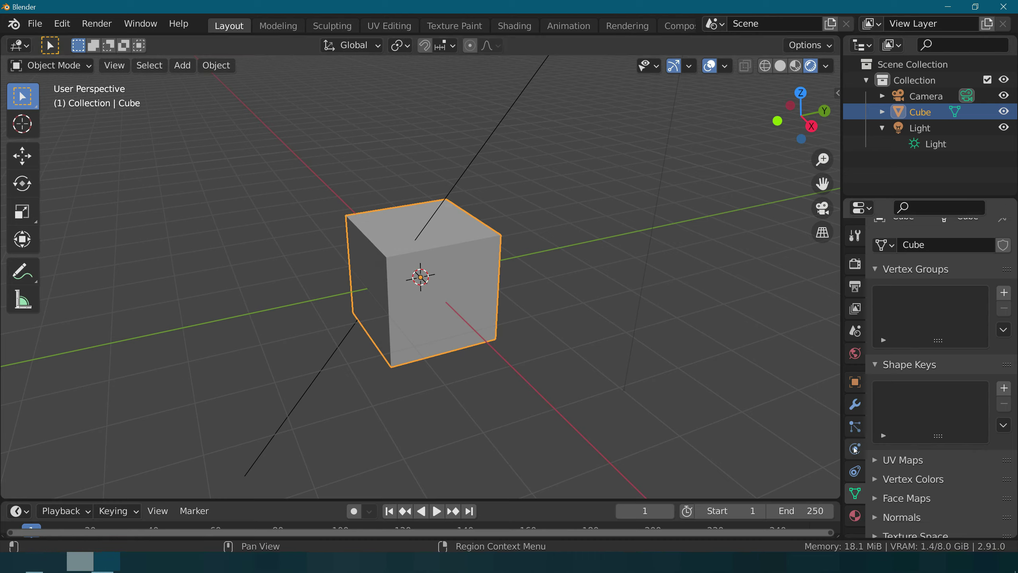
Step: Scale the cube into a flat slab, 7.950 on X and 6.950 on Y
{"action": "left_click", "coordinate": [855, 428]}
{"action": "scroll", "coordinate": [854, 431], "scroll_direction": "down", "scroll_amount": 1}
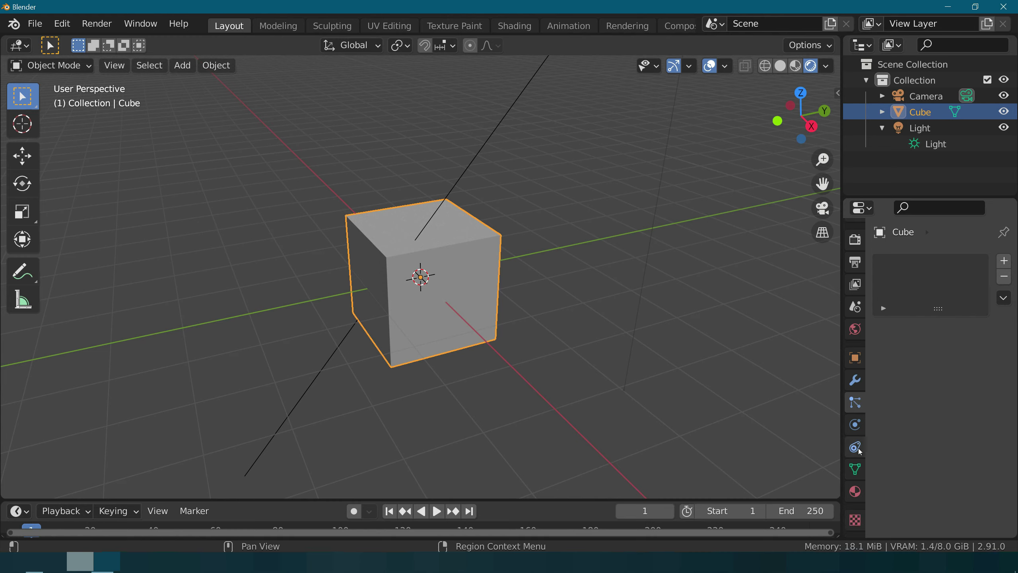
{"action": "left_click", "coordinate": [856, 473]}
{"action": "left_click", "coordinate": [855, 492]}
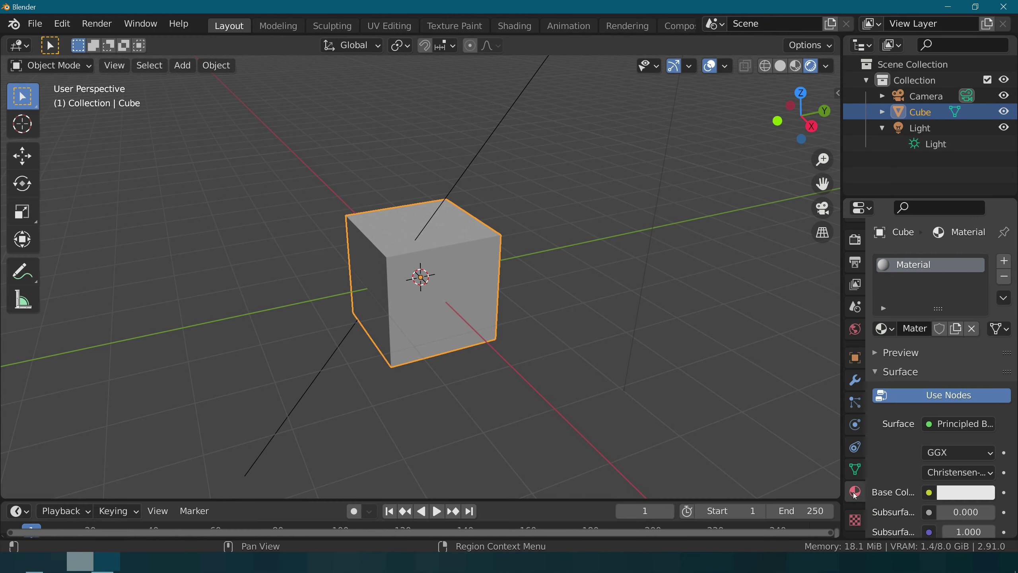
{"action": "scroll", "coordinate": [902, 449], "scroll_direction": "down", "scroll_amount": 2}
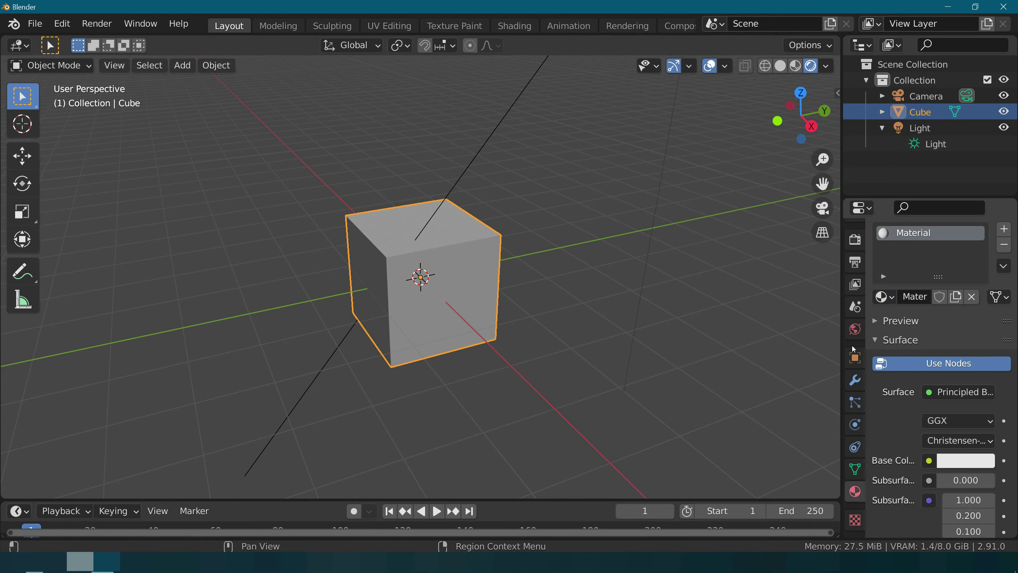
{"action": "left_click", "coordinate": [855, 356]}
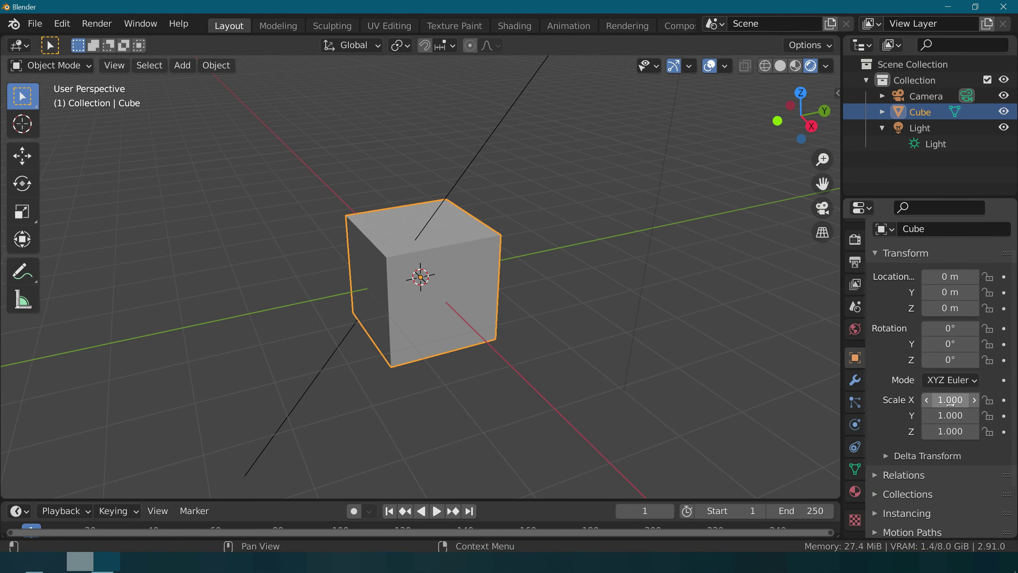
{"action": "mouse_move", "coordinate": [950, 400]}
{"action": "left_mouse_down"}
{"action": "mouse_move", "coordinate": [982, 400]}
{"action": "mouse_move", "coordinate": [999, 415]}
{"action": "mouse_move", "coordinate": [934, 416]}
{"action": "left_mouse_up"}
{"action": "scroll", "coordinate": [533, 311], "scroll_direction": "down", "scroll_amount": 5}
Step: Place the sun at 20.956, 13.445, 5.9039 with rotation 37.3°, 9.26°, 107°
{"action": "left_click", "coordinate": [480, 171]}
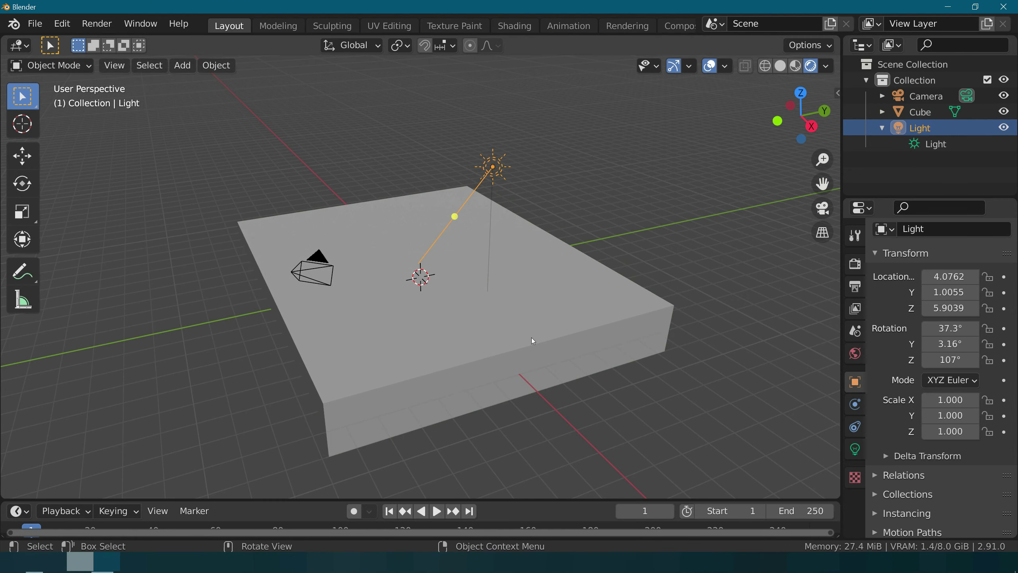
{"action": "middle_click_drag", "start_coordinate": [565, 404], "coordinate": [468, 154]}
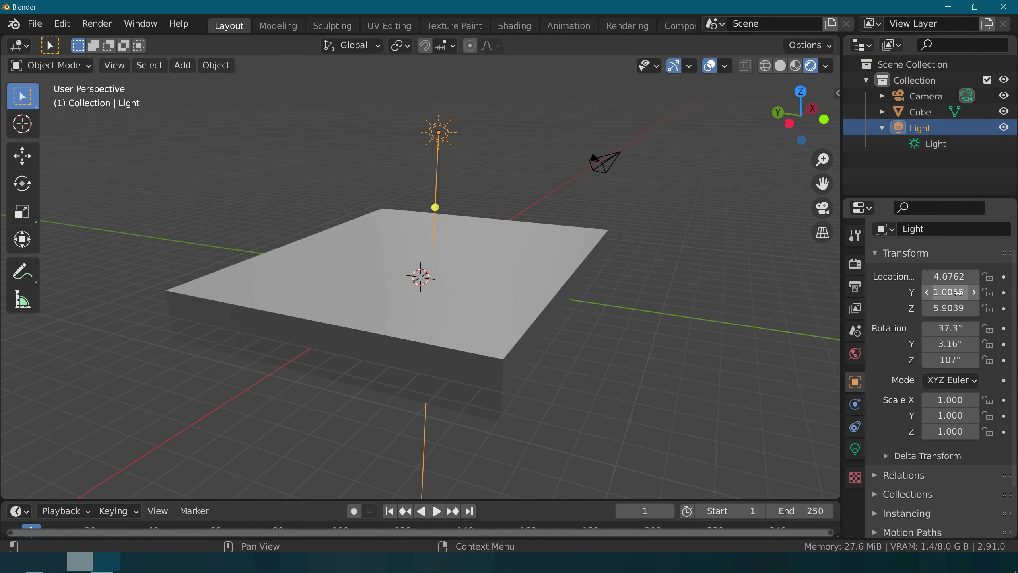
{"action": "mouse_move", "coordinate": [951, 292]}
{"action": "left_mouse_down"}
{"action": "mouse_move", "coordinate": [918, 292]}
{"action": "mouse_move", "coordinate": [962, 292]}
{"action": "left_mouse_up"}
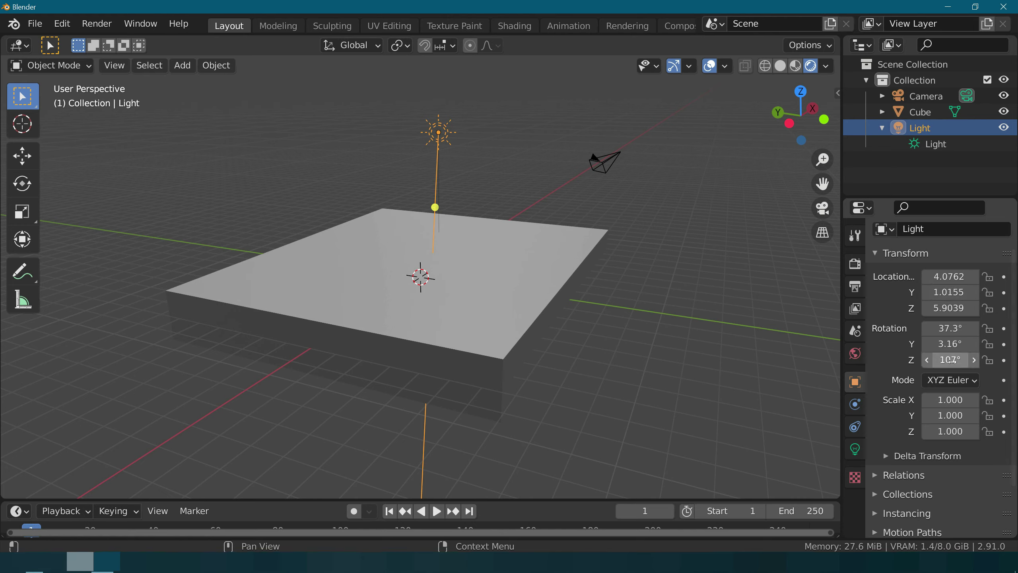
{"action": "left_click_drag", "start_coordinate": [950, 343], "coordinate": [956, 344]}
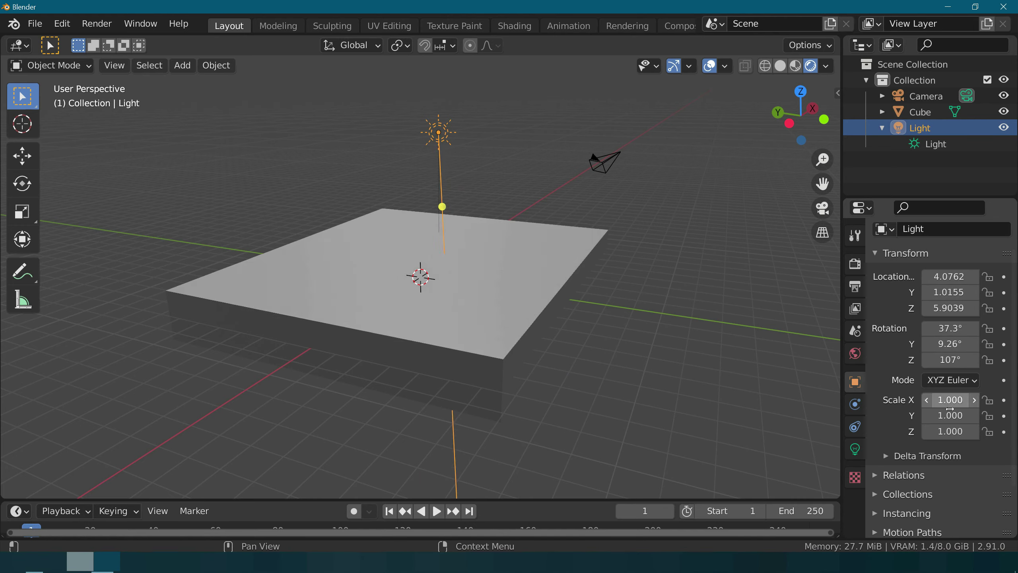
{"action": "mouse_move", "coordinate": [949, 276]}
{"action": "left_mouse_down"}
{"action": "mouse_move", "coordinate": [982, 276]}
{"action": "mouse_move", "coordinate": [966, 277]}
{"action": "mouse_move", "coordinate": [978, 292]}
{"action": "mouse_move", "coordinate": [974, 277]}
{"action": "left_mouse_up"}
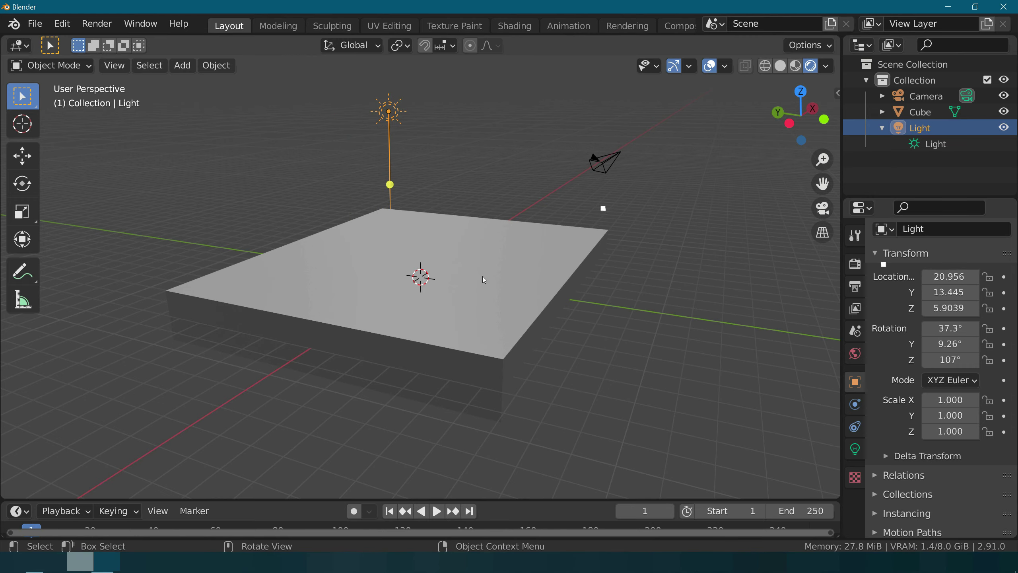
{"action": "mouse_move", "coordinate": [609, 328]}
{"action": "middle_mouse_down"}
{"action": "mouse_move", "coordinate": [571, 340]}
{"action": "mouse_move", "coordinate": [490, 288]}
{"action": "mouse_move", "coordinate": [218, 369]}
{"action": "middle_mouse_up"}
{"action": "left_click", "coordinate": [491, 288]}
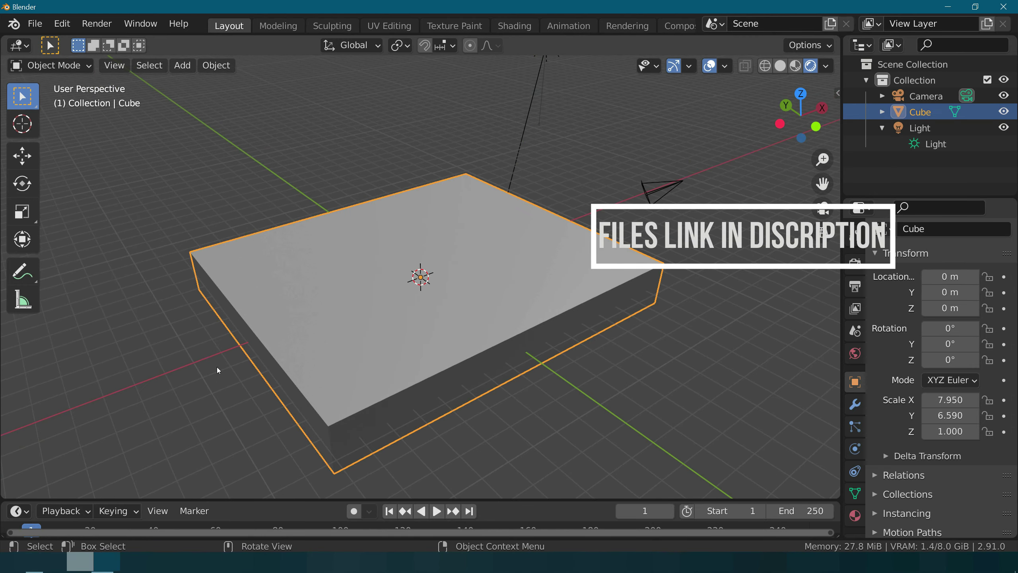
{"action": "left_click", "coordinate": [26, 563]}
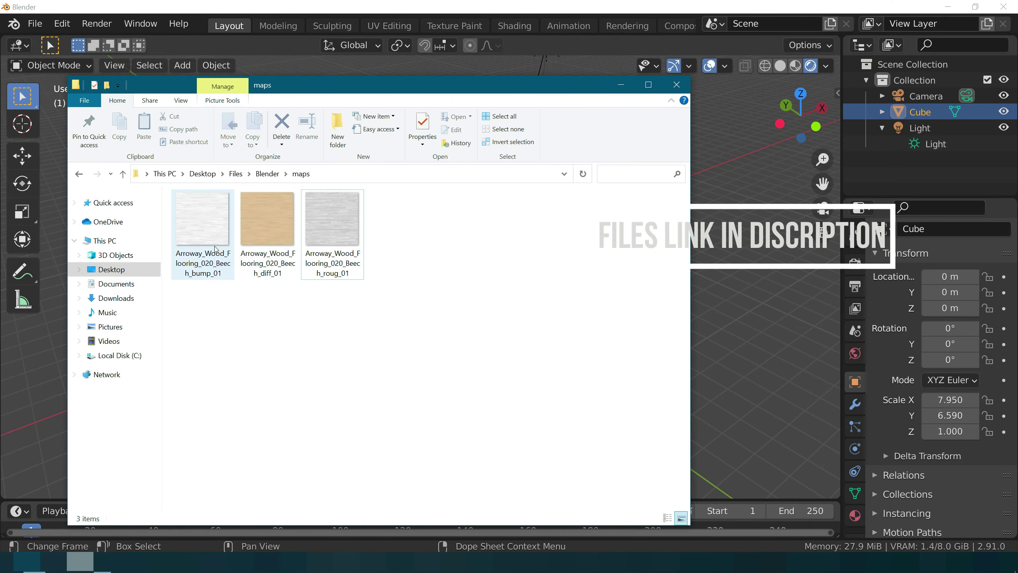
{"action": "left_click", "coordinate": [270, 233]}
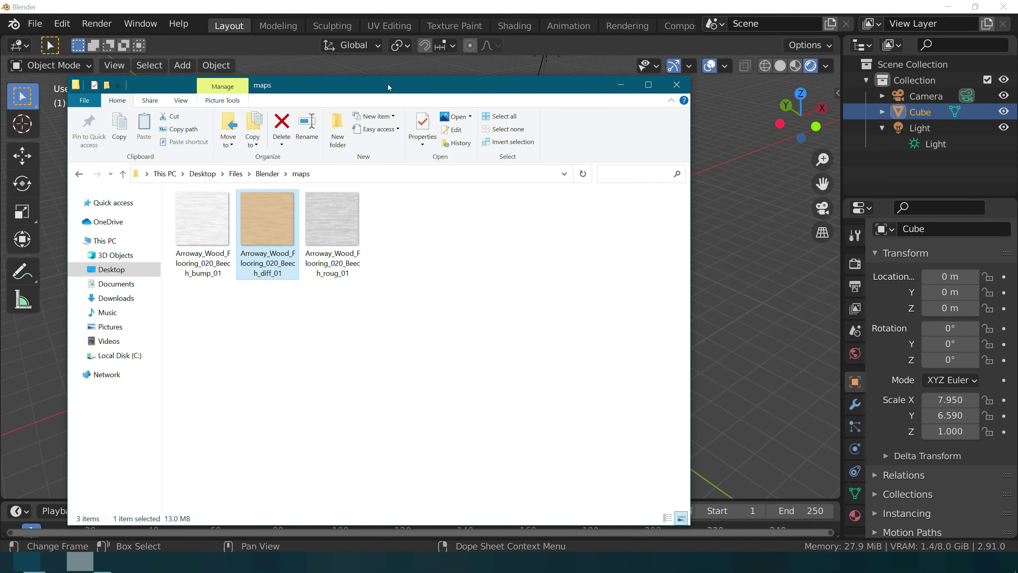
{"action": "left_click_drag", "start_coordinate": [388, 85], "coordinate": [251, 94]}
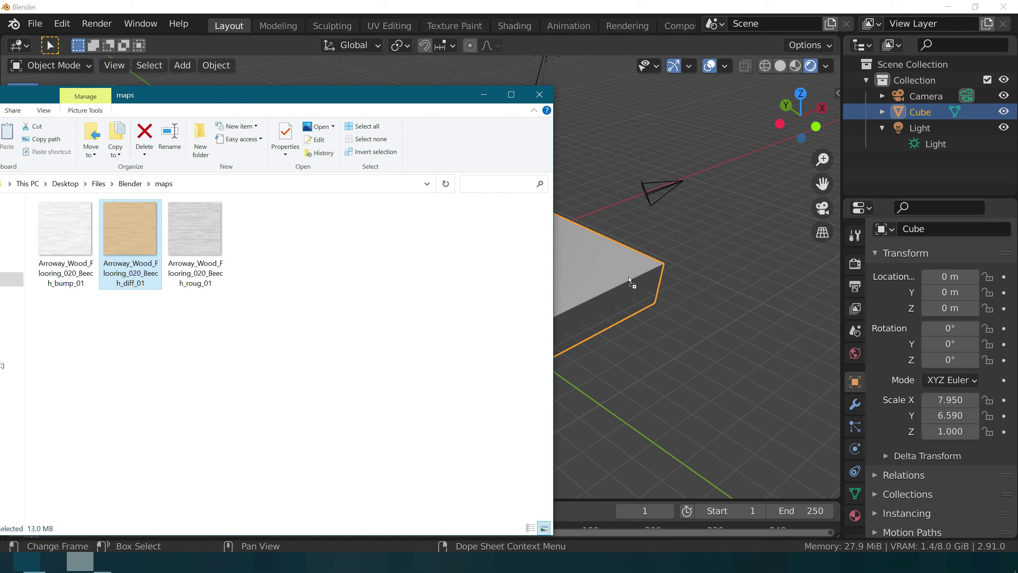
{"action": "left_click_drag", "start_coordinate": [134, 229], "coordinate": [647, 283]}
{"action": "left_click", "coordinate": [774, 241]}
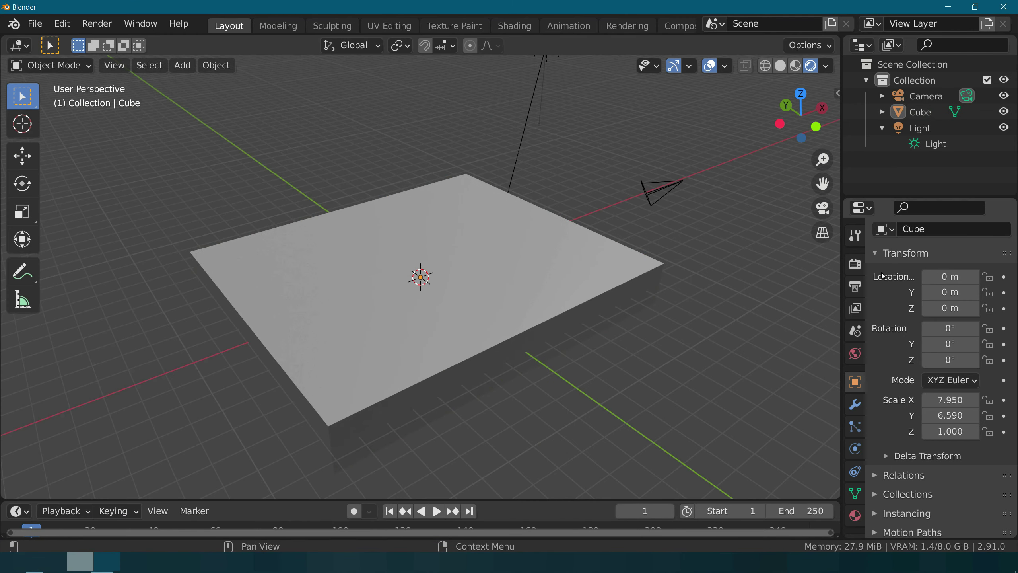
Step: Turn the Properties area into a widened Shader Editor framing the slab's Principled BSDF node
{"action": "left_click", "coordinate": [861, 208]}
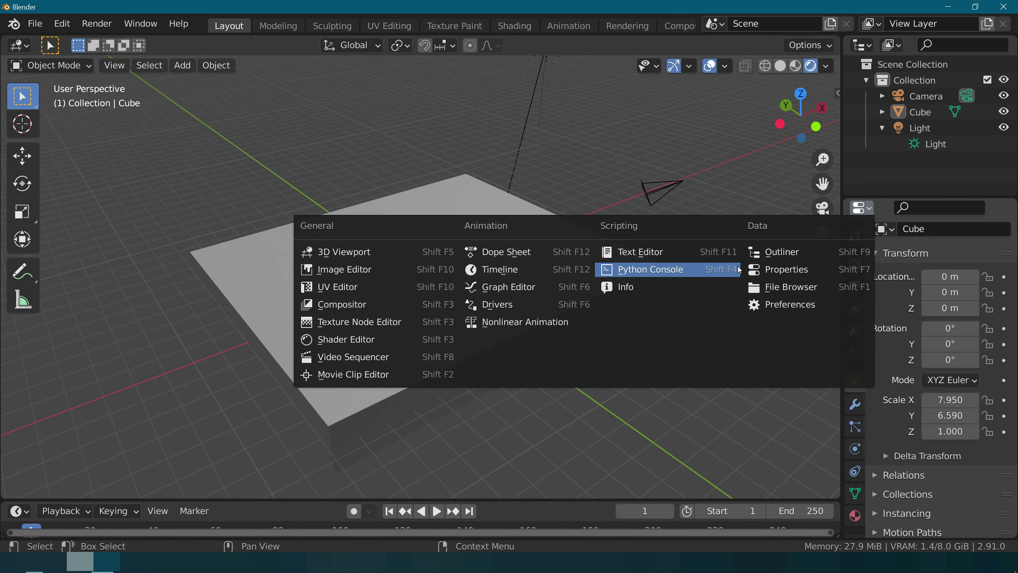
{"action": "left_click", "coordinate": [349, 340]}
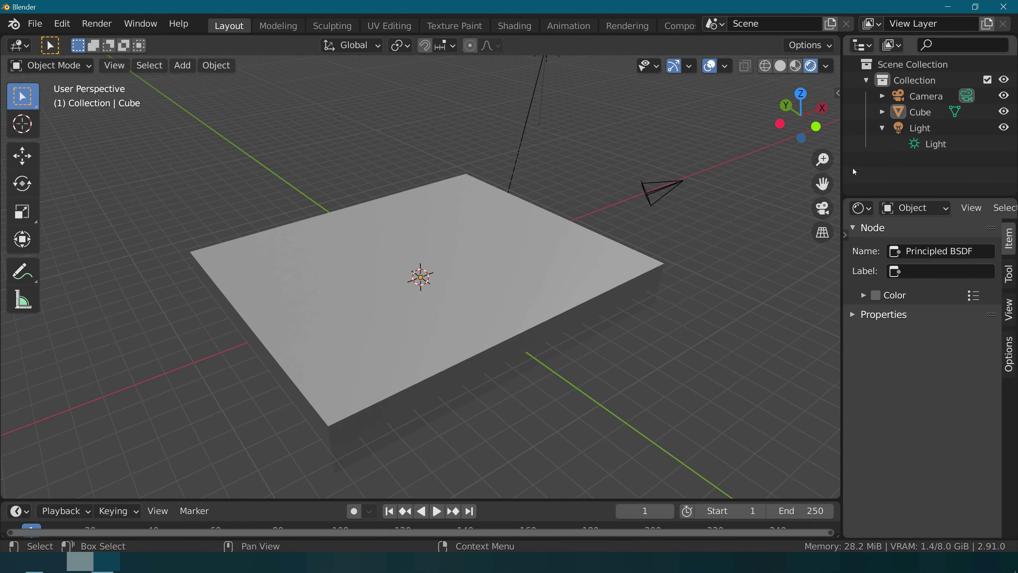
{"action": "left_click_drag", "start_coordinate": [847, 170], "coordinate": [626, 172]}
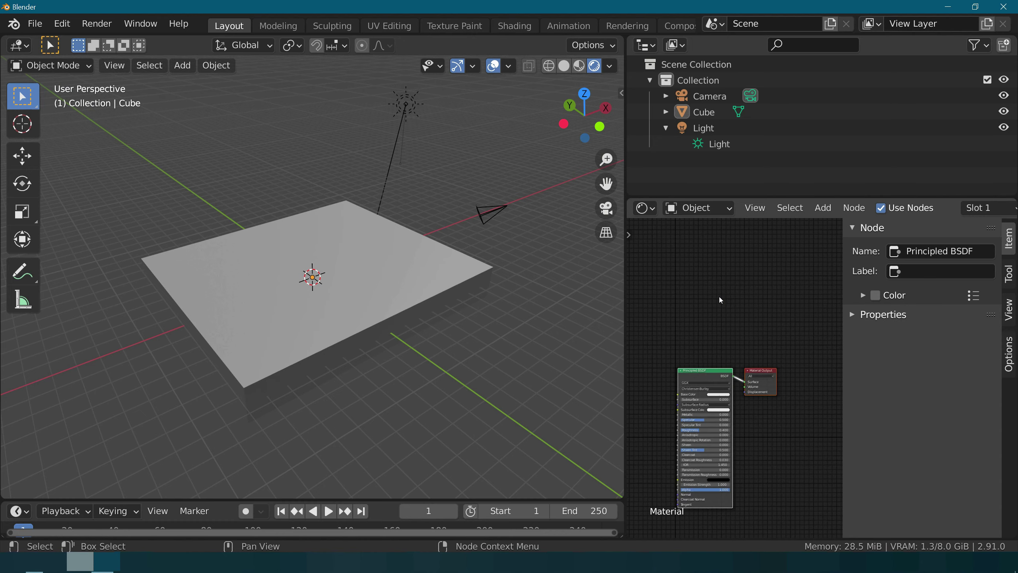
{"action": "scroll", "coordinate": [694, 296], "scroll_direction": "up", "scroll_amount": 1}
{"action": "middle_click_drag", "start_coordinate": [698, 382], "coordinate": [762, 303]}
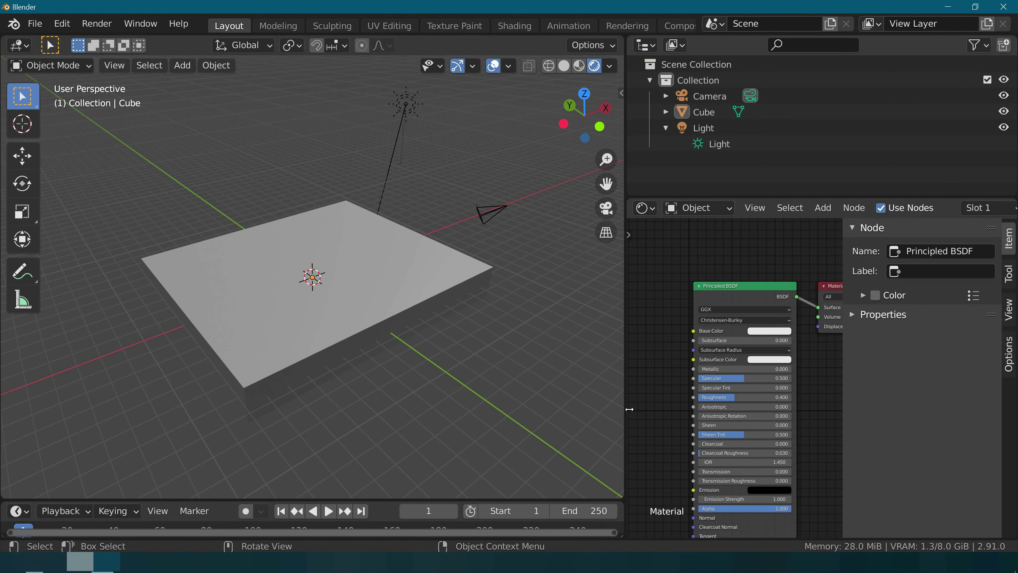
{"action": "left_click_drag", "start_coordinate": [624, 408], "coordinate": [381, 372]}
{"action": "scroll", "coordinate": [467, 318], "scroll_direction": "up", "scroll_amount": 3}
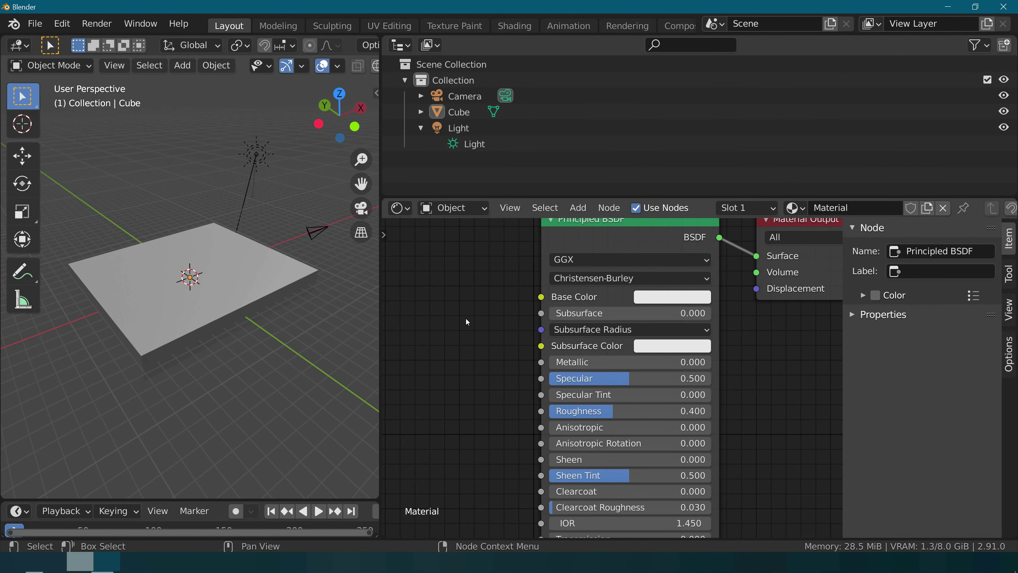
{"action": "scroll", "coordinate": [465, 318], "scroll_direction": "down", "scroll_amount": 2}
{"action": "middle_click_drag", "start_coordinate": [465, 318], "coordinate": [608, 360]}
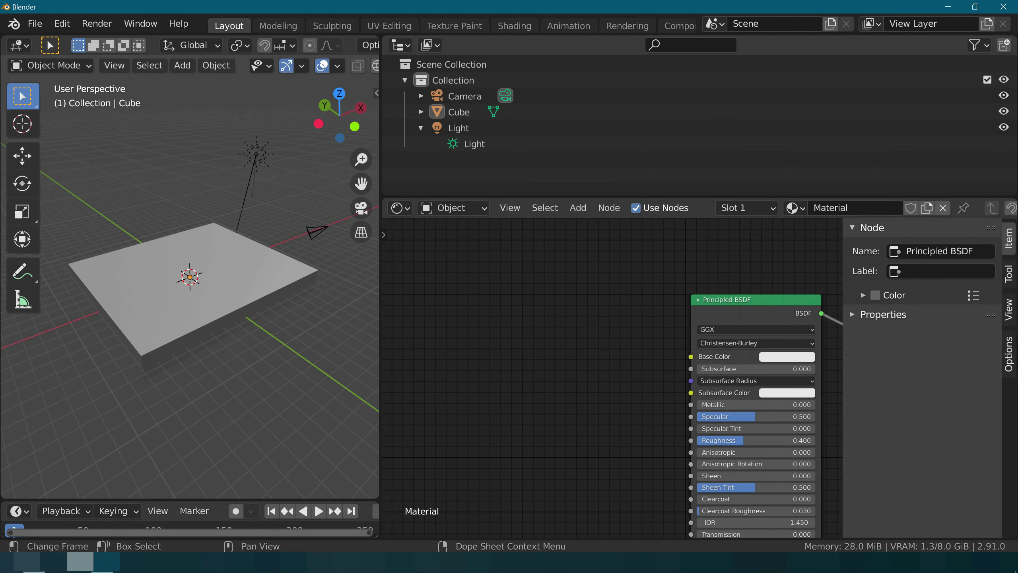
Step: Add the diffuse wood JPG as an image texture node
{"action": "left_click", "coordinate": [29, 563]}
{"action": "left_click_drag", "start_coordinate": [140, 250], "coordinate": [628, 361]}
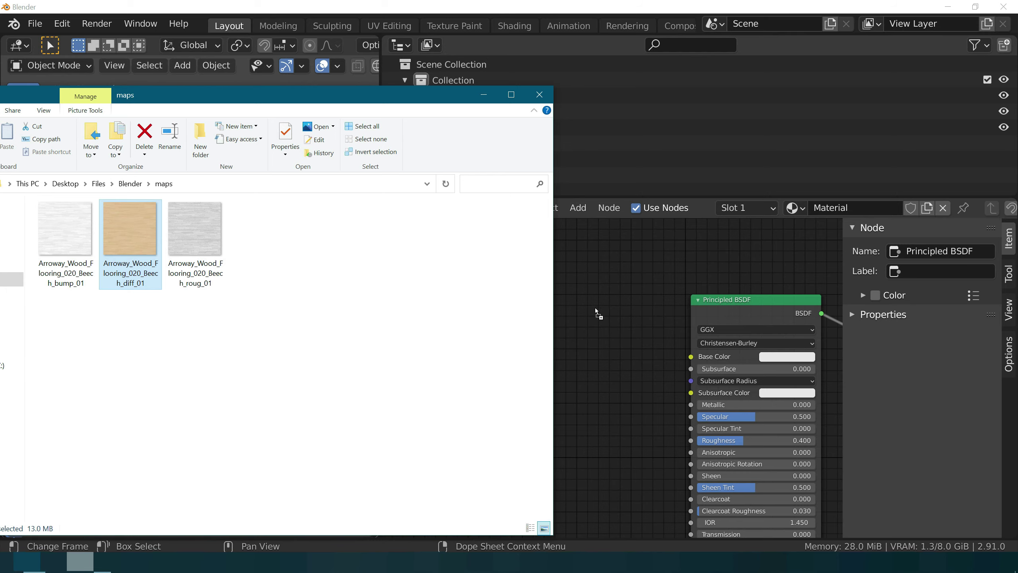
{"action": "left_click_drag", "start_coordinate": [597, 309], "coordinate": [586, 330]}
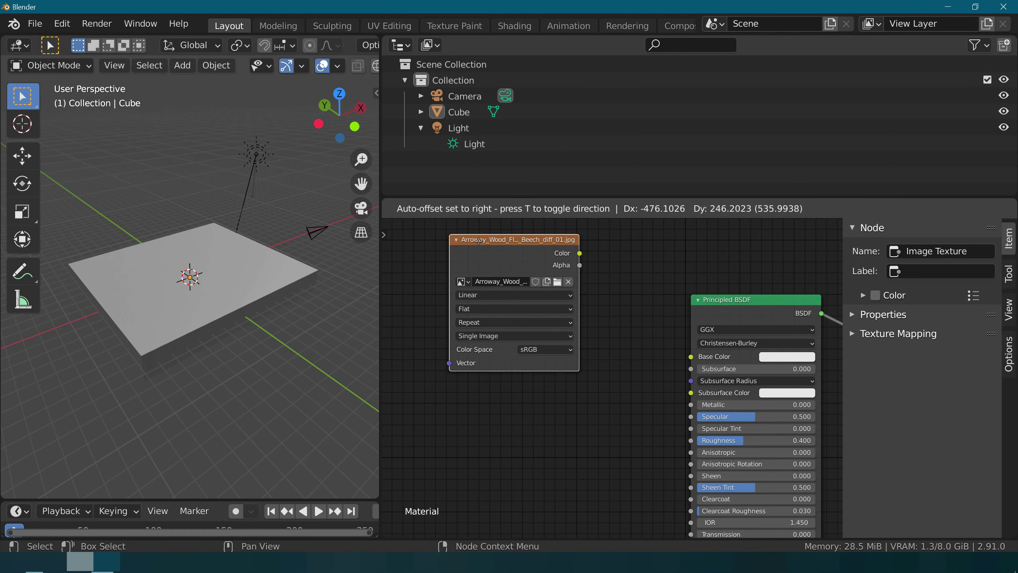
{"action": "left_click", "coordinate": [441, 267]}
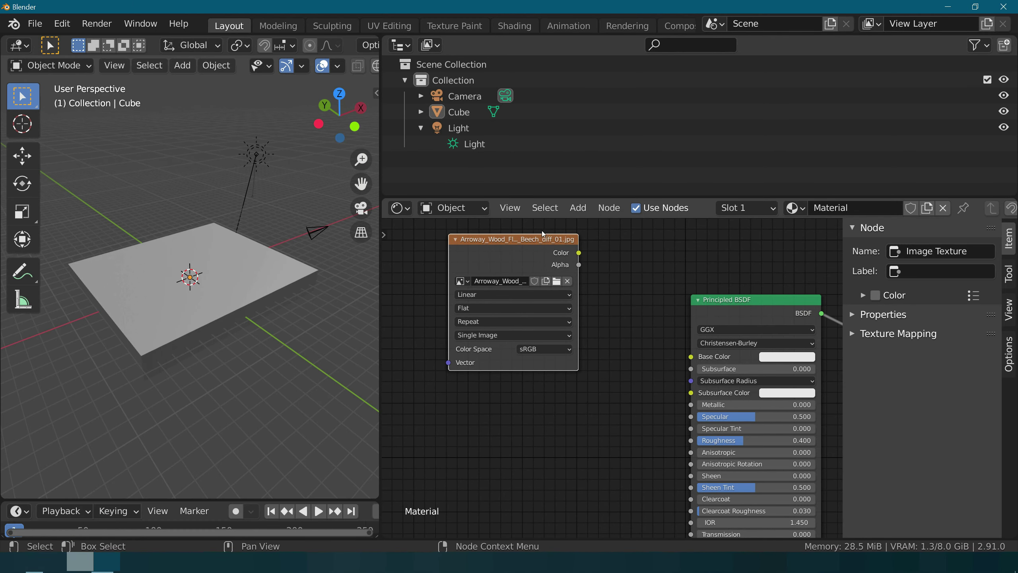
Step: Add the roughness wood JPG as a texture node below the diffuse one
{"action": "left_click", "coordinate": [29, 563]}
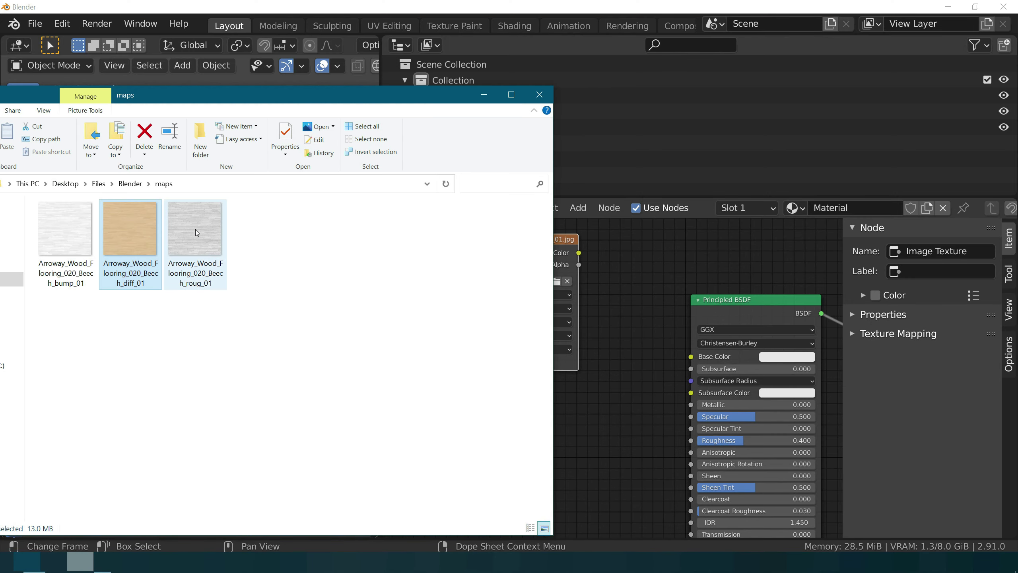
{"action": "left_click_drag", "start_coordinate": [197, 232], "coordinate": [576, 432]}
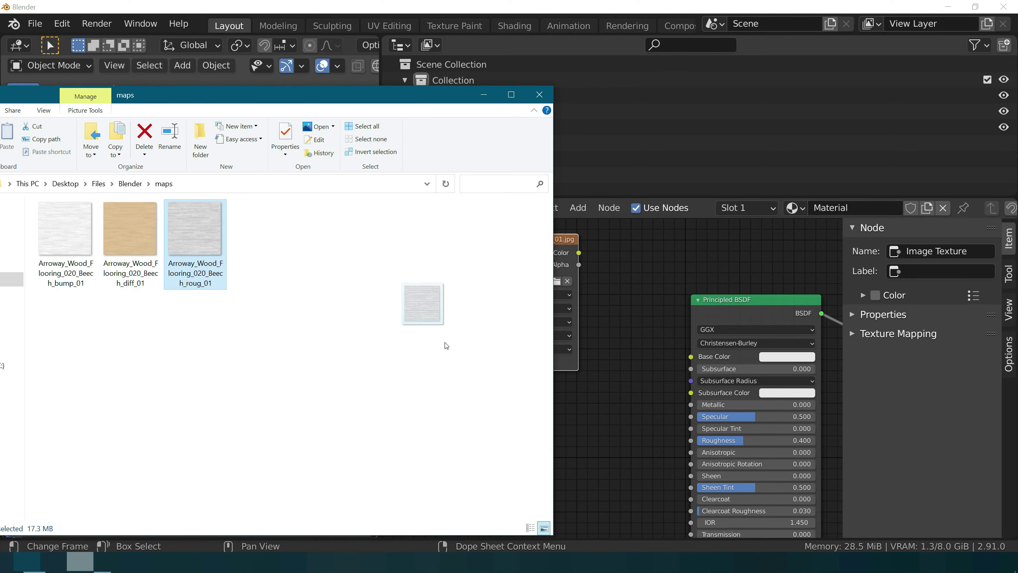
{"action": "left_click", "coordinate": [567, 367]}
{"action": "scroll", "coordinate": [590, 374], "scroll_direction": "down", "scroll_amount": 2}
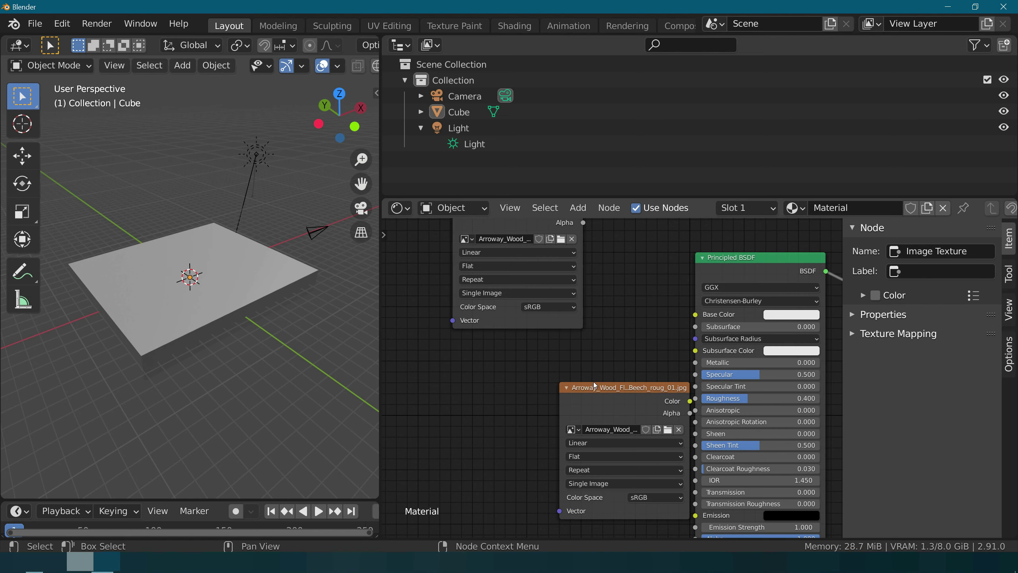
{"action": "left_click_drag", "start_coordinate": [595, 385], "coordinate": [466, 352]}
{"action": "left_click_drag", "start_coordinate": [621, 393], "coordinate": [519, 361]}
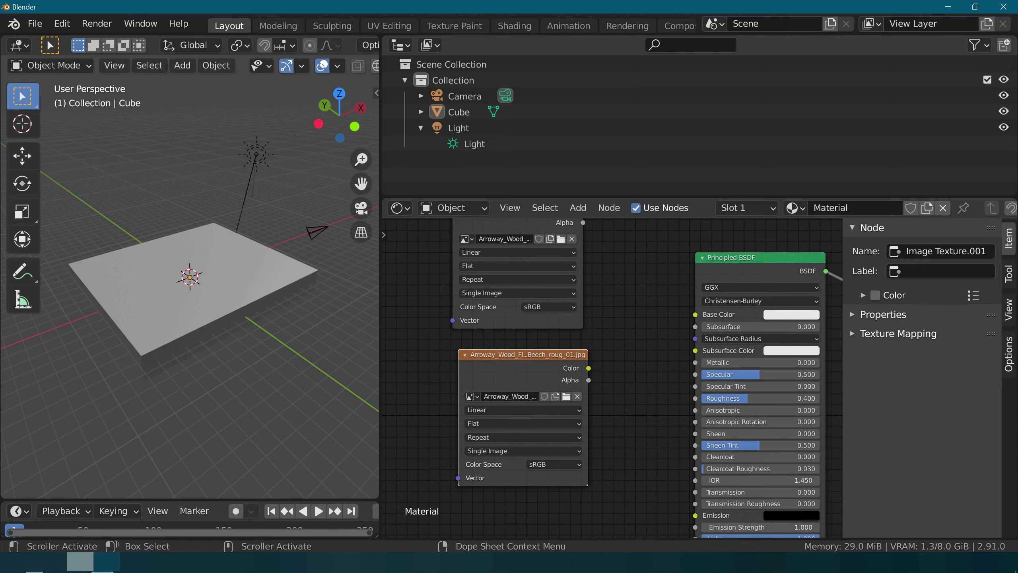
Step: Add the bump wood JPG as a texture node at the bottom of the stack
{"action": "left_click", "coordinate": [27, 562]}
{"action": "left_click", "coordinate": [50, 234]}
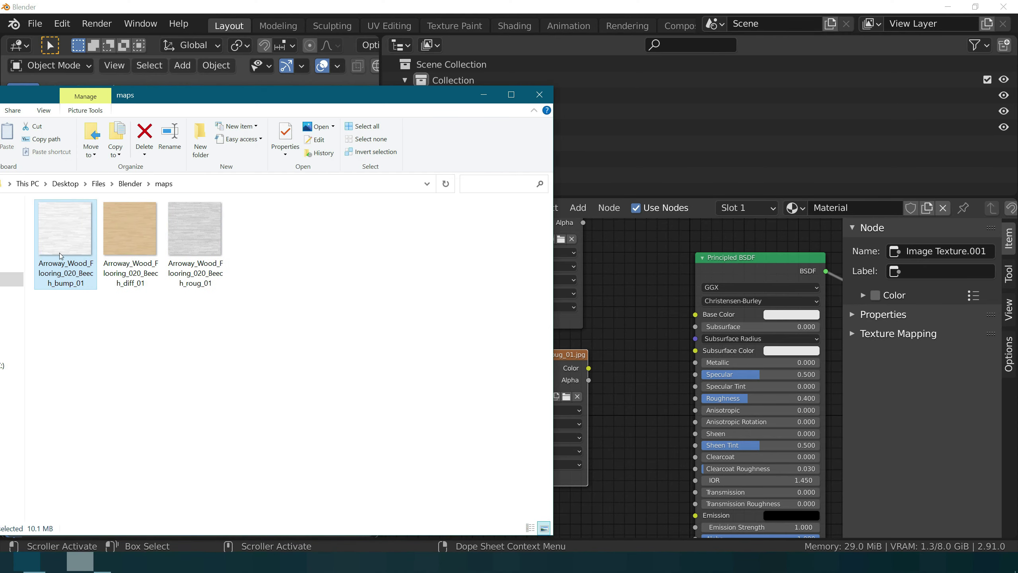
{"action": "left_click_drag", "start_coordinate": [59, 253], "coordinate": [625, 424]}
{"action": "left_click", "coordinate": [620, 358]}
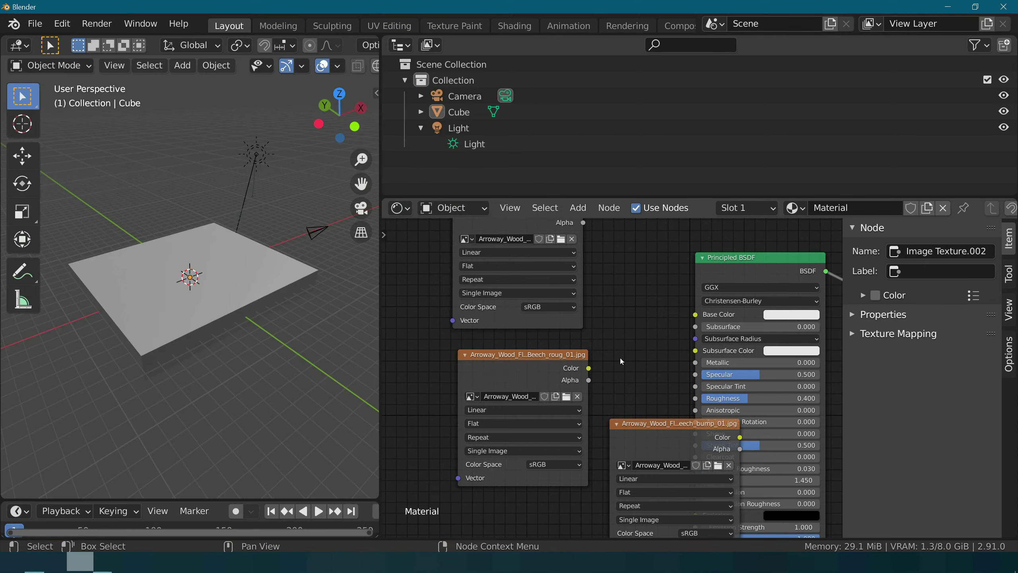
{"action": "middle_click_drag", "start_coordinate": [616, 393], "coordinate": [644, 284]}
{"action": "mouse_move", "coordinate": [680, 314]}
{"action": "left_mouse_down"}
{"action": "mouse_move", "coordinate": [532, 412]}
{"action": "mouse_move", "coordinate": [535, 402]}
{"action": "left_mouse_up"}
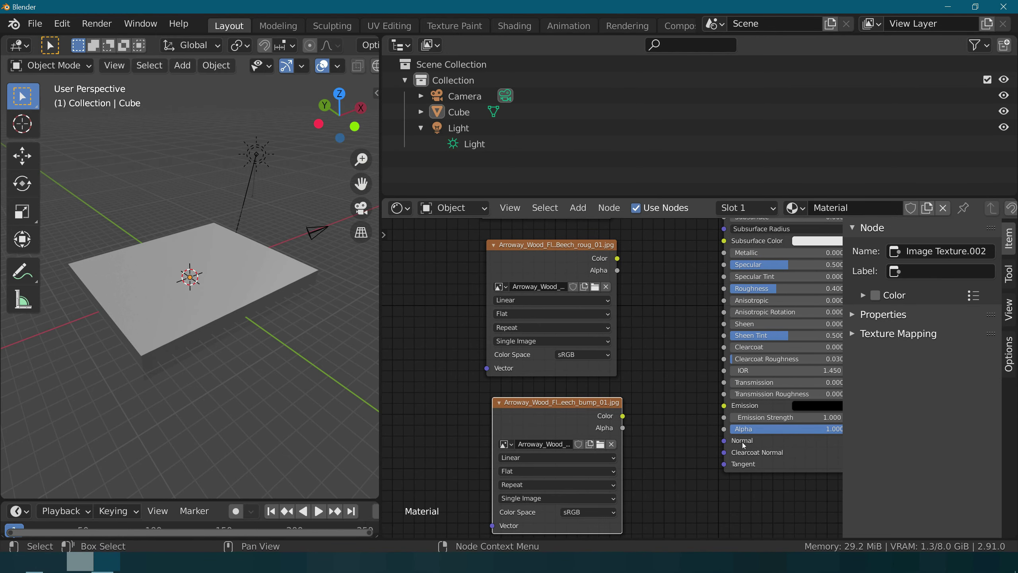
Step: Link the diffuse texture's Color to Principled BSDF Base Color
{"action": "middle_click_drag", "start_coordinate": [633, 312], "coordinate": [640, 380]}
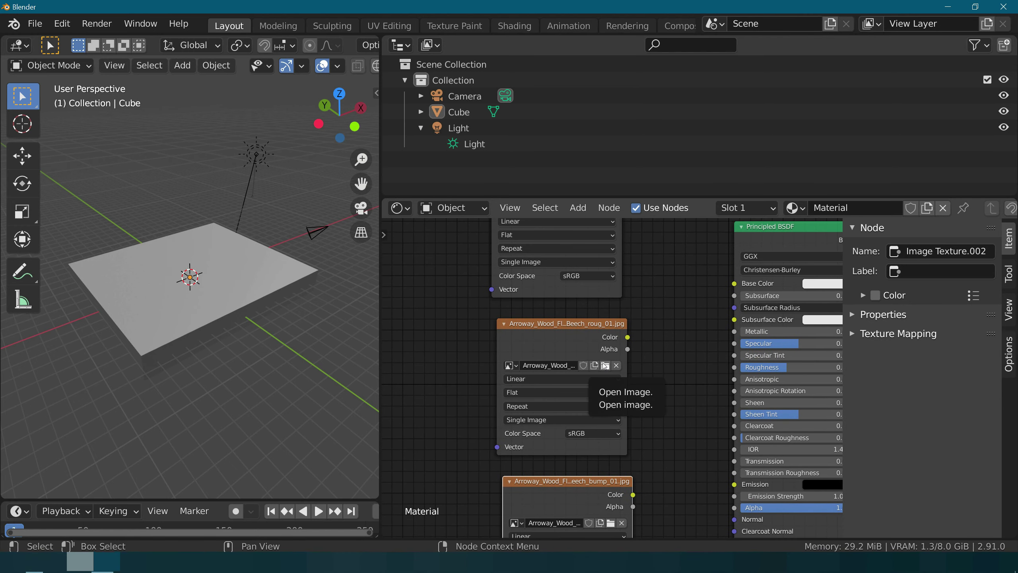
{"action": "middle_click_drag", "start_coordinate": [628, 269], "coordinate": [576, 311]}
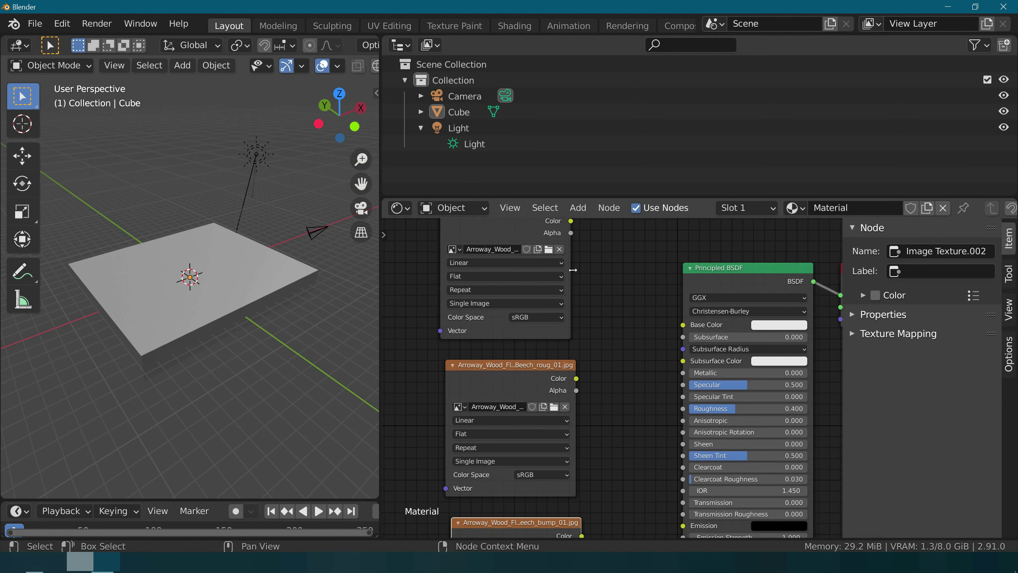
{"action": "left_click_drag", "start_coordinate": [571, 221], "coordinate": [683, 324]}
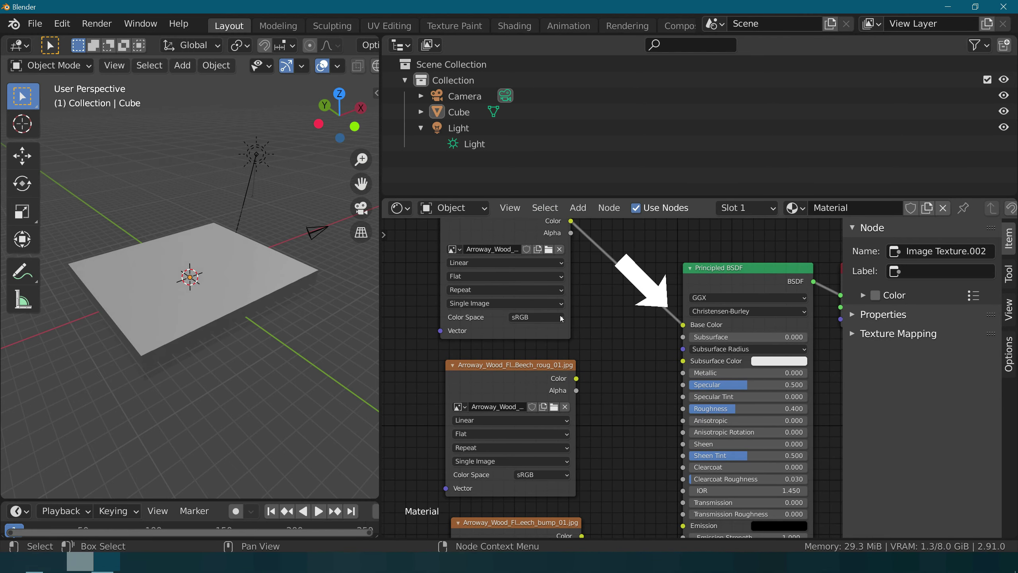
Step: Wire the roughness texture Color into Roughness and the bump texture Color into Normal
{"action": "scroll", "coordinate": [203, 257], "scroll_direction": "up", "scroll_amount": 5}
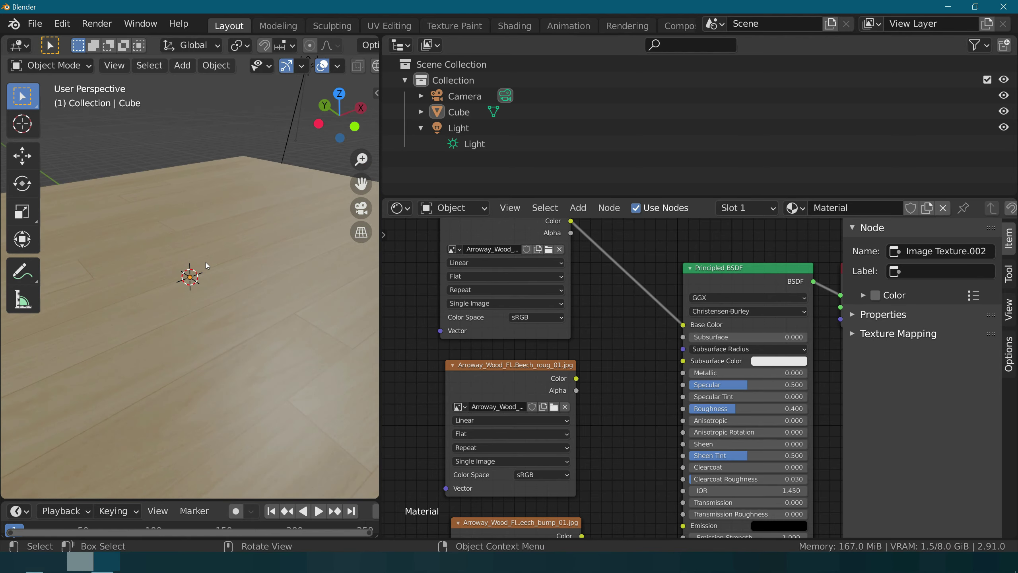
{"action": "scroll", "coordinate": [296, 264], "scroll_direction": "down", "scroll_amount": 3}
{"action": "middle_click_drag", "start_coordinate": [296, 259], "coordinate": [284, 266]}
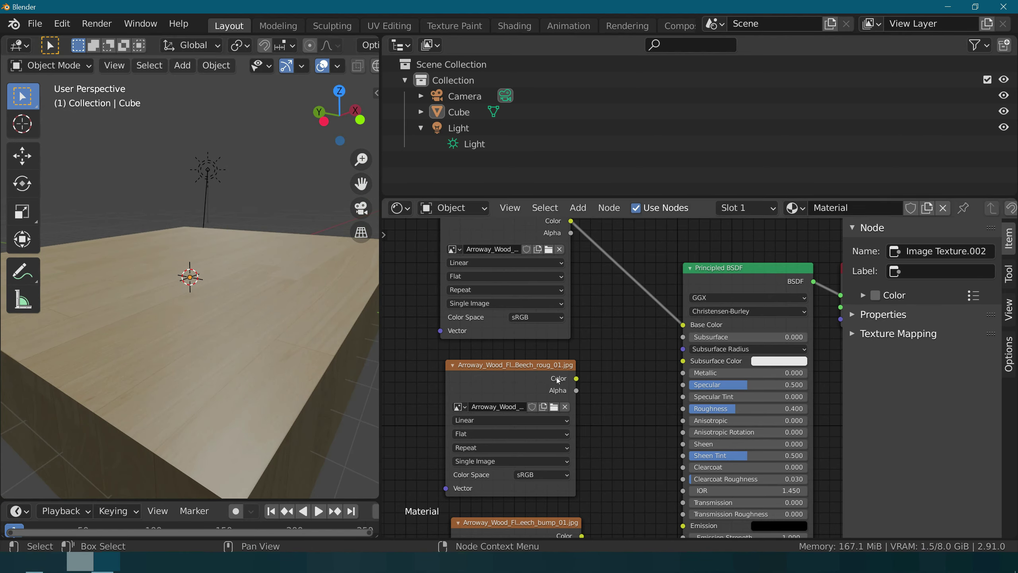
{"action": "left_click_drag", "start_coordinate": [577, 379], "coordinate": [683, 409]}
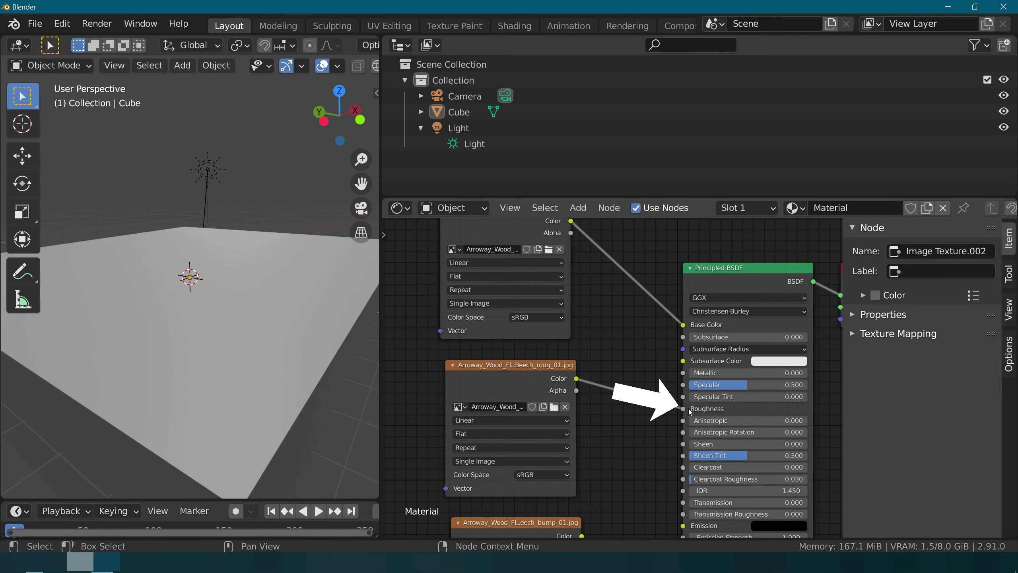
{"action": "scroll", "coordinate": [616, 439], "scroll_direction": "down", "scroll_amount": 3, "text": "shift"}
{"action": "scroll", "coordinate": [585, 432], "scroll_direction": "down", "scroll_amount": 3, "text": "shift"}
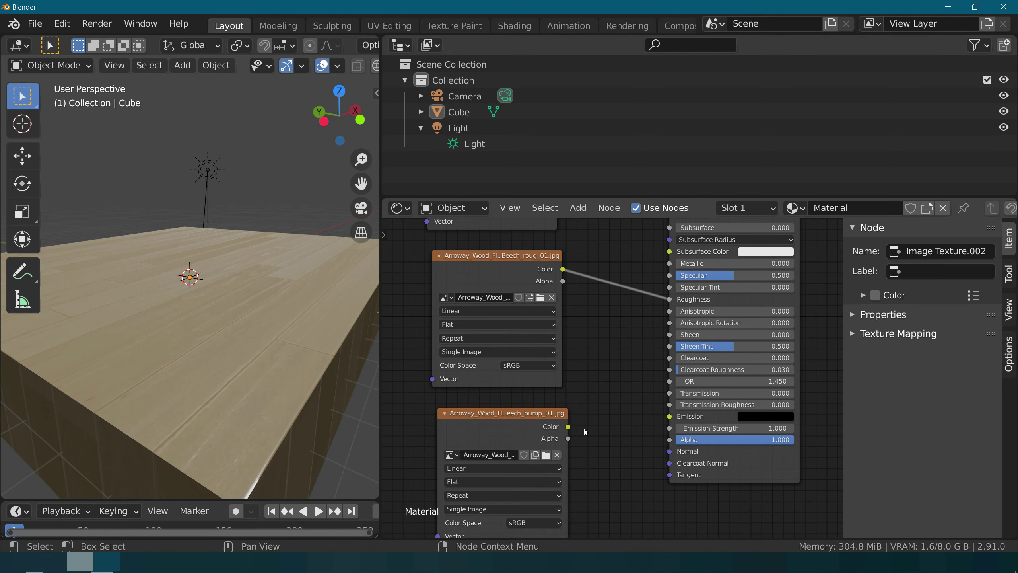
{"action": "left_click_drag", "start_coordinate": [569, 427], "coordinate": [669, 451]}
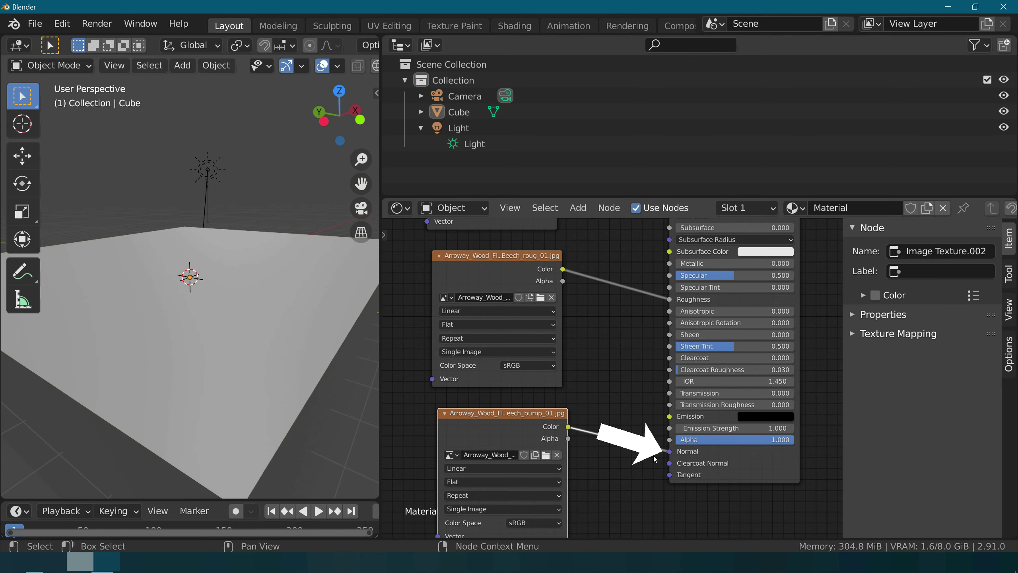
{"action": "middle_click_drag", "start_coordinate": [31, 342], "coordinate": [129, 354]}
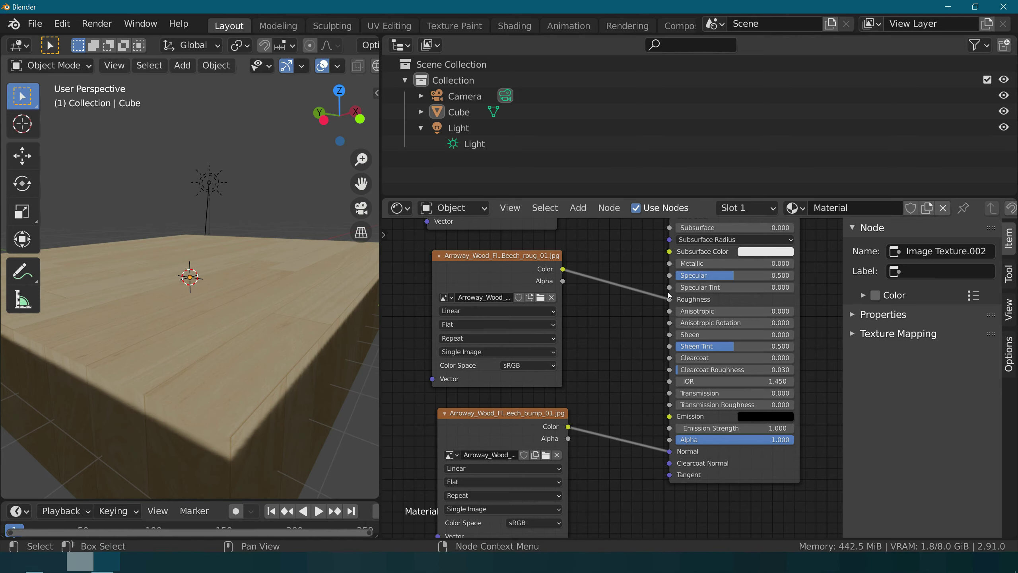
{"action": "middle_click_drag", "start_coordinate": [623, 247], "coordinate": [615, 408]}
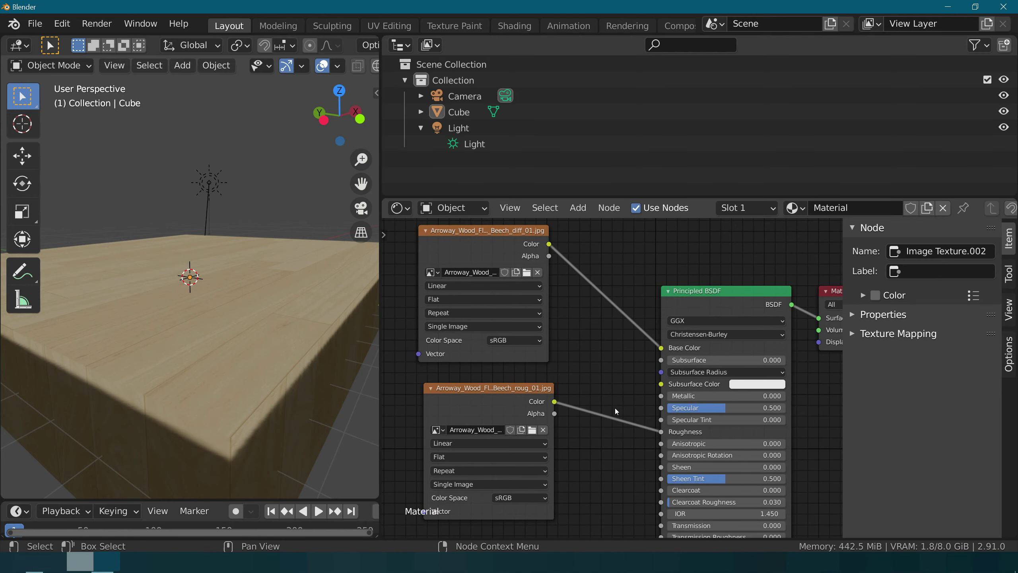
Step: Disconnect the diffuse texture from Base Color
{"action": "left_click_drag", "start_coordinate": [663, 350], "coordinate": [595, 321]}
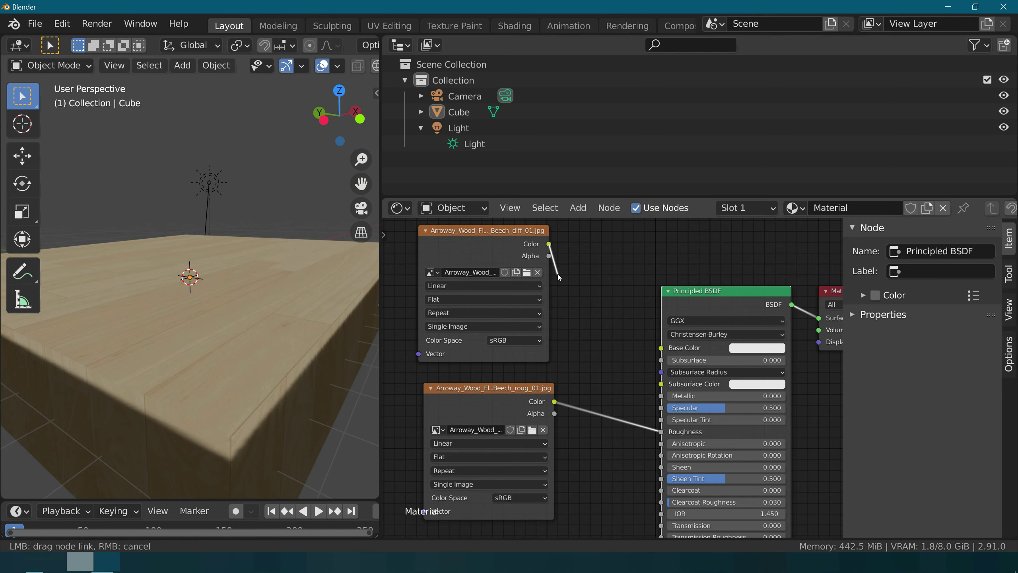
{"action": "left_click_drag", "start_coordinate": [557, 275], "coordinate": [582, 311]}
{"action": "middle_click_drag", "start_coordinate": [593, 279], "coordinate": [631, 342]}
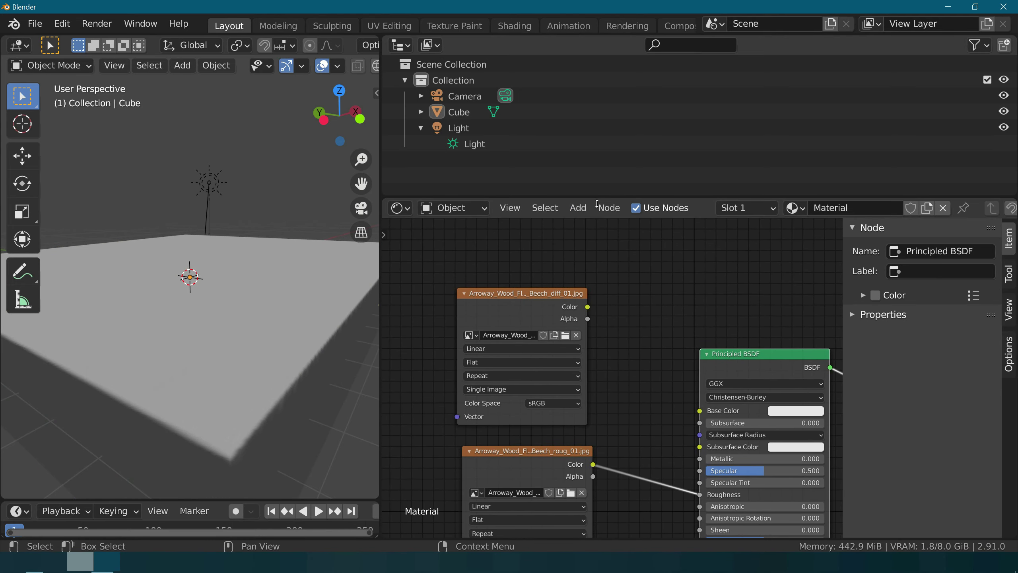
Step: Insert a Gamma node at 2.400 between the diffuse texture and Base Color
{"action": "left_click", "coordinate": [578, 208]}
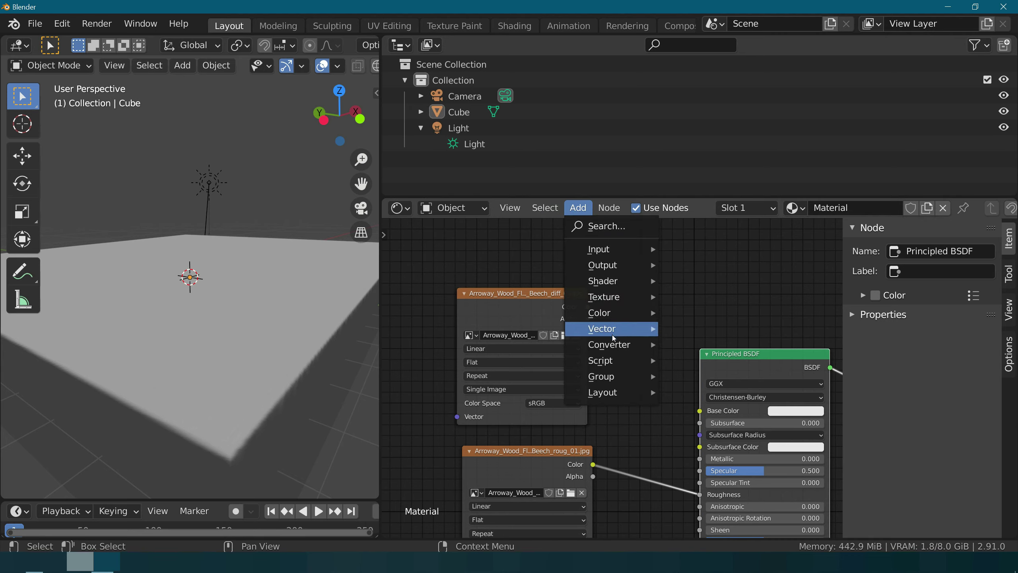
{"action": "mouse_move", "coordinate": [601, 313]}
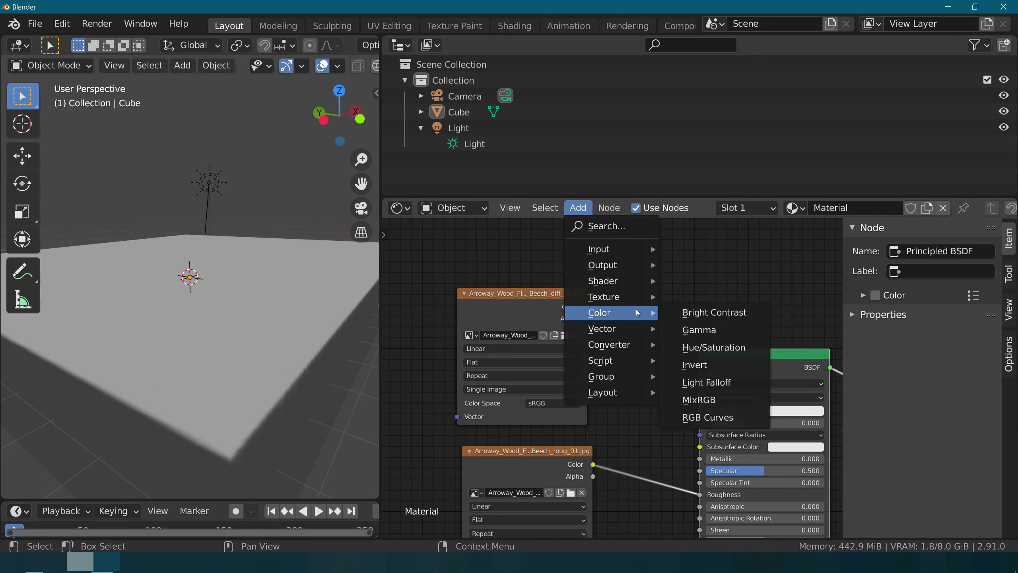
{"action": "left_click", "coordinate": [720, 330]}
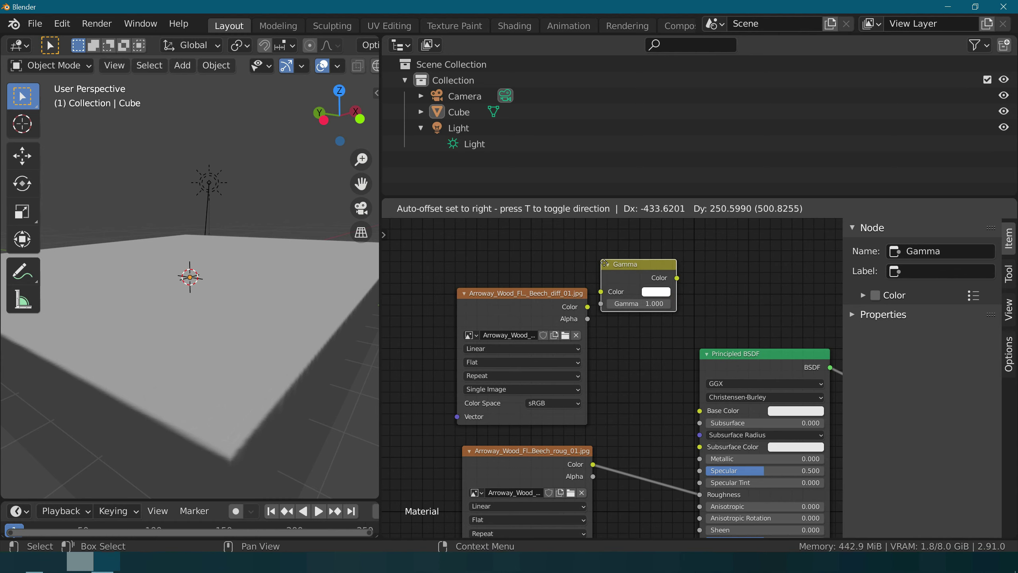
{"action": "left_click", "coordinate": [606, 263]}
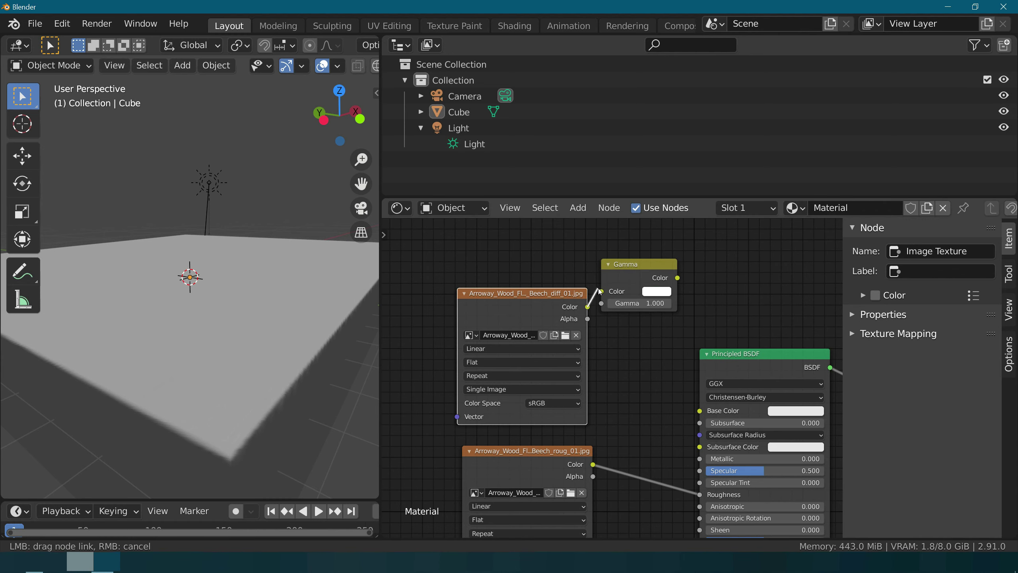
{"action": "mouse_move", "coordinate": [587, 310]}
{"action": "left_mouse_down"}
{"action": "mouse_move", "coordinate": [661, 288]}
{"action": "mouse_move", "coordinate": [700, 411]}
{"action": "left_mouse_up"}
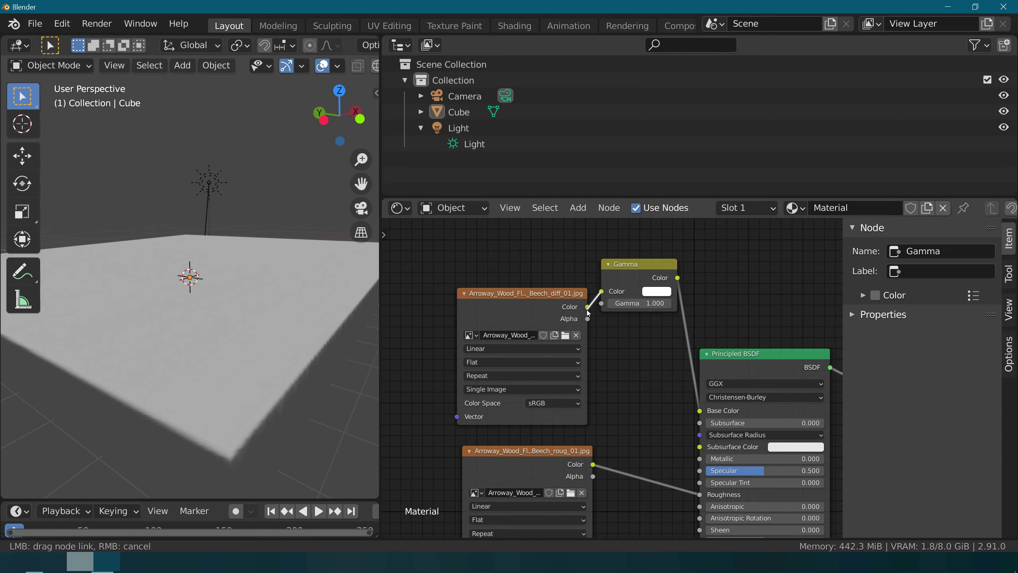
{"action": "mouse_move", "coordinate": [601, 296]}
{"action": "left_mouse_down"}
{"action": "mouse_move", "coordinate": [588, 312]}
{"action": "mouse_move", "coordinate": [658, 303]}
{"action": "left_mouse_up"}
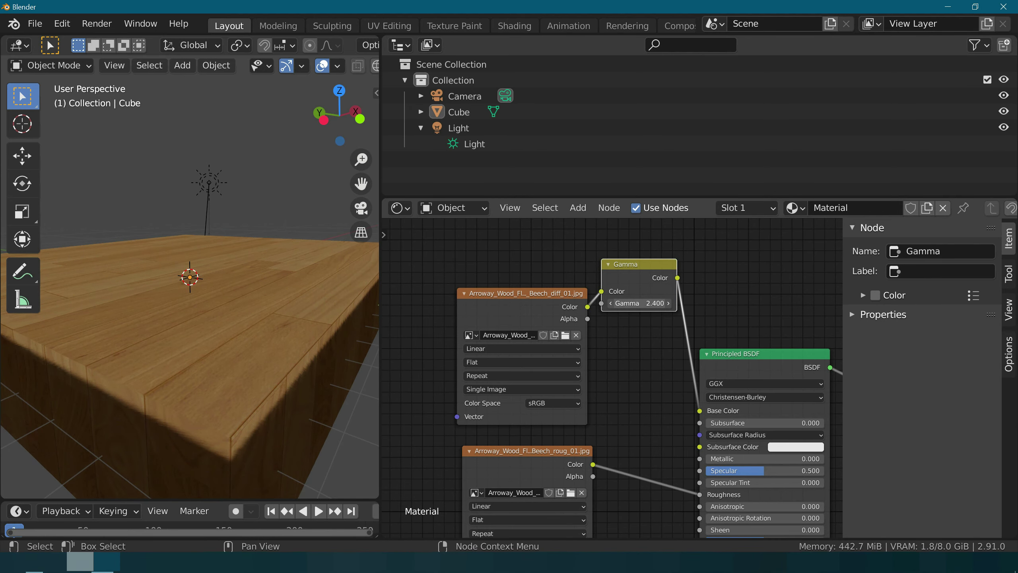
Step: Add an Invert node wired between the Gamma output and Base Color
{"action": "left_click", "coordinate": [569, 206]}
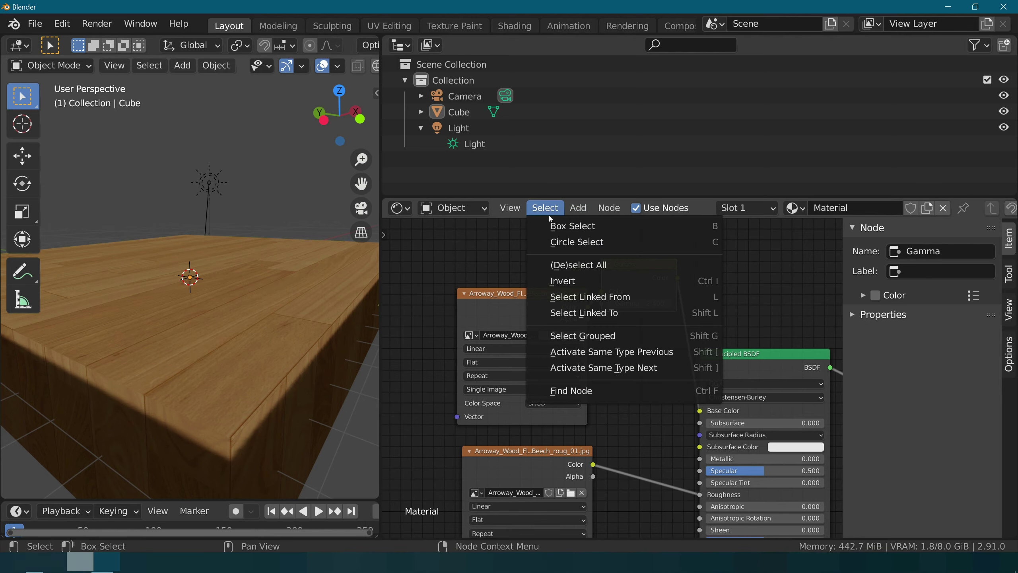
{"action": "left_click", "coordinate": [579, 207]}
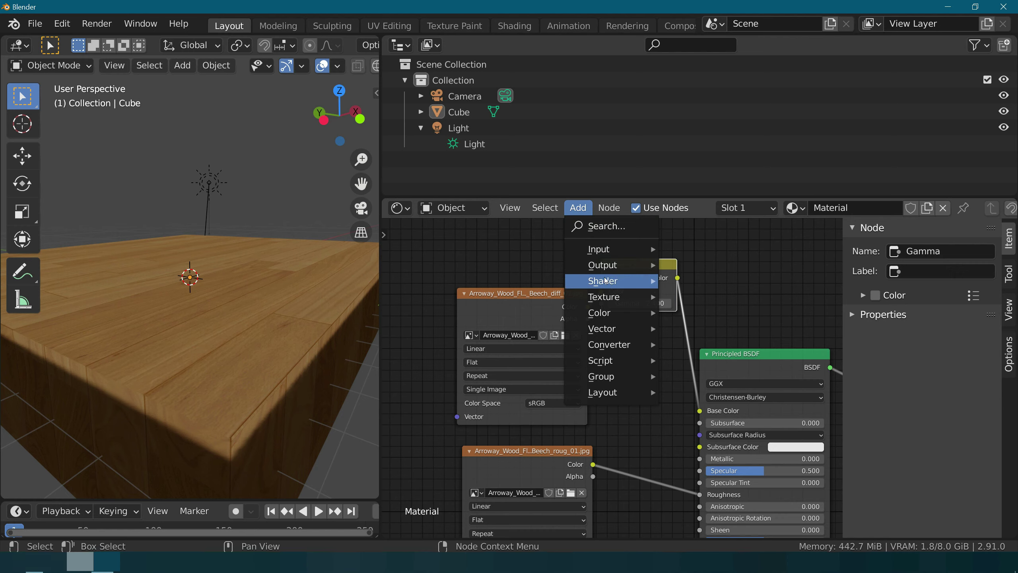
{"action": "mouse_move", "coordinate": [600, 312]}
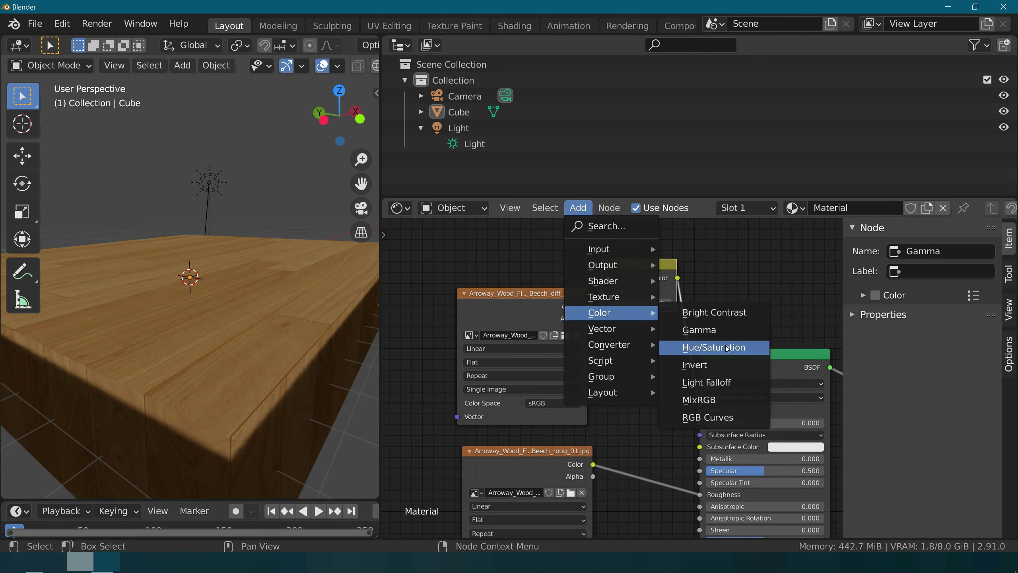
{"action": "key", "text": "Escape"}
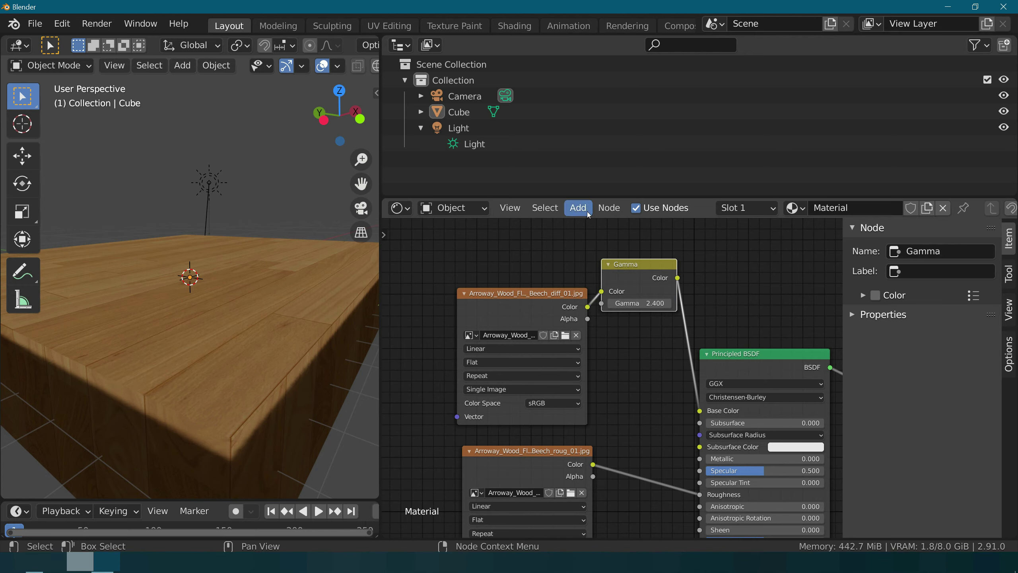
{"action": "left_click", "coordinate": [578, 207]}
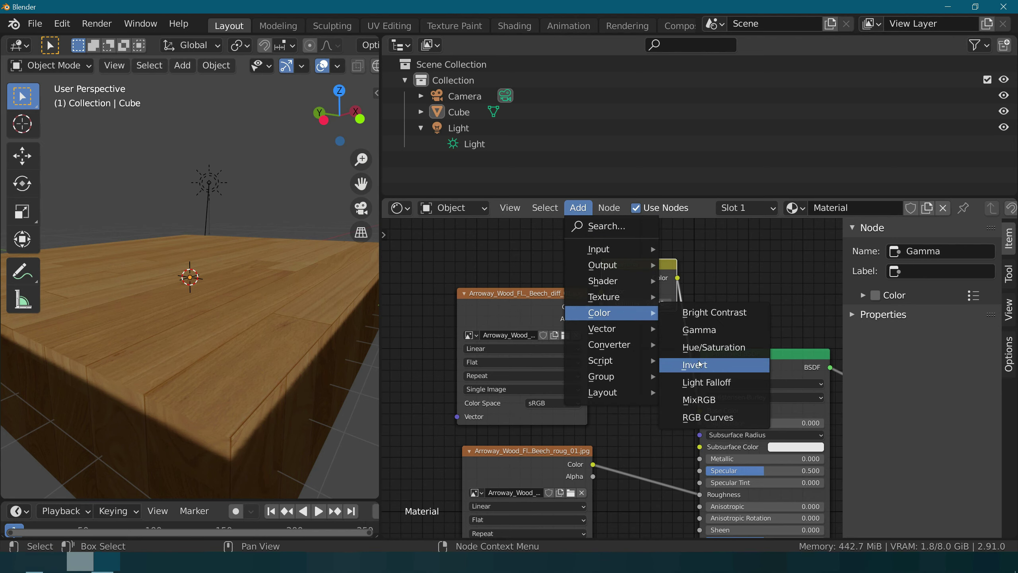
{"action": "left_click", "coordinate": [700, 364]}
{"action": "left_click", "coordinate": [610, 331]}
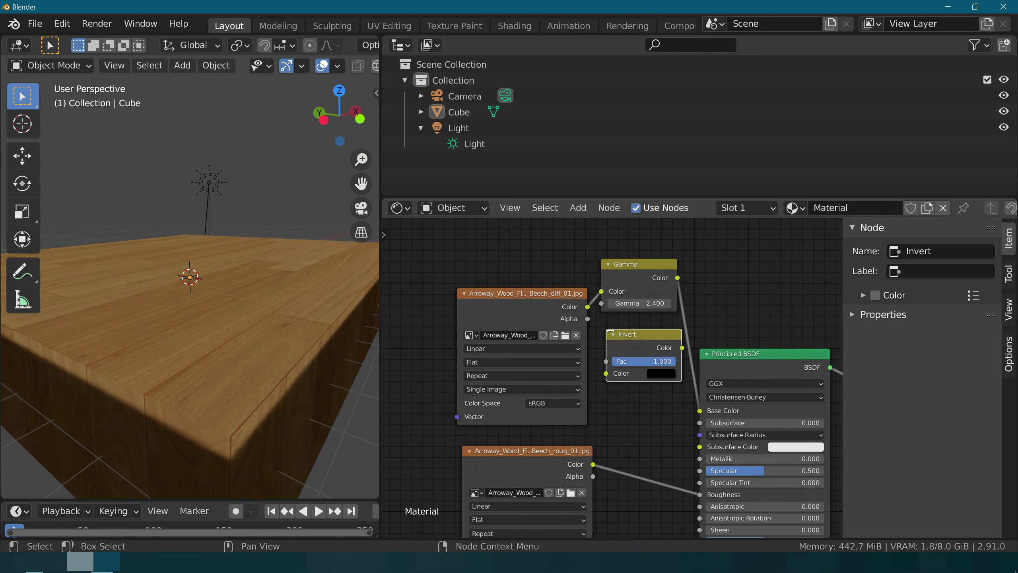
{"action": "left_click_drag", "start_coordinate": [682, 348], "coordinate": [700, 410]}
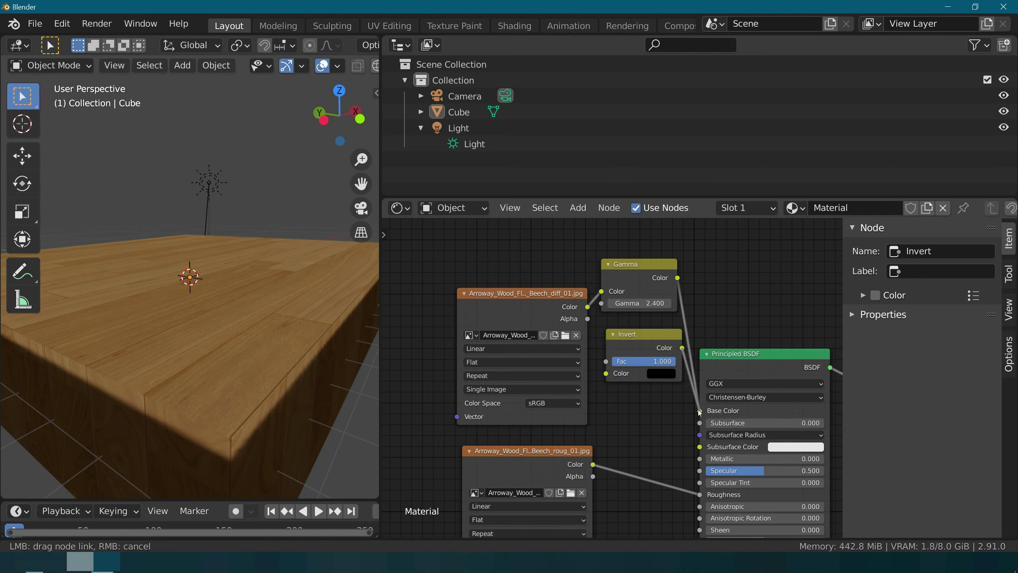
{"action": "left_click_drag", "start_coordinate": [606, 361], "coordinate": [677, 278]}
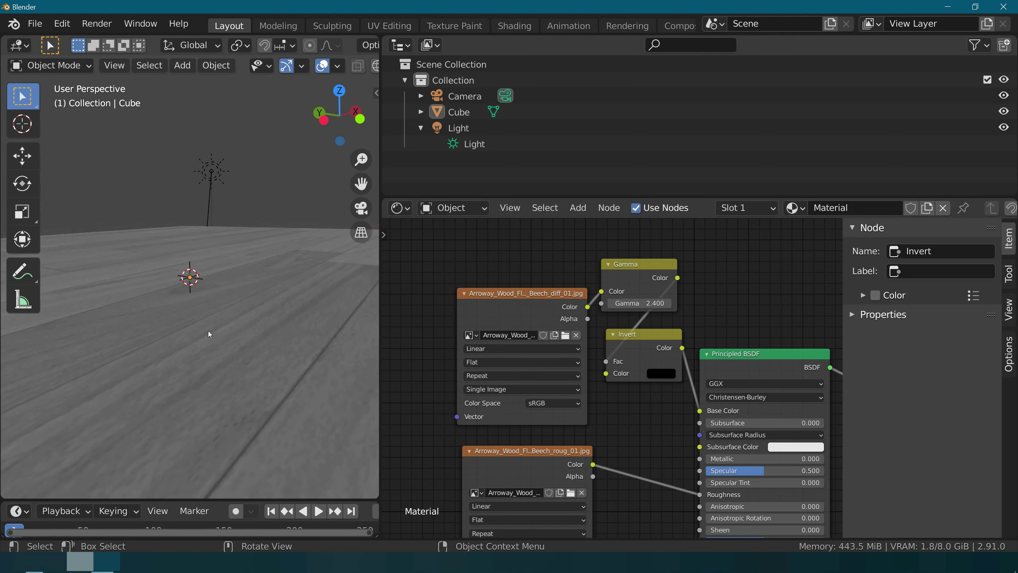
Step: Lower Gamma to 2.200 and brighten the Invert node's colour
{"action": "mouse_move", "coordinate": [218, 326]}
{"action": "middle_mouse_down"}
{"action": "mouse_move", "coordinate": [219, 432]}
{"action": "mouse_move", "coordinate": [232, 328]}
{"action": "mouse_move", "coordinate": [340, 360]}
{"action": "mouse_move", "coordinate": [307, 333]}
{"action": "mouse_move", "coordinate": [133, 333]}
{"action": "mouse_move", "coordinate": [182, 354]}
{"action": "mouse_move", "coordinate": [218, 339]}
{"action": "mouse_move", "coordinate": [181, 333]}
{"action": "mouse_move", "coordinate": [177, 346]}
{"action": "middle_mouse_up"}
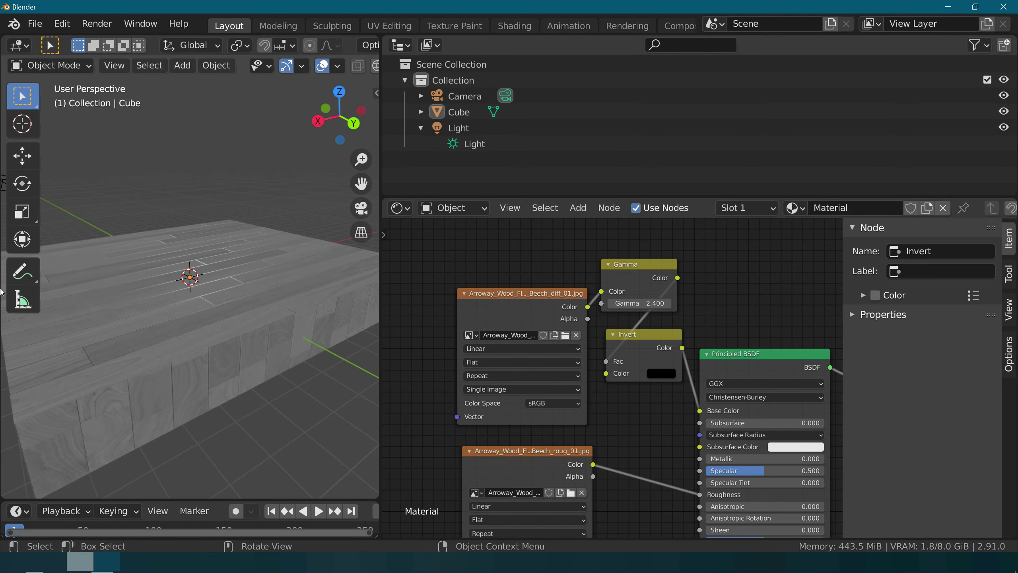
{"action": "scroll", "coordinate": [186, 311], "scroll_direction": "up", "scroll_amount": 3}
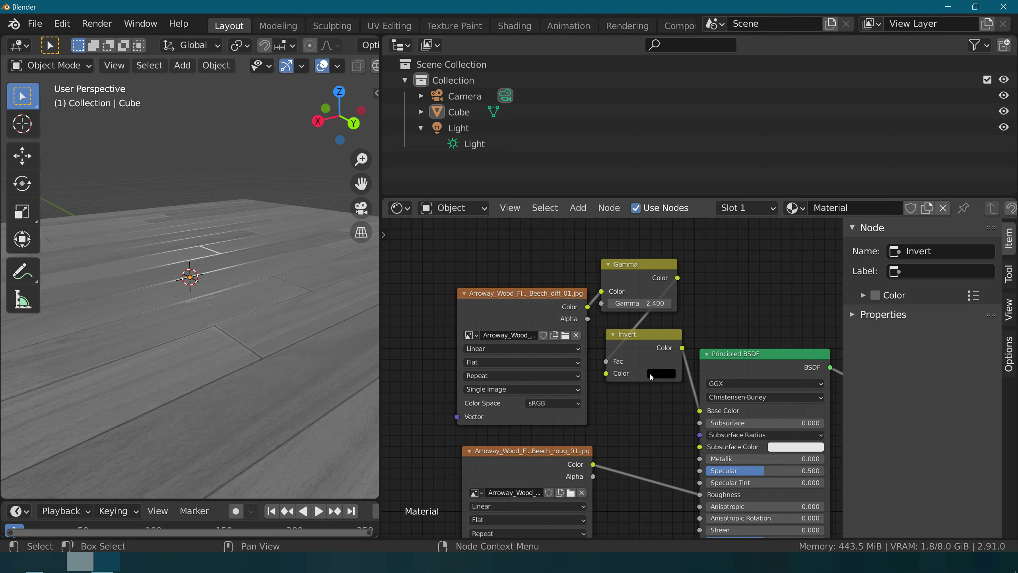
{"action": "left_click_drag", "start_coordinate": [642, 302], "coordinate": [629, 303]}
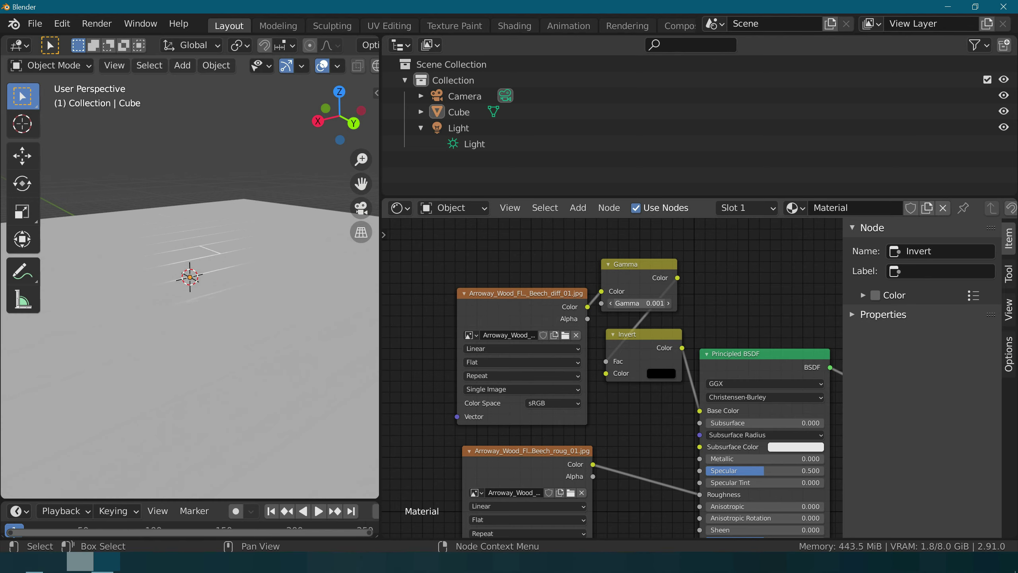
{"action": "left_click", "coordinate": [661, 375]}
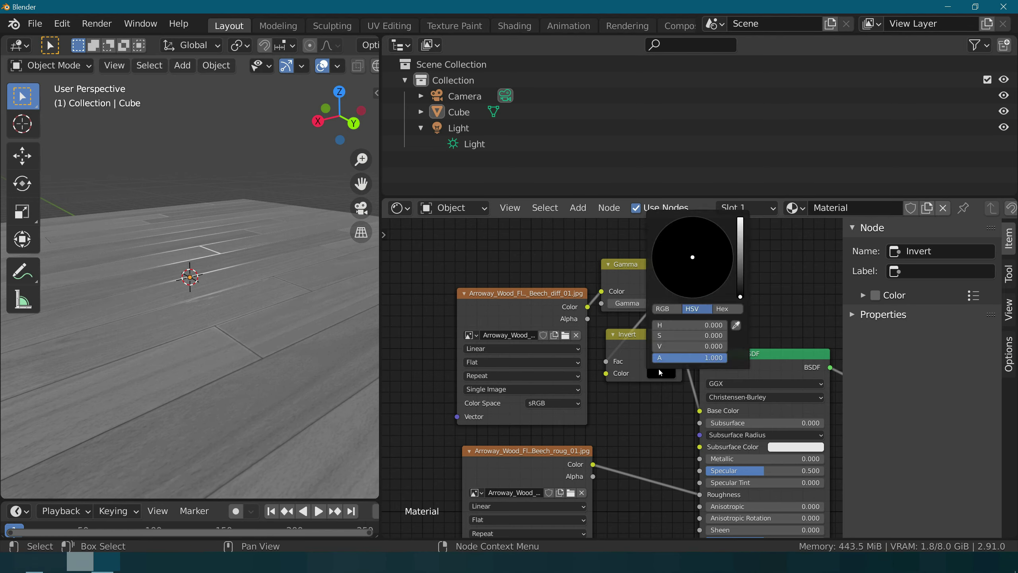
{"action": "left_click_drag", "start_coordinate": [741, 296], "coordinate": [741, 242]}
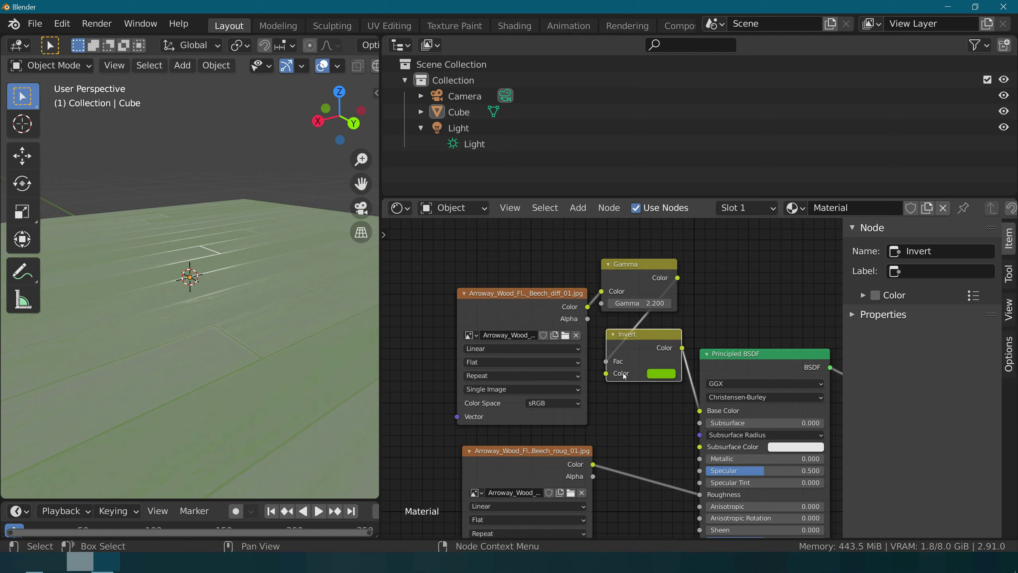
{"action": "left_click_drag", "start_coordinate": [651, 363], "coordinate": [644, 368]}
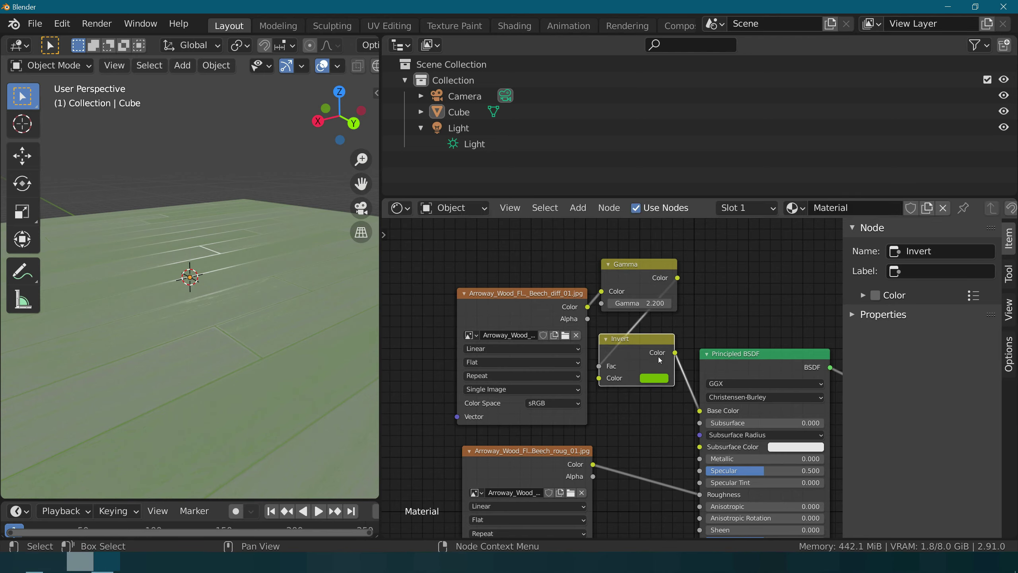
Step: Delete the Invert node, relink Gamma to Base Color, and drop a new Invert onto that link
{"action": "key", "text": "x"}
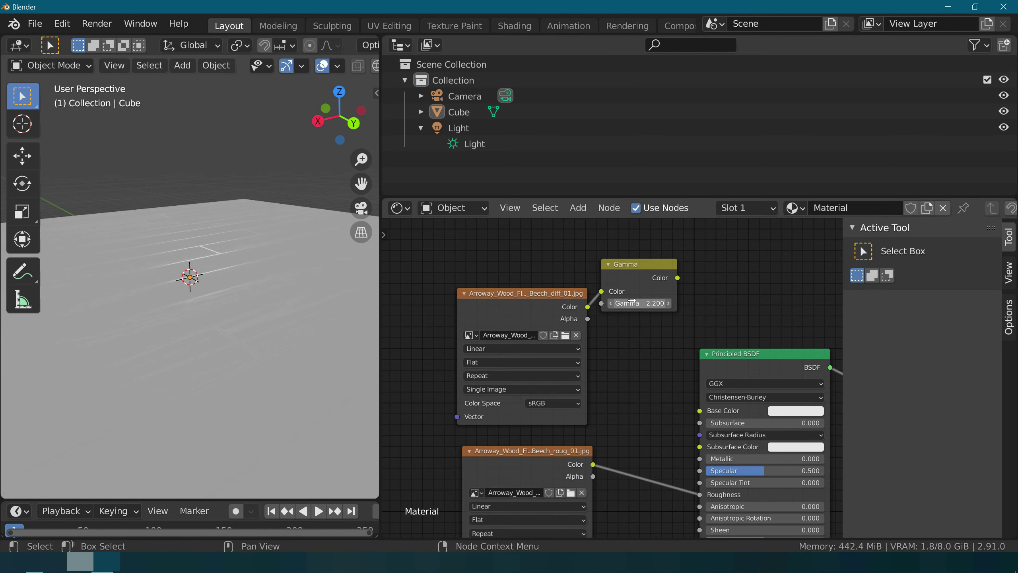
{"action": "left_click_drag", "start_coordinate": [677, 277], "coordinate": [700, 411]}
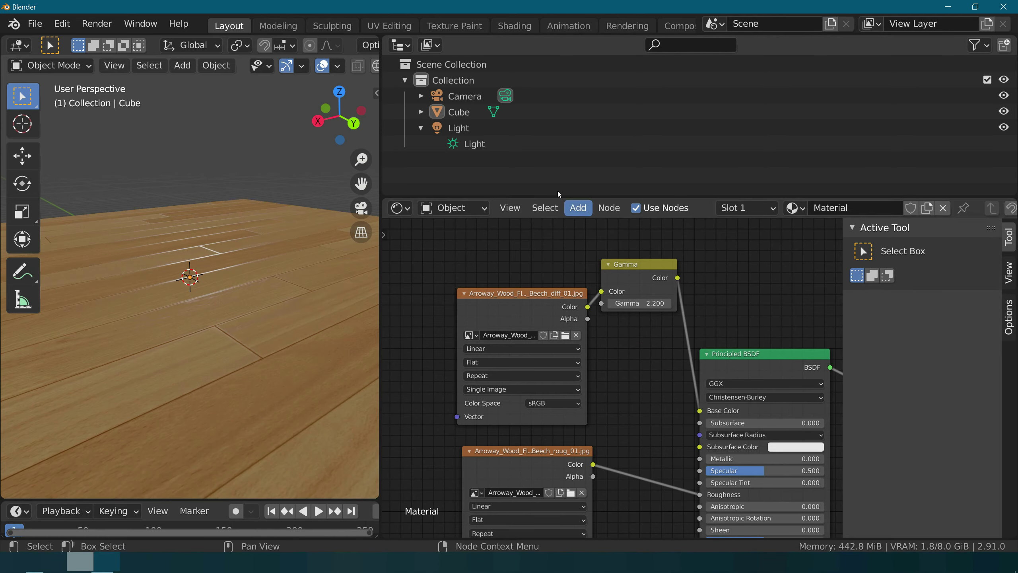
{"action": "left_click", "coordinate": [578, 207]}
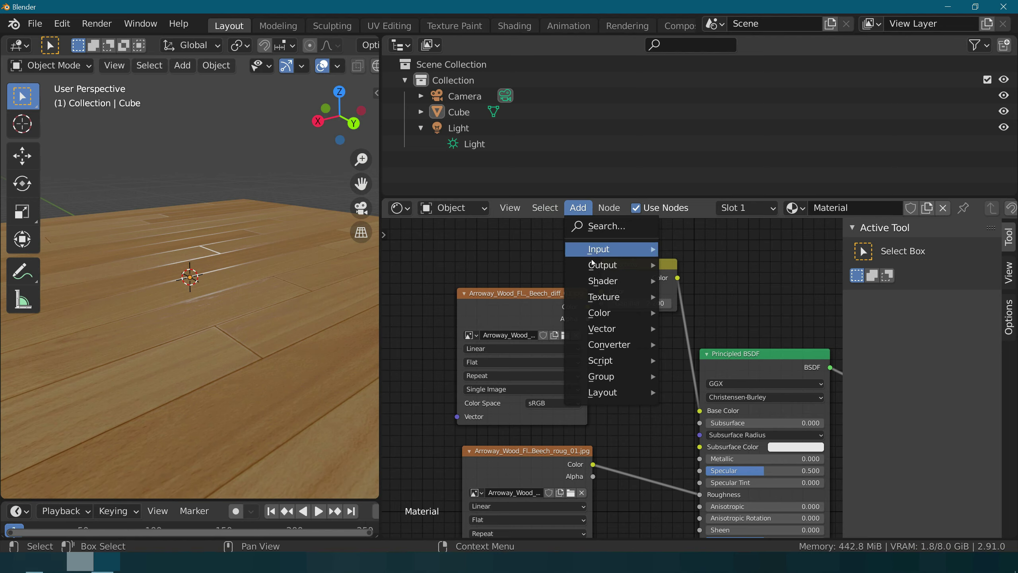
{"action": "mouse_move", "coordinate": [600, 313]}
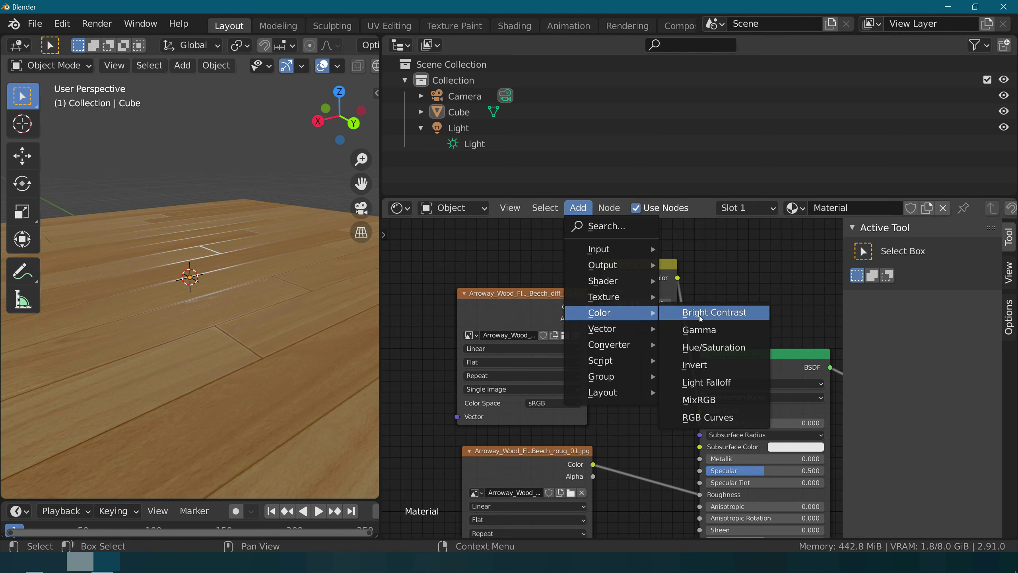
{"action": "left_click", "coordinate": [721, 364]}
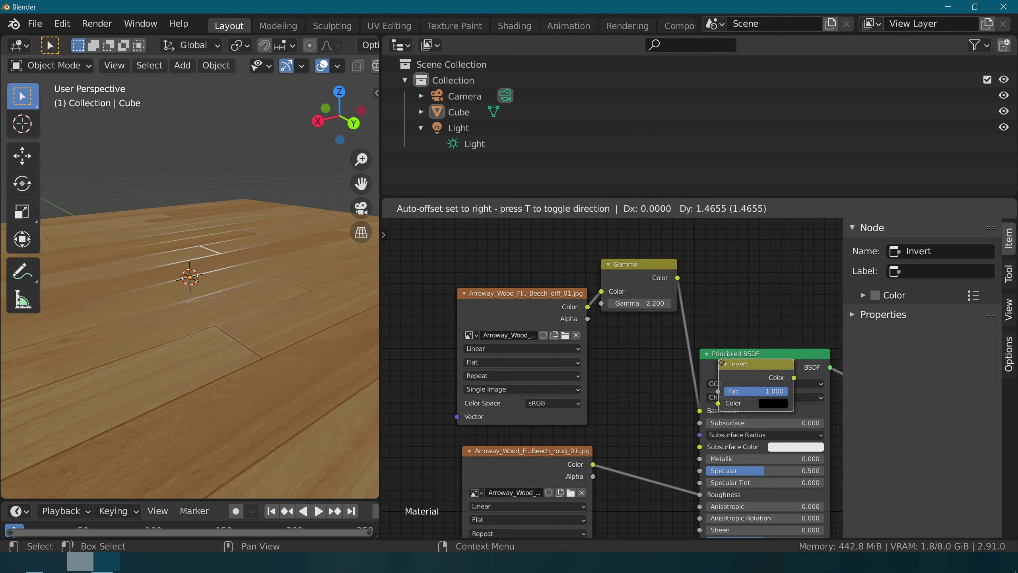
{"action": "left_click", "coordinate": [613, 326]}
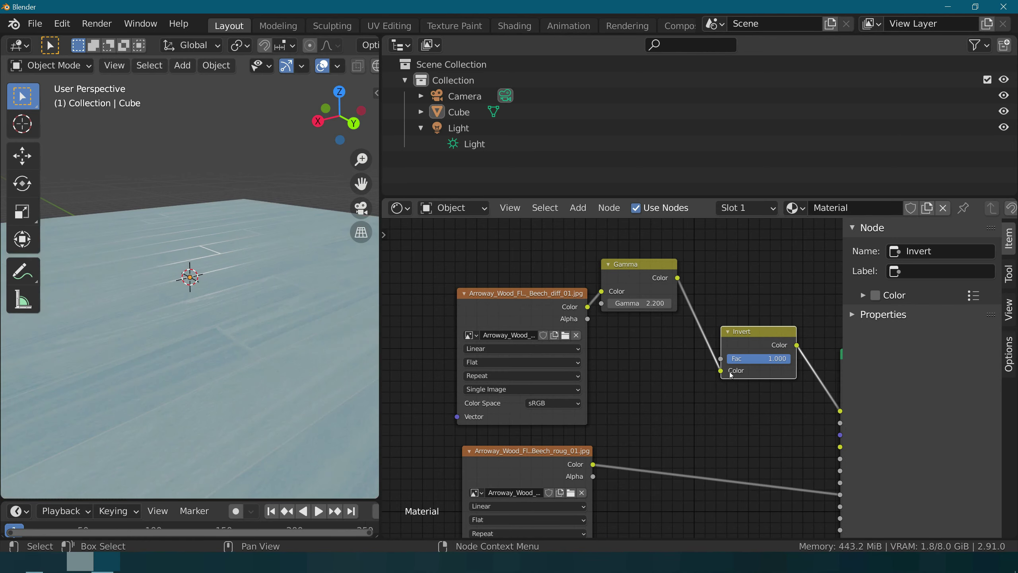
Step: Set the Invert Fac to 0.021 and Gamma to 2.400
{"action": "middle_click_drag", "start_coordinate": [740, 397], "coordinate": [618, 367]}
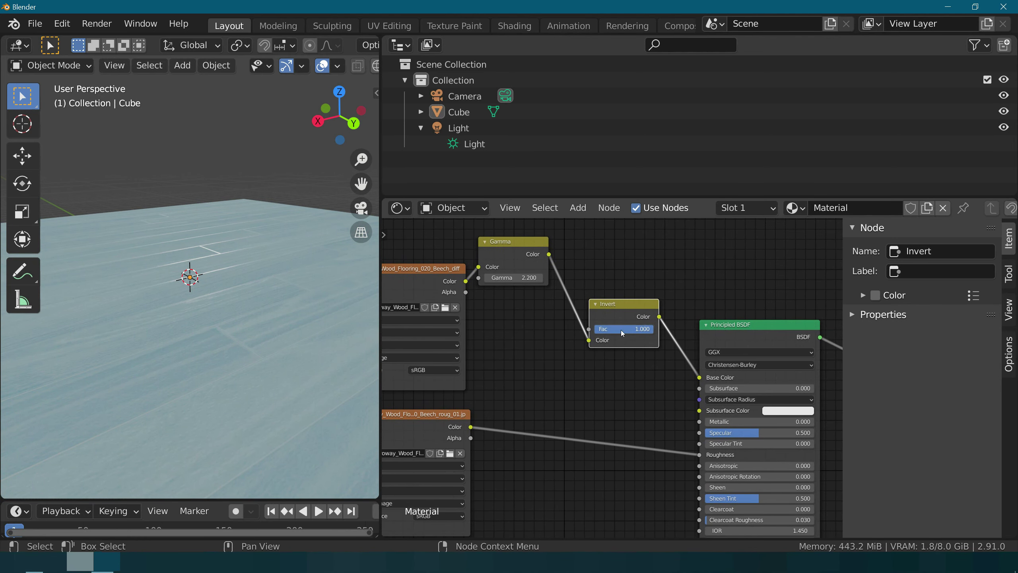
{"action": "left_click_drag", "start_coordinate": [623, 332], "coordinate": [581, 332]}
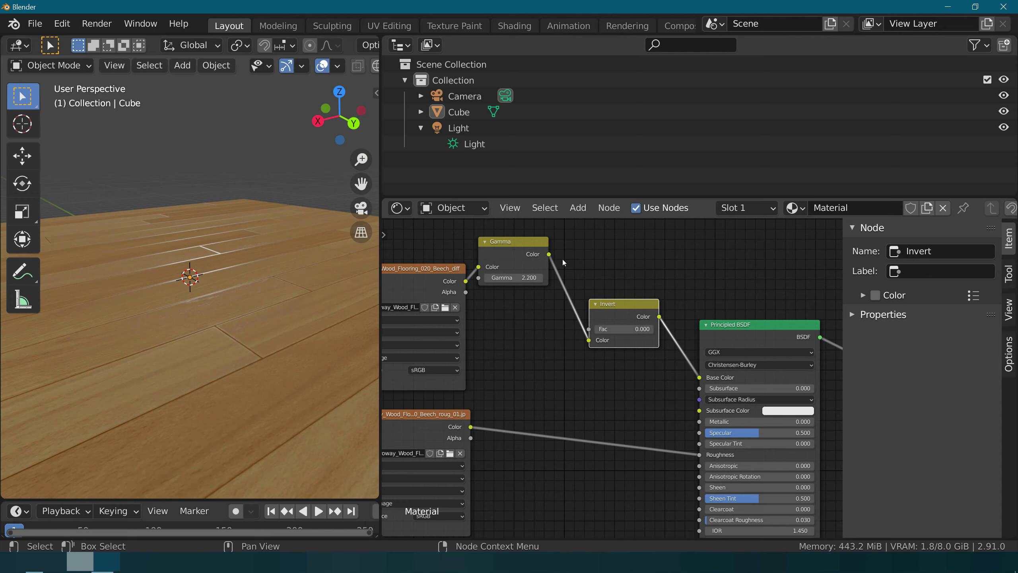
{"action": "left_click_drag", "start_coordinate": [502, 278], "coordinate": [489, 290]}
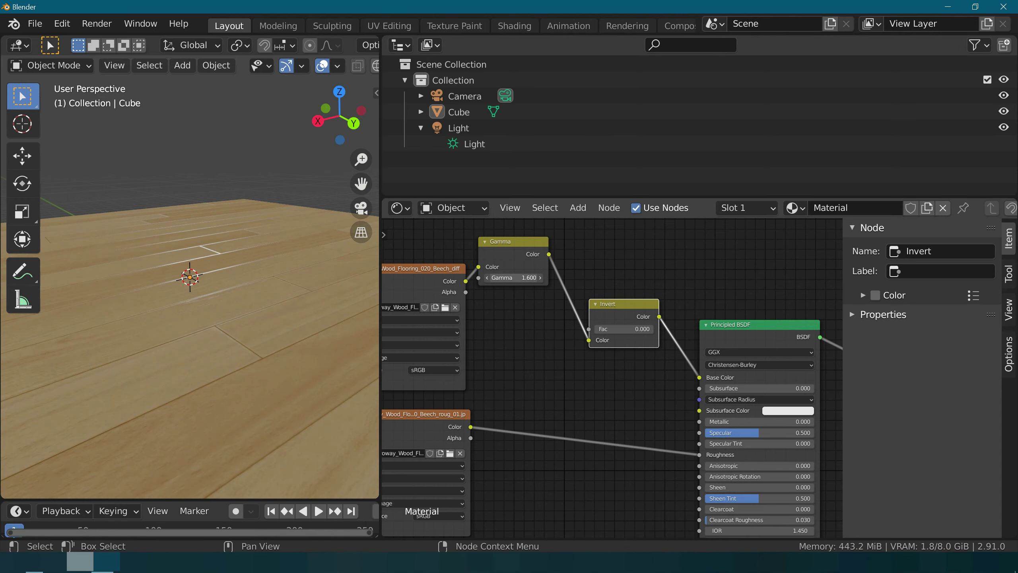
{"action": "scroll", "coordinate": [119, 390], "scroll_direction": "down", "scroll_amount": 5}
{"action": "scroll", "coordinate": [208, 358], "scroll_direction": "down", "scroll_amount": 3}
{"action": "mouse_move", "coordinate": [208, 359]}
{"action": "middle_mouse_down"}
{"action": "mouse_move", "coordinate": [366, 361]}
{"action": "mouse_move", "coordinate": [300, 338]}
{"action": "mouse_move", "coordinate": [304, 358]}
{"action": "mouse_move", "coordinate": [372, 355]}
{"action": "middle_mouse_up"}
{"action": "scroll", "coordinate": [372, 355], "scroll_direction": "up", "scroll_amount": 2}
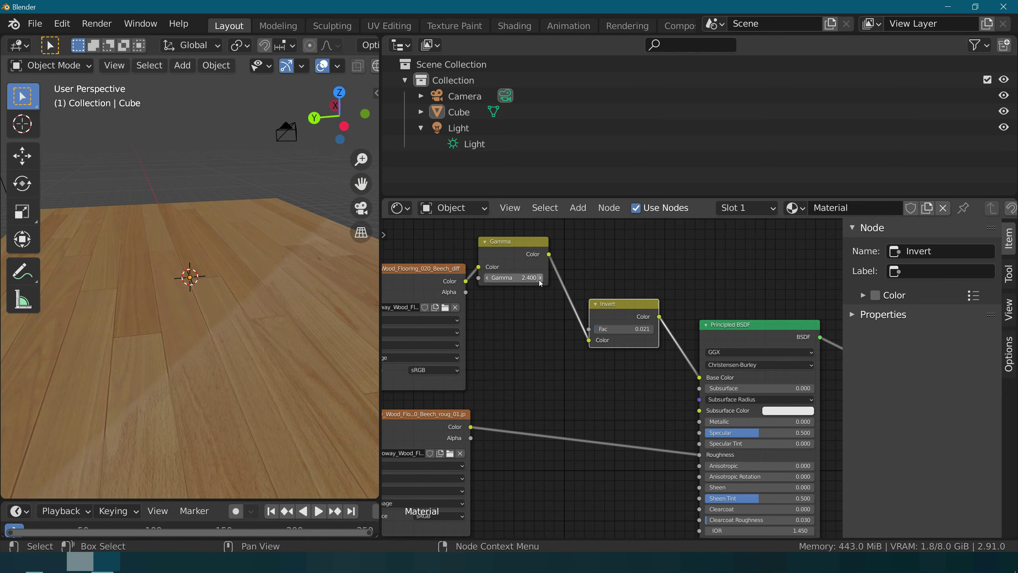
Step: Reconnect the roughness image texture's Color to the Principled BSDF Roughness socket
{"action": "scroll", "coordinate": [494, 401], "scroll_direction": "down", "scroll_amount": 5, "text": "shift"}
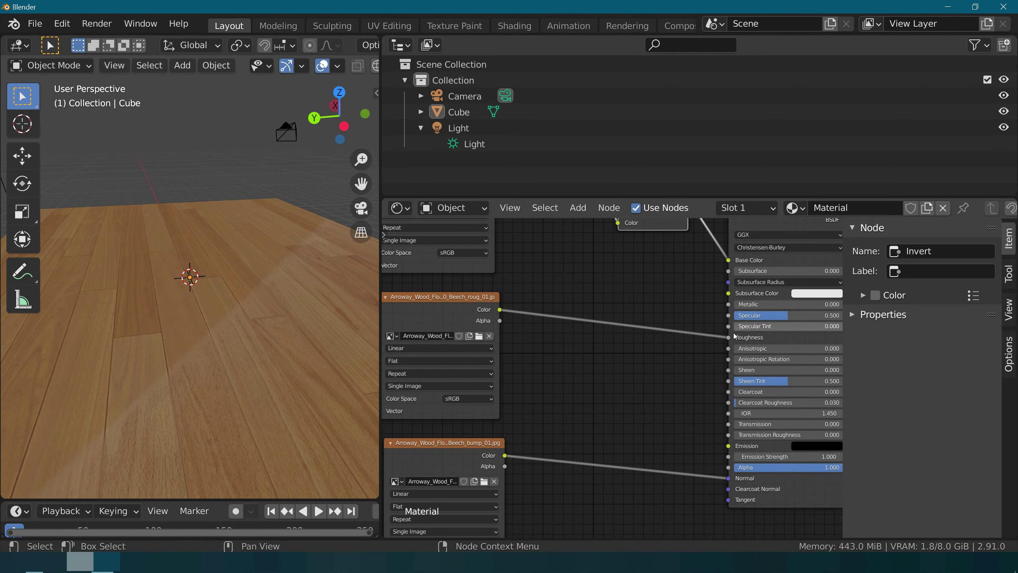
{"action": "mouse_move", "coordinate": [729, 337]}
{"action": "left_mouse_down"}
{"action": "mouse_move", "coordinate": [647, 337]}
{"action": "mouse_move", "coordinate": [728, 339]}
{"action": "left_mouse_up"}
{"action": "mouse_move", "coordinate": [222, 318]}
{"action": "middle_mouse_down"}
{"action": "mouse_move", "coordinate": [143, 270]}
{"action": "mouse_move", "coordinate": [137, 284]}
{"action": "middle_mouse_up"}
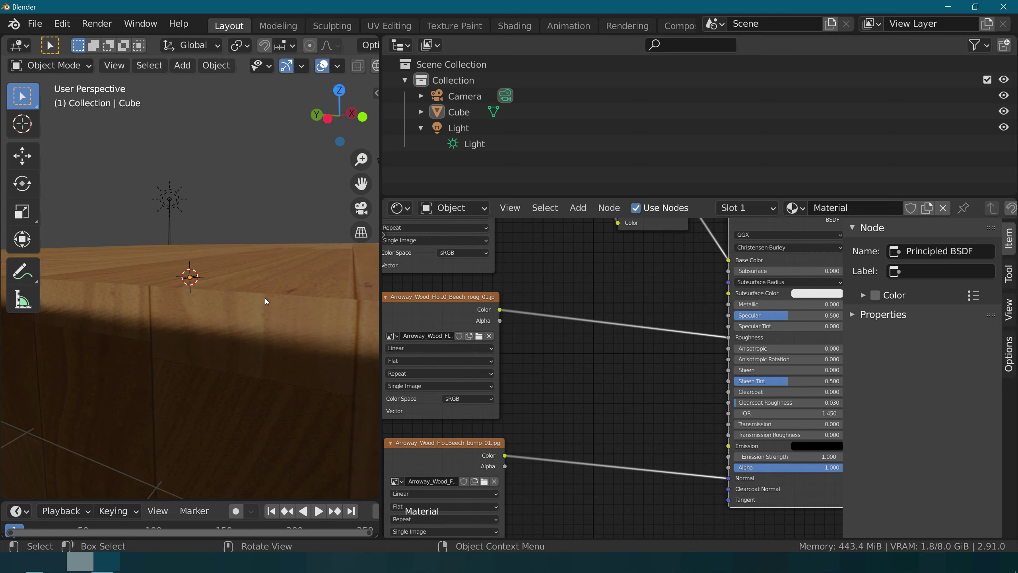
{"action": "middle_click_drag", "start_coordinate": [264, 297], "coordinate": [254, 302]}
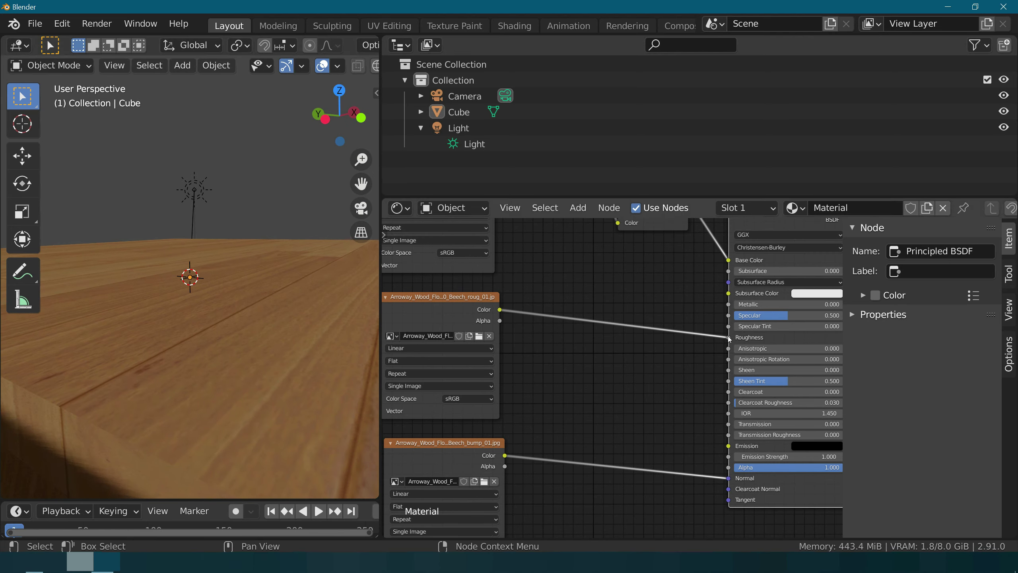
{"action": "left_click_drag", "start_coordinate": [729, 338], "coordinate": [689, 336]}
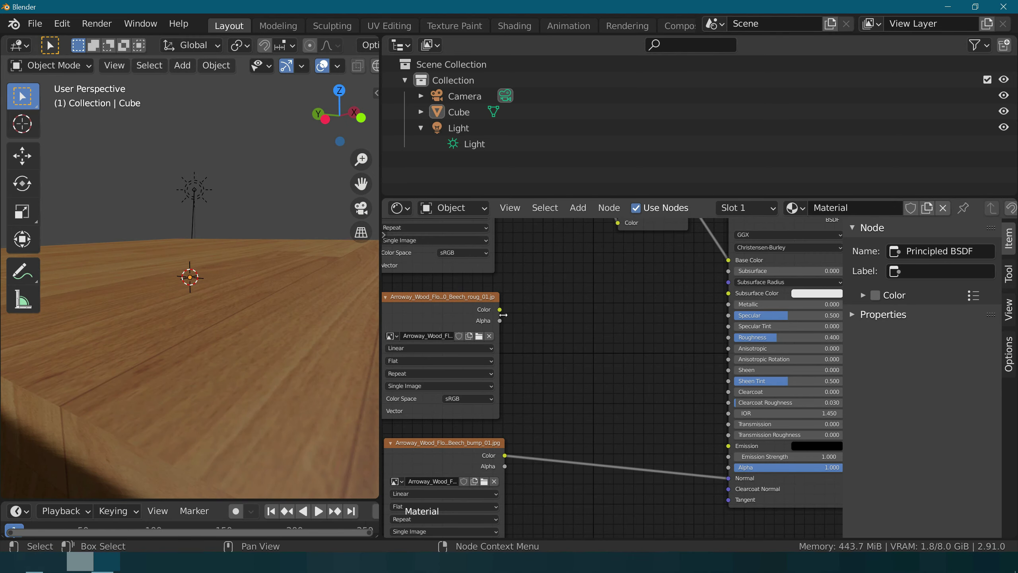
{"action": "left_click", "coordinate": [502, 314]}
{"action": "left_click_drag", "start_coordinate": [500, 310], "coordinate": [533, 327]}
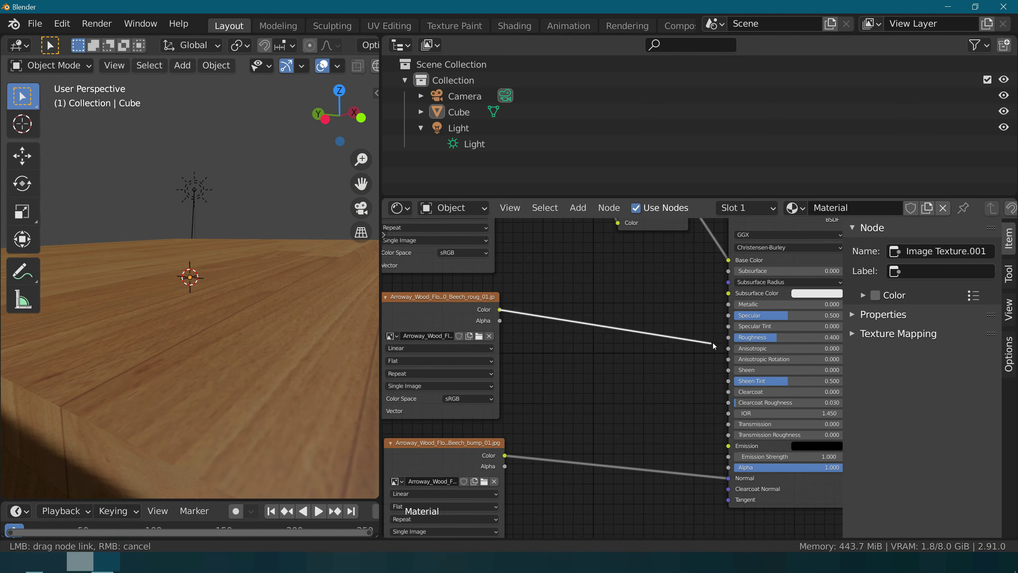
{"action": "left_click_drag", "start_coordinate": [712, 342], "coordinate": [729, 337]}
{"action": "left_click", "coordinate": [579, 208]}
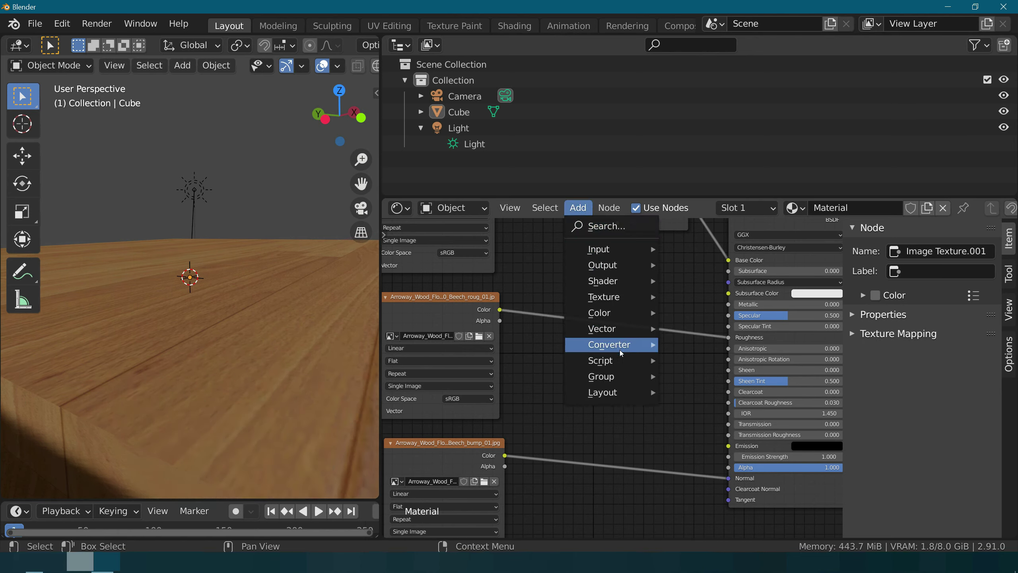
Step: Add a Bump node via search and place it left of the Principled BSDF
{"action": "left_click", "coordinate": [618, 231]}
{"action": "type", "text": "BUM"}
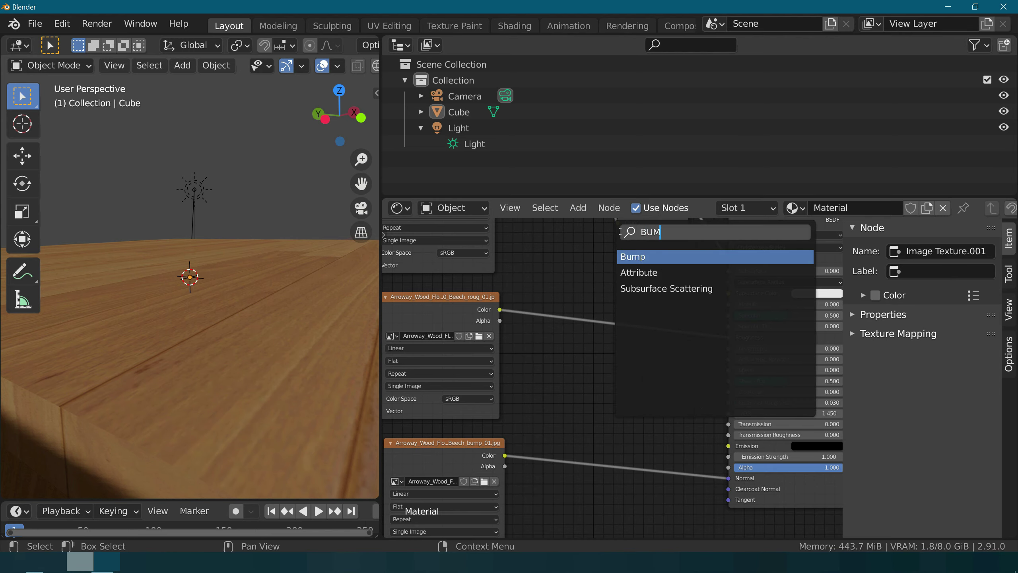
{"action": "key", "text": "Return"}
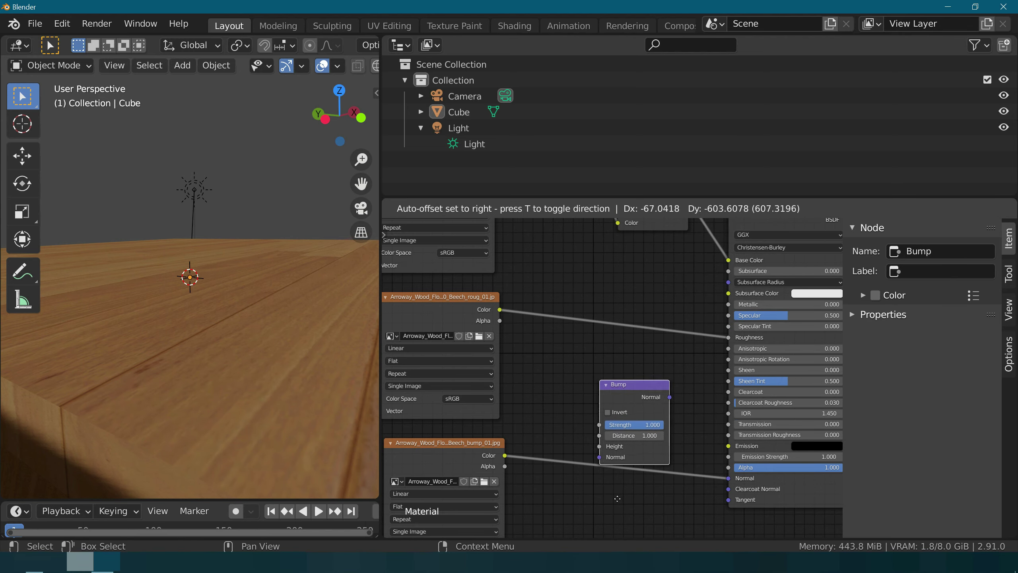
{"action": "left_click", "coordinate": [612, 490]}
Step: Route the bump image into Bump Strength and Bump Normal into the shader's Normal input
{"action": "left_click_drag", "start_coordinate": [729, 478], "coordinate": [684, 476]}
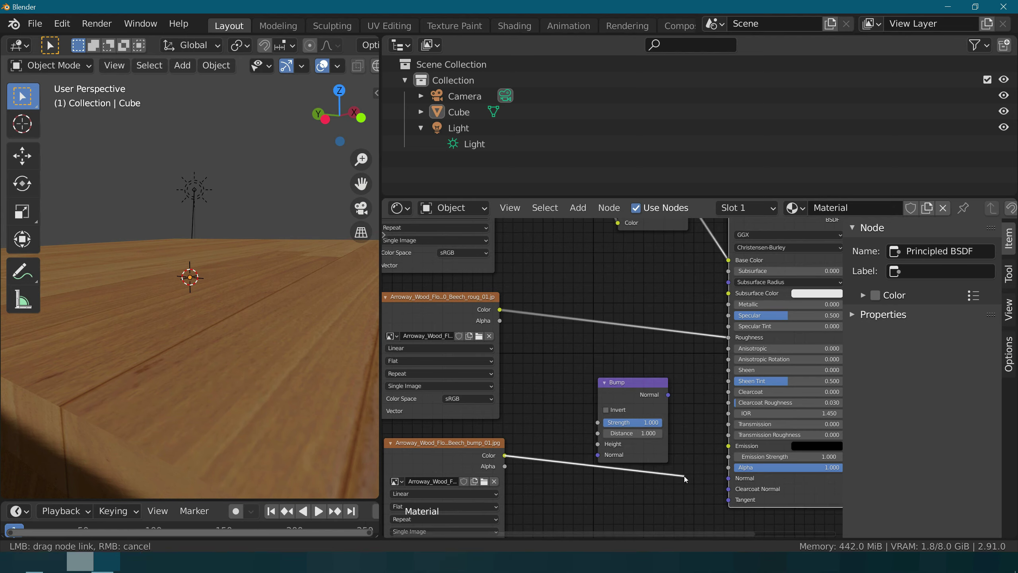
{"action": "left_click_drag", "start_coordinate": [590, 430], "coordinate": [598, 422]}
{"action": "left_click_drag", "start_coordinate": [668, 395], "coordinate": [695, 423]}
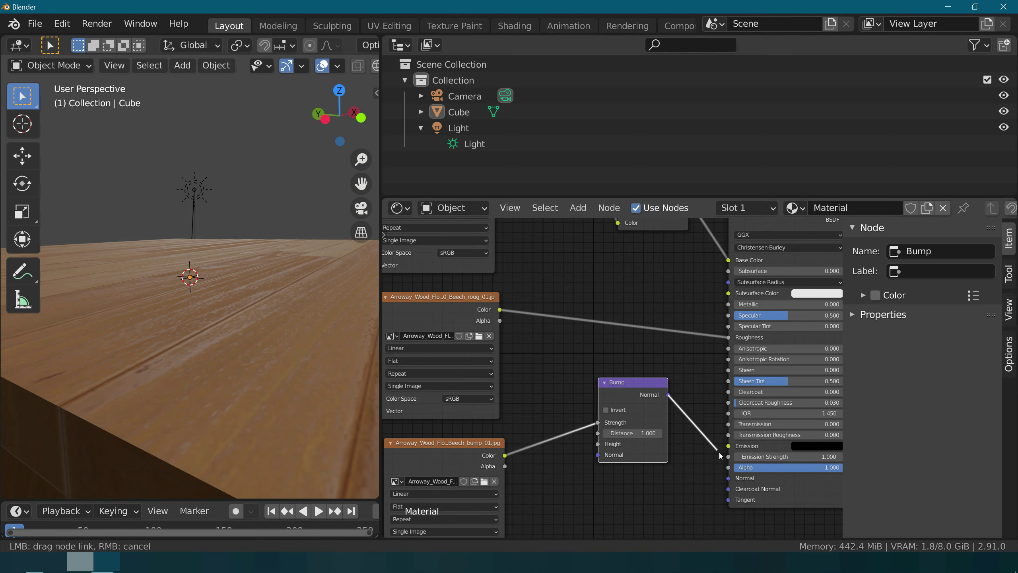
{"action": "left_click_drag", "start_coordinate": [729, 473], "coordinate": [728, 478]}
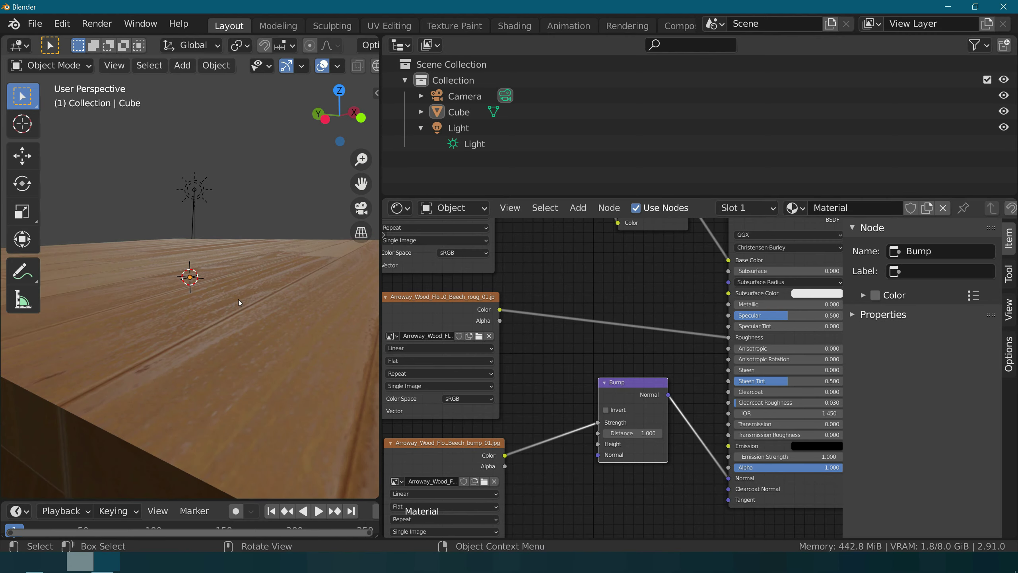
Step: Inspect the bumpy floor, invert the Bump effect, and move the image link toward Bump Normal
{"action": "mouse_move", "coordinate": [239, 299]}
{"action": "middle_mouse_down"}
{"action": "mouse_move", "coordinate": [228, 336]}
{"action": "mouse_move", "coordinate": [228, 298]}
{"action": "middle_mouse_up"}
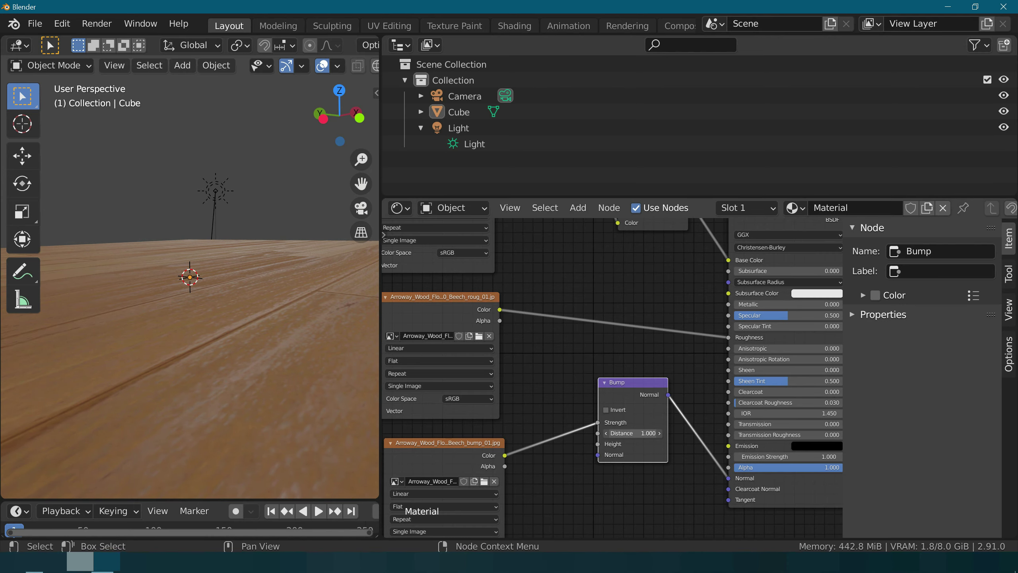
{"action": "middle_click_drag", "start_coordinate": [521, 321], "coordinate": [514, 357]}
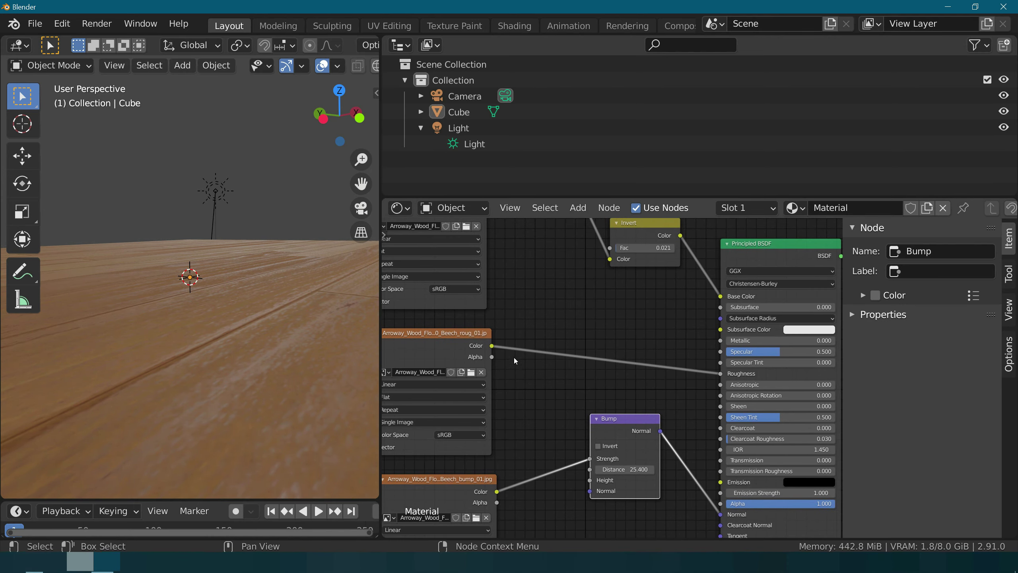
{"action": "mouse_move", "coordinate": [71, 274]}
{"action": "middle_mouse_down"}
{"action": "mouse_move", "coordinate": [71, 333]}
{"action": "mouse_move", "coordinate": [70, 282]}
{"action": "middle_mouse_up"}
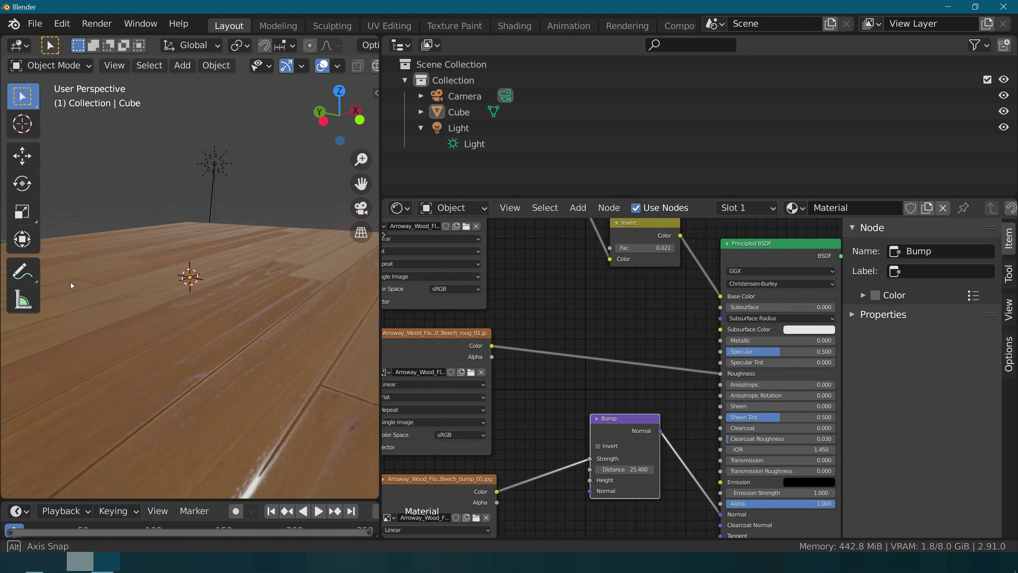
{"action": "left_click", "coordinate": [598, 446]}
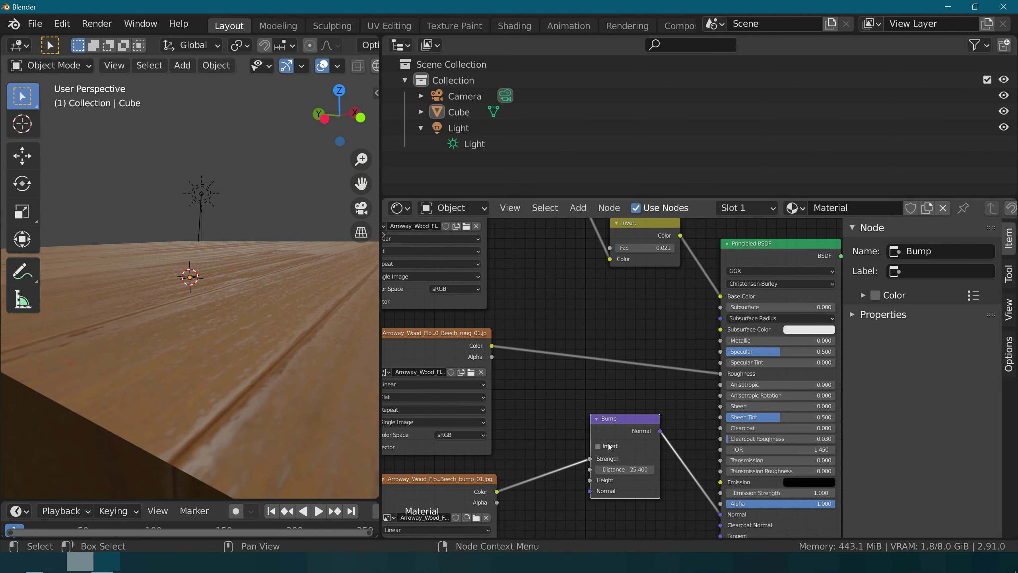
{"action": "left_click_drag", "start_coordinate": [589, 459], "coordinate": [589, 493]}
{"action": "middle_click_drag", "start_coordinate": [552, 438], "coordinate": [542, 413]}
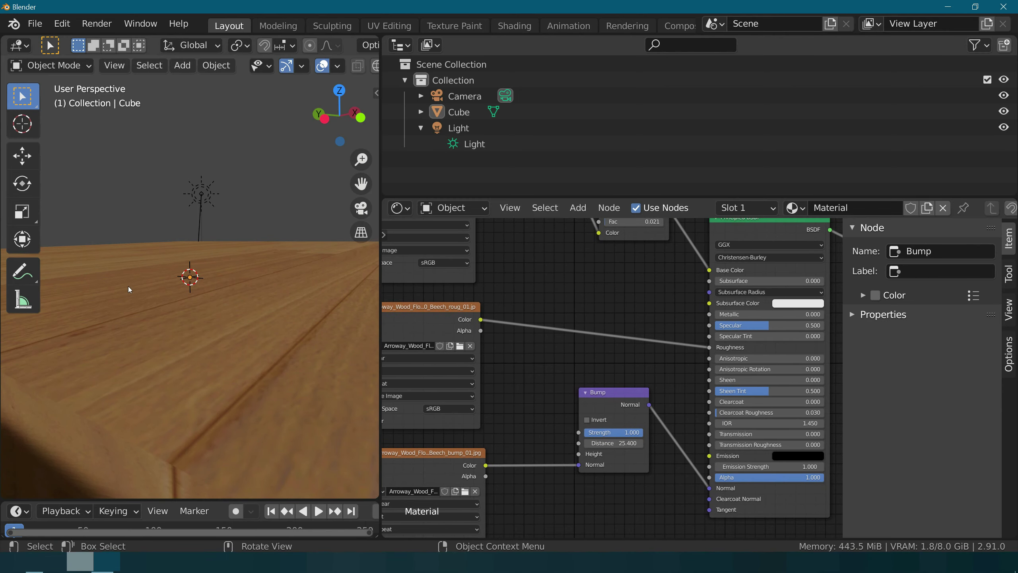
{"action": "mouse_move", "coordinate": [129, 287]}
{"action": "middle_mouse_down"}
{"action": "mouse_move", "coordinate": [209, 361]}
{"action": "mouse_move", "coordinate": [192, 392]}
{"action": "mouse_move", "coordinate": [256, 321]}
{"action": "mouse_move", "coordinate": [243, 307]}
{"action": "mouse_move", "coordinate": [236, 317]}
{"action": "middle_mouse_up"}
{"action": "scroll", "coordinate": [236, 317], "scroll_direction": "down", "scroll_amount": 2}
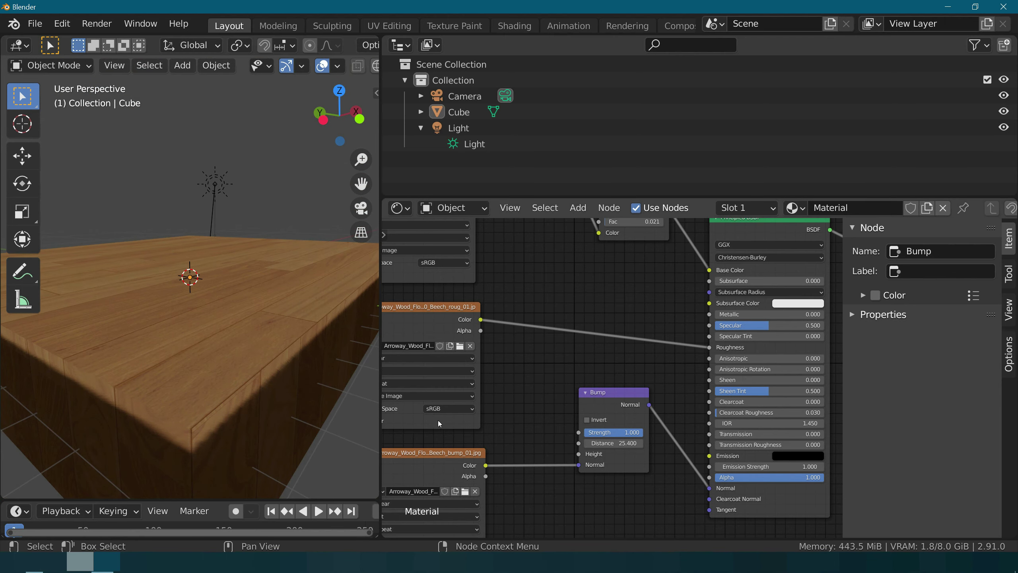
Step: Connect the bump image's Color to the Bump node's Height input
{"action": "left_click_drag", "start_coordinate": [578, 465], "coordinate": [578, 453]}
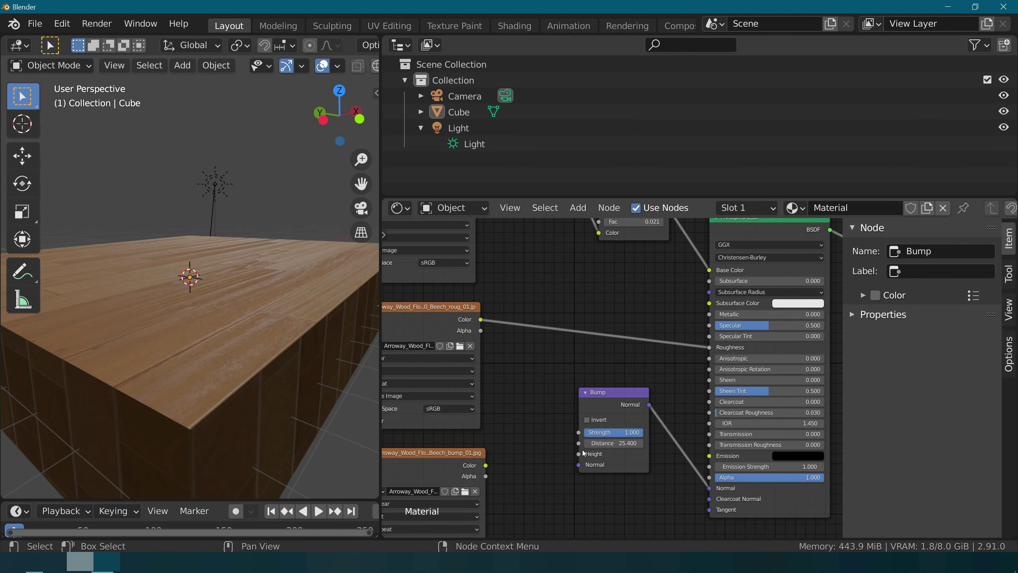
{"action": "left_click_drag", "start_coordinate": [486, 466], "coordinate": [580, 456]}
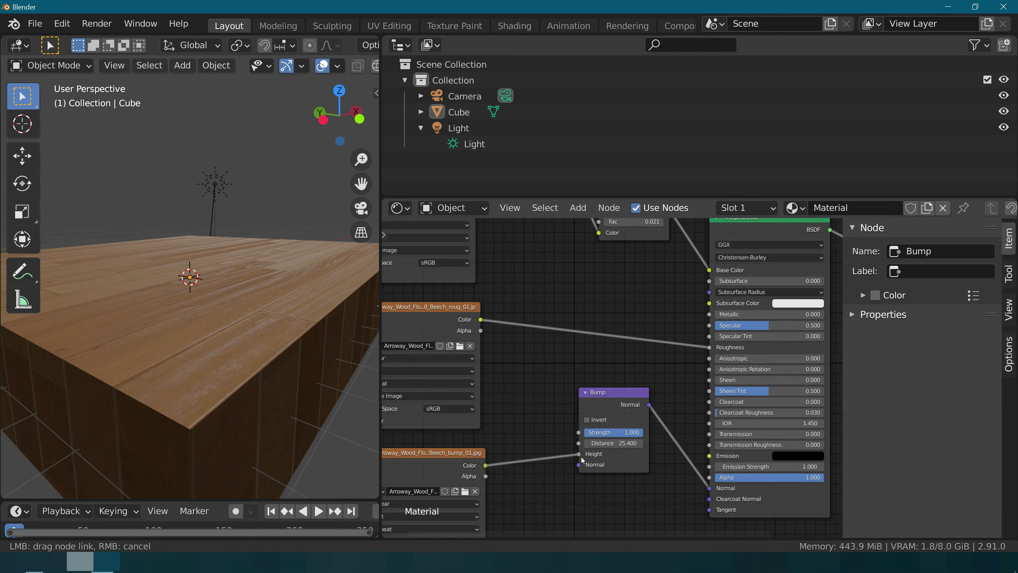
{"action": "scroll", "coordinate": [239, 401], "scroll_direction": "up", "scroll_amount": 2}
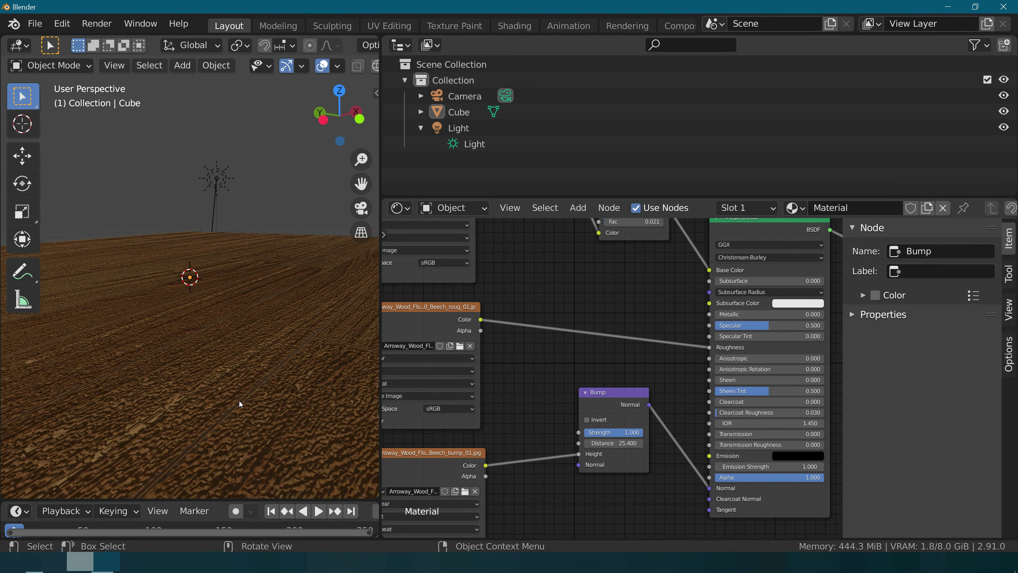
{"action": "scroll", "coordinate": [239, 401], "scroll_direction": "down", "scroll_amount": 2}
{"action": "mouse_move", "coordinate": [239, 401]}
{"action": "middle_mouse_down"}
{"action": "mouse_move", "coordinate": [369, 422]}
{"action": "mouse_move", "coordinate": [236, 405]}
{"action": "middle_mouse_up"}
{"action": "scroll", "coordinate": [237, 405], "scroll_direction": "up", "scroll_amount": 2}
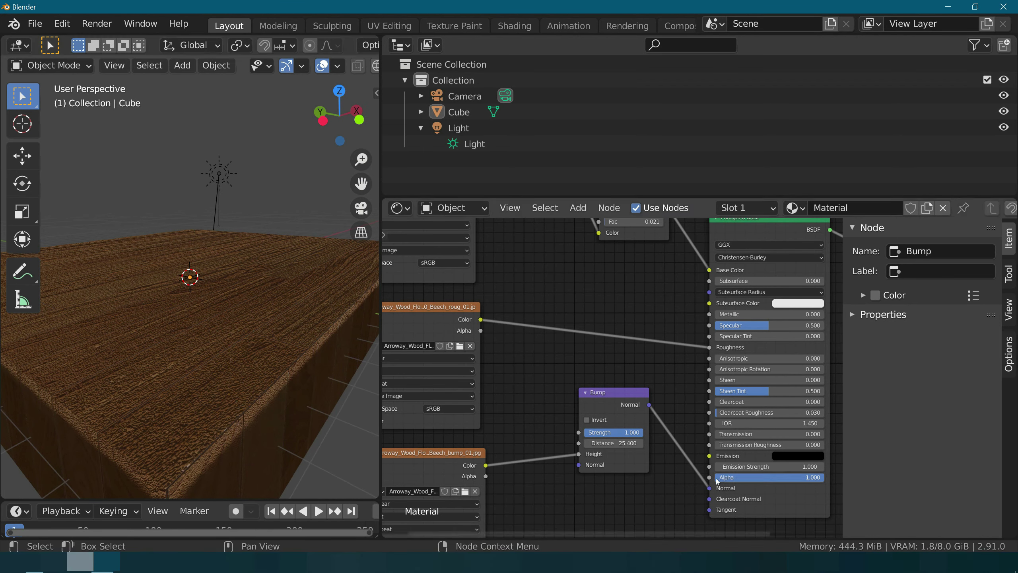
Step: Try the Bump output on Clearcoat, then reconnect it to the surface Normal
{"action": "right_click_drag", "start_coordinate": [708, 487], "coordinate": [709, 494], "text": "ctrl"}
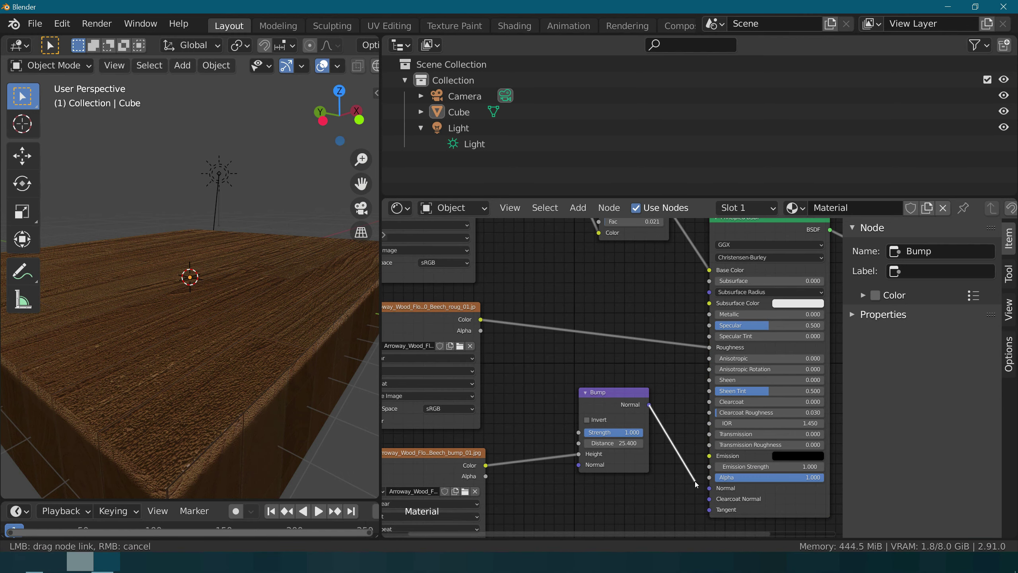
{"action": "left_click_drag", "start_coordinate": [709, 411], "coordinate": [710, 402]}
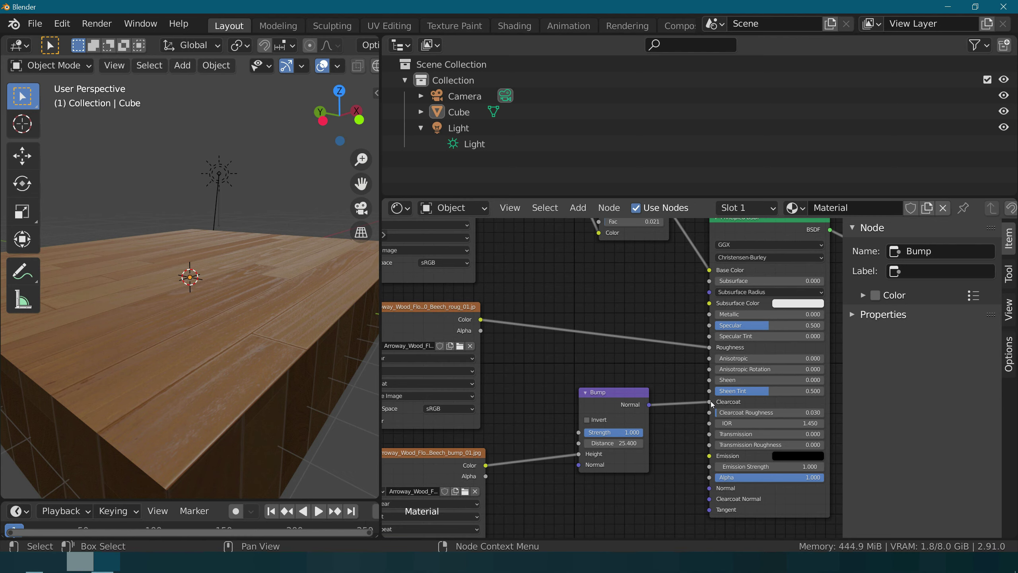
{"action": "mouse_move", "coordinate": [710, 402]}
{"action": "left_mouse_down"}
{"action": "mouse_move", "coordinate": [697, 461]}
{"action": "mouse_move", "coordinate": [708, 486]}
{"action": "left_mouse_up"}
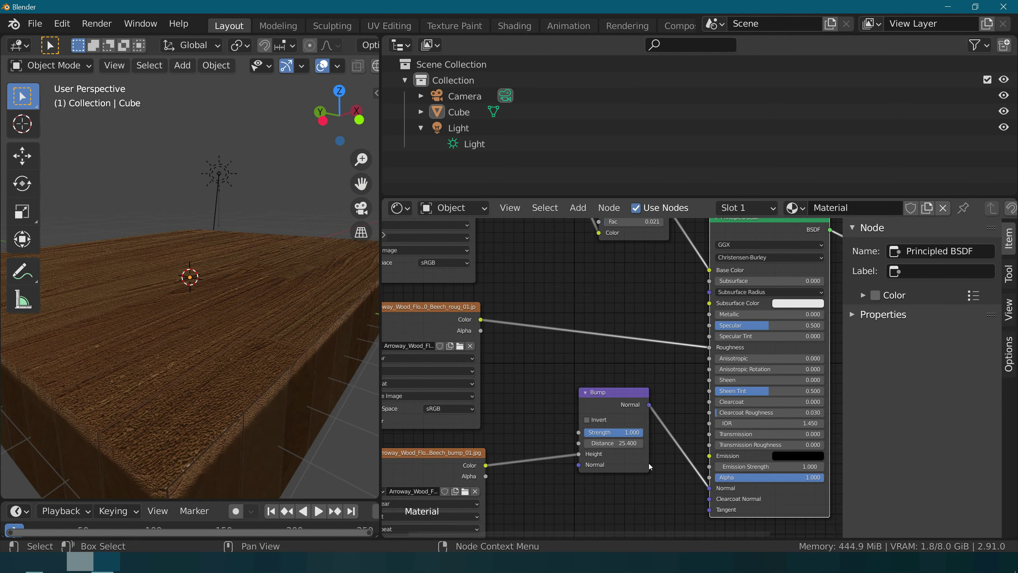
{"action": "left_click", "coordinate": [580, 455]}
Step: Rewire the bump image from Strength into Bump's Normal input, leaving Strength 1.000 and Distance 25.400
{"action": "left_click_drag", "start_coordinate": [580, 455], "coordinate": [578, 432]}
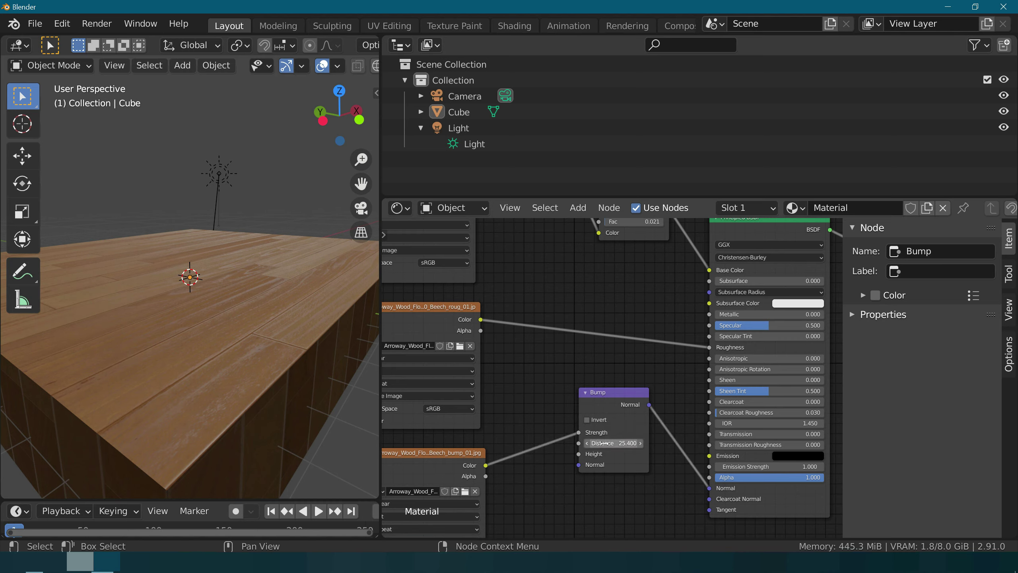
{"action": "mouse_move", "coordinate": [579, 433]}
{"action": "left_mouse_down"}
{"action": "mouse_move", "coordinate": [545, 471]}
{"action": "mouse_move", "coordinate": [579, 465]}
{"action": "left_mouse_up"}
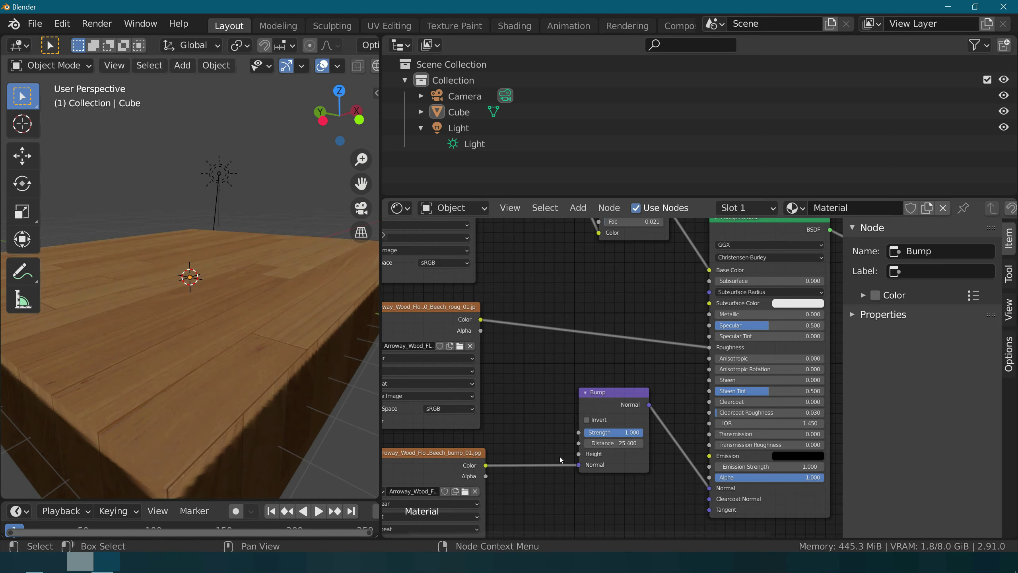
{"action": "mouse_move", "coordinate": [229, 327]}
{"action": "middle_mouse_down"}
{"action": "mouse_move", "coordinate": [245, 382]}
{"action": "mouse_move", "coordinate": [137, 335]}
{"action": "mouse_move", "coordinate": [62, 333]}
{"action": "mouse_move", "coordinate": [43, 320]}
{"action": "mouse_move", "coordinate": [65, 313]}
{"action": "mouse_move", "coordinate": [56, 318]}
{"action": "middle_mouse_up"}
{"action": "scroll", "coordinate": [55, 323], "scroll_direction": "down", "scroll_amount": 3}
{"action": "scroll", "coordinate": [195, 314], "scroll_direction": "up", "scroll_amount": 5}
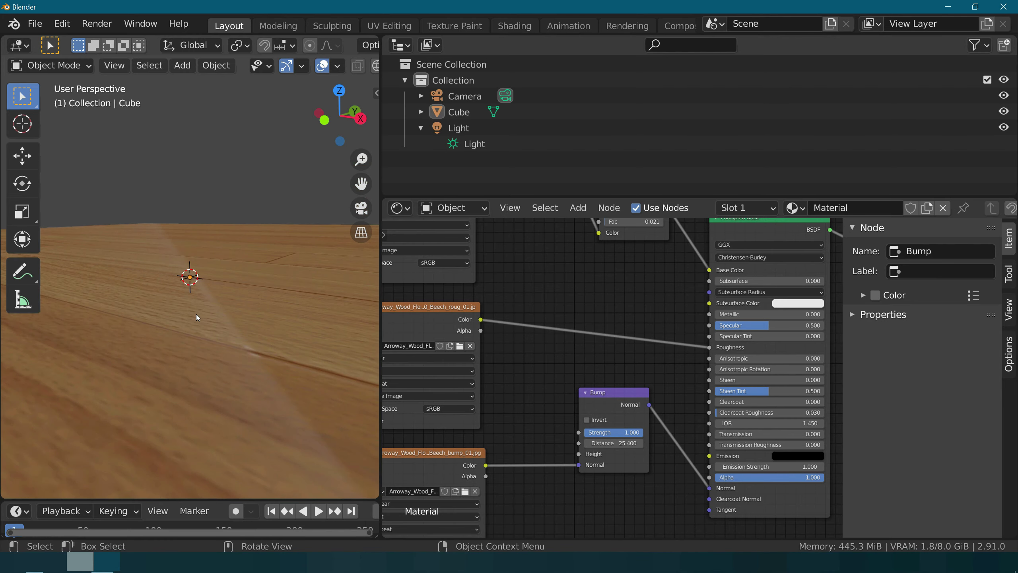
{"action": "scroll", "coordinate": [197, 312], "scroll_direction": "down", "scroll_amount": 3}
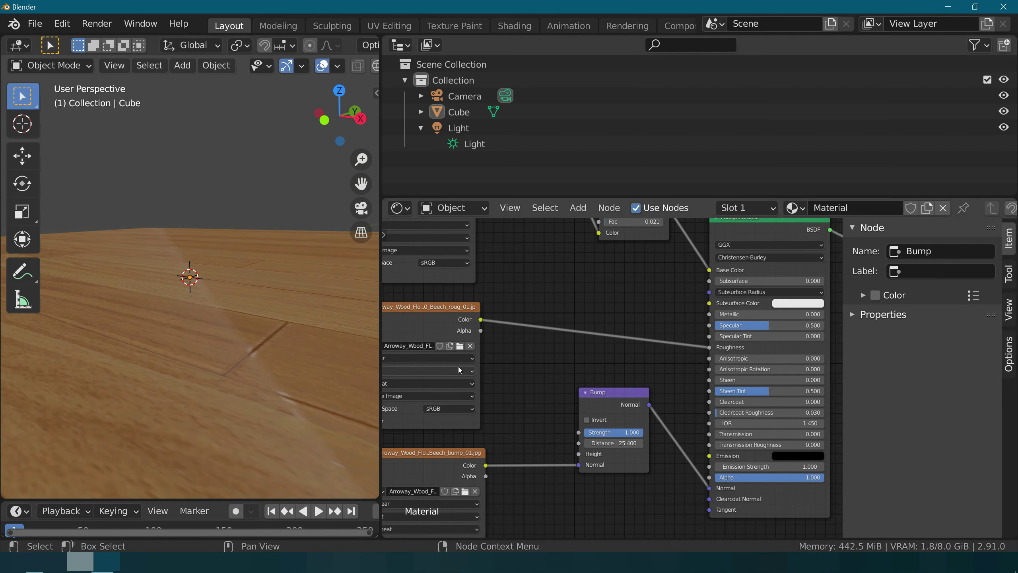
{"action": "scroll", "coordinate": [459, 366], "scroll_direction": "down", "scroll_amount": 1}
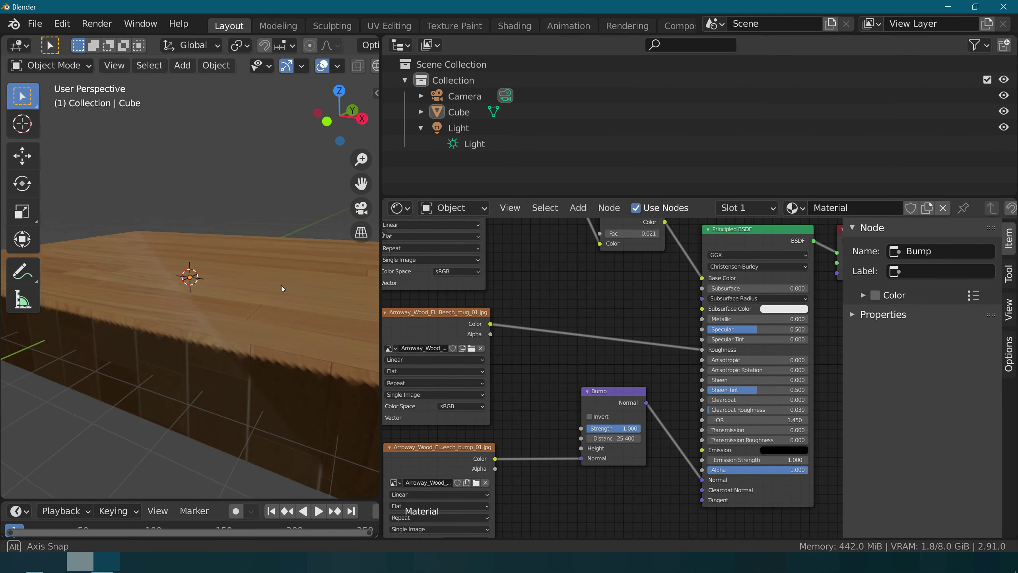
Step: Reconnect the roughness image texture to the Principled BSDF Roughness input
{"action": "mouse_move", "coordinate": [282, 285]}
{"action": "middle_mouse_down"}
{"action": "mouse_move", "coordinate": [45, 320]}
{"action": "mouse_move", "coordinate": [80, 282]}
{"action": "middle_mouse_up"}
{"action": "middle_click_drag", "start_coordinate": [148, 330], "coordinate": [273, 348]}
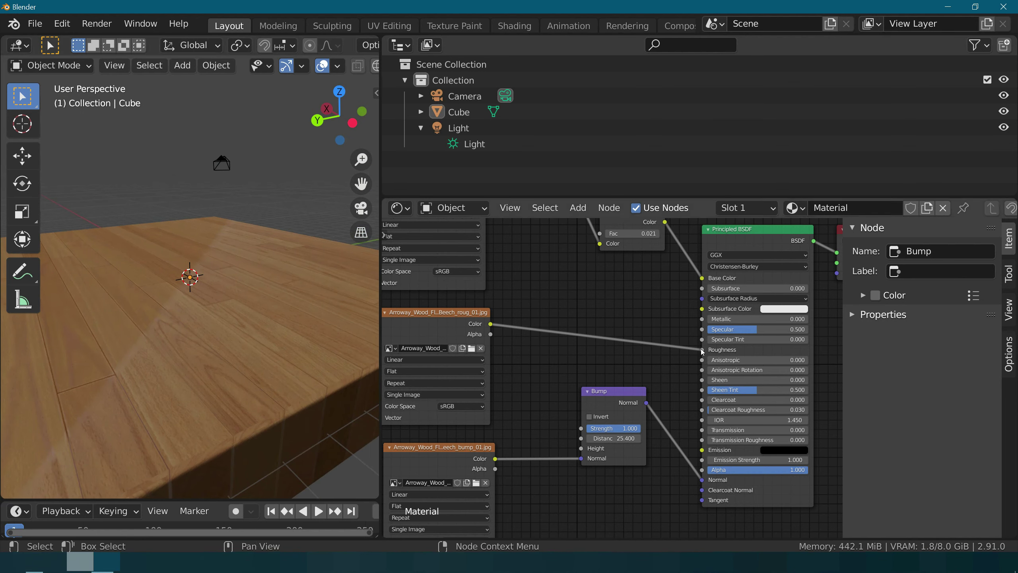
{"action": "mouse_move", "coordinate": [702, 351]}
{"action": "left_mouse_down"}
{"action": "mouse_move", "coordinate": [802, 351]}
{"action": "mouse_move", "coordinate": [709, 349]}
{"action": "mouse_move", "coordinate": [730, 349]}
{"action": "left_mouse_up"}
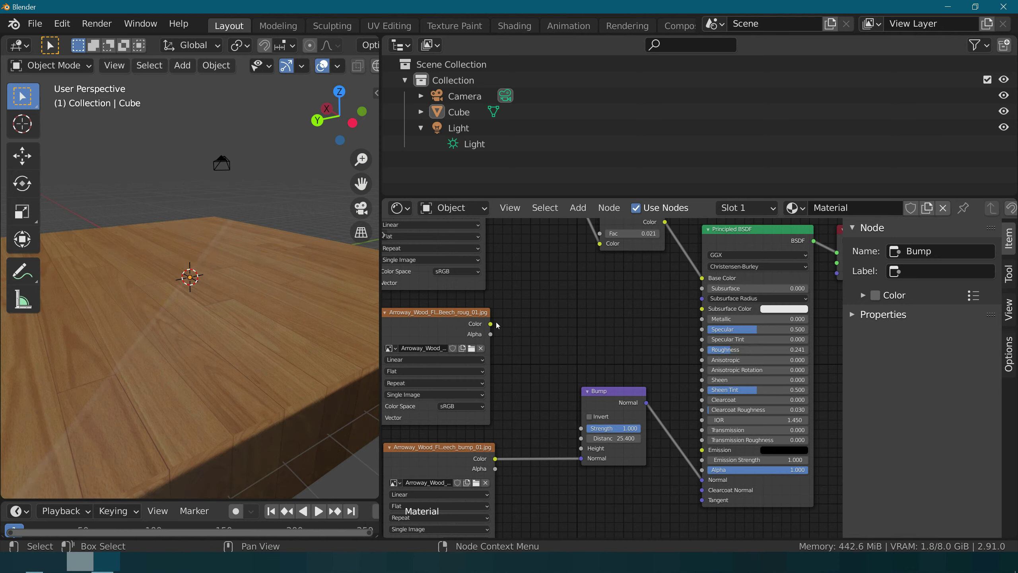
{"action": "left_click_drag", "start_coordinate": [497, 325], "coordinate": [702, 349]}
{"action": "mouse_move", "coordinate": [490, 334]}
{"action": "left_mouse_down"}
{"action": "mouse_move", "coordinate": [662, 373]}
{"action": "mouse_move", "coordinate": [703, 470]}
{"action": "left_mouse_up"}
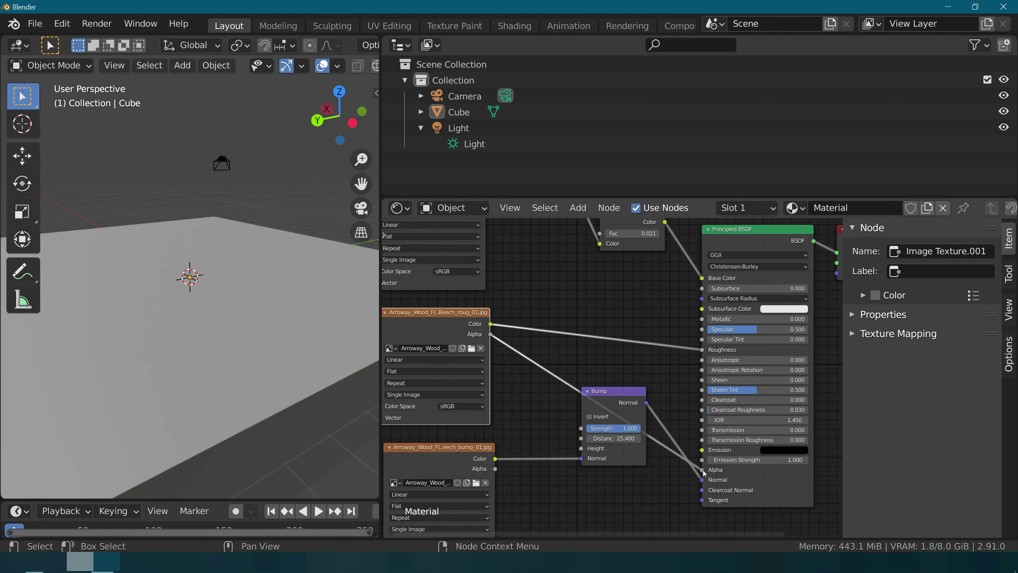
Step: Link the top image texture's Alpha to material Alpha, then widen the 3D Viewport
{"action": "scroll", "coordinate": [165, 313], "scroll_direction": "up", "scroll_amount": 2}
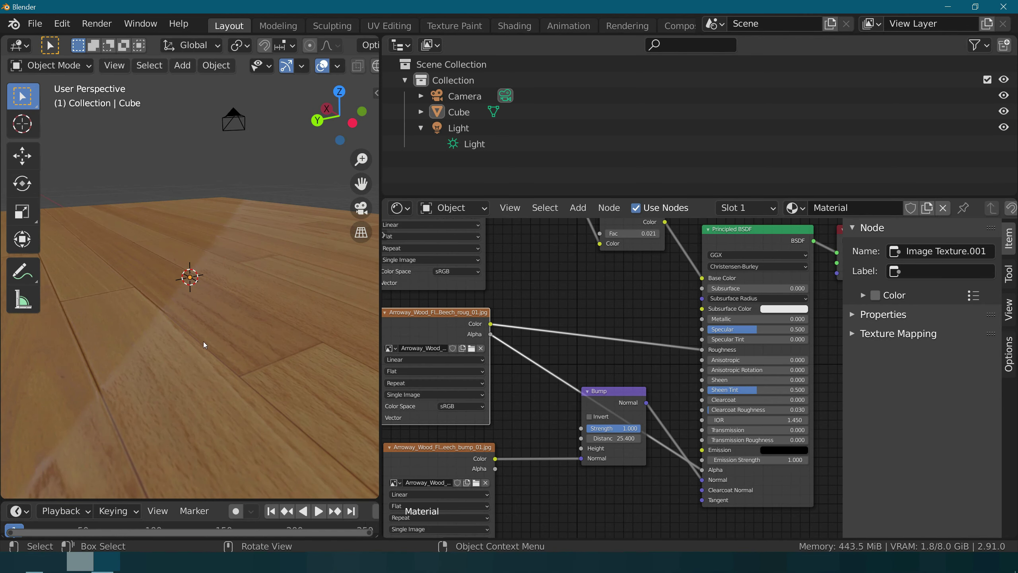
{"action": "left_click_drag", "start_coordinate": [496, 469], "coordinate": [702, 474]}
{"action": "scroll", "coordinate": [204, 408], "scroll_direction": "up", "scroll_amount": 1}
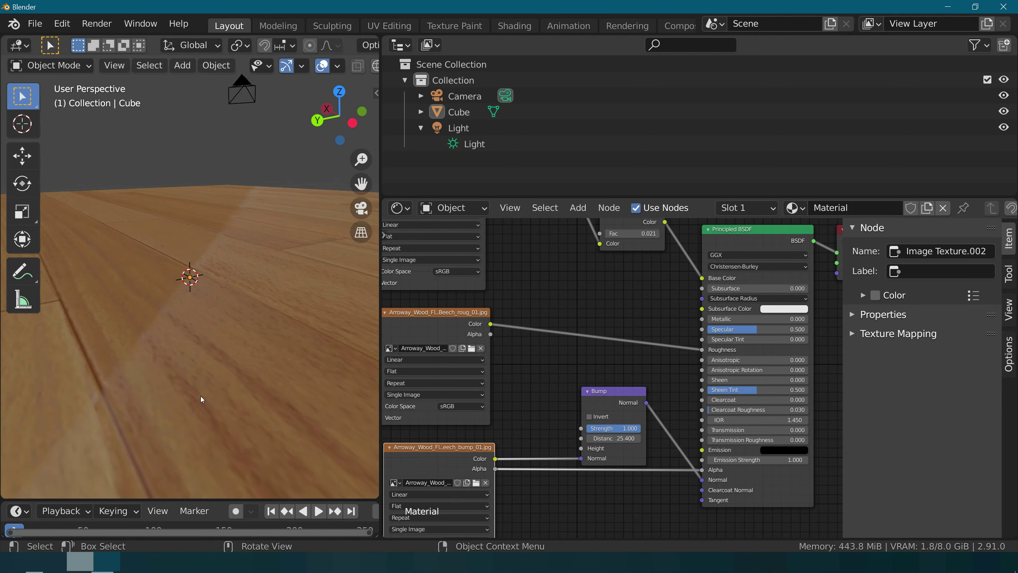
{"action": "middle_click_drag", "start_coordinate": [216, 393], "coordinate": [296, 398]}
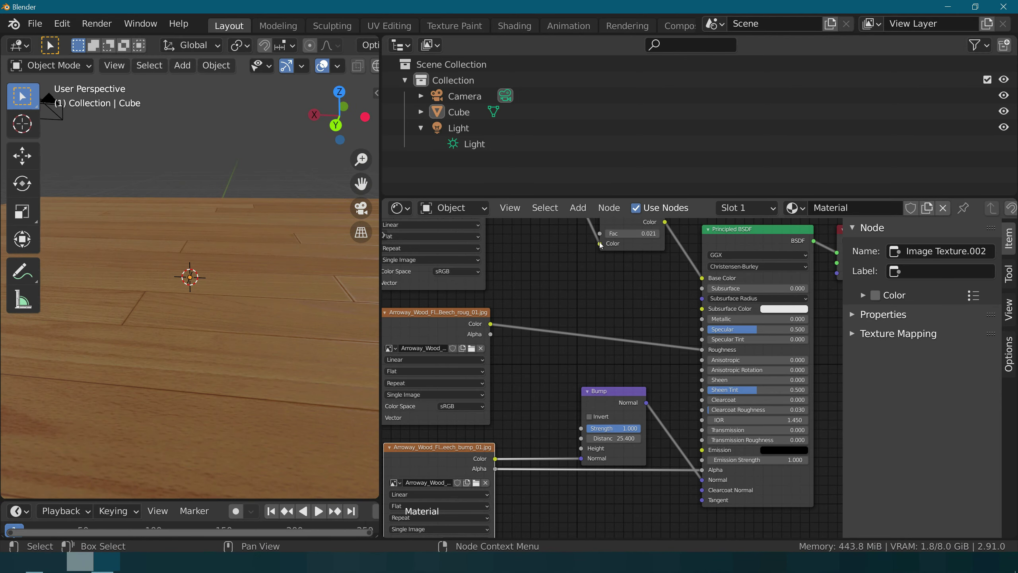
{"action": "middle_click_drag", "start_coordinate": [545, 284], "coordinate": [545, 315]}
{"action": "left_click_drag", "start_coordinate": [491, 235], "coordinate": [708, 503]}
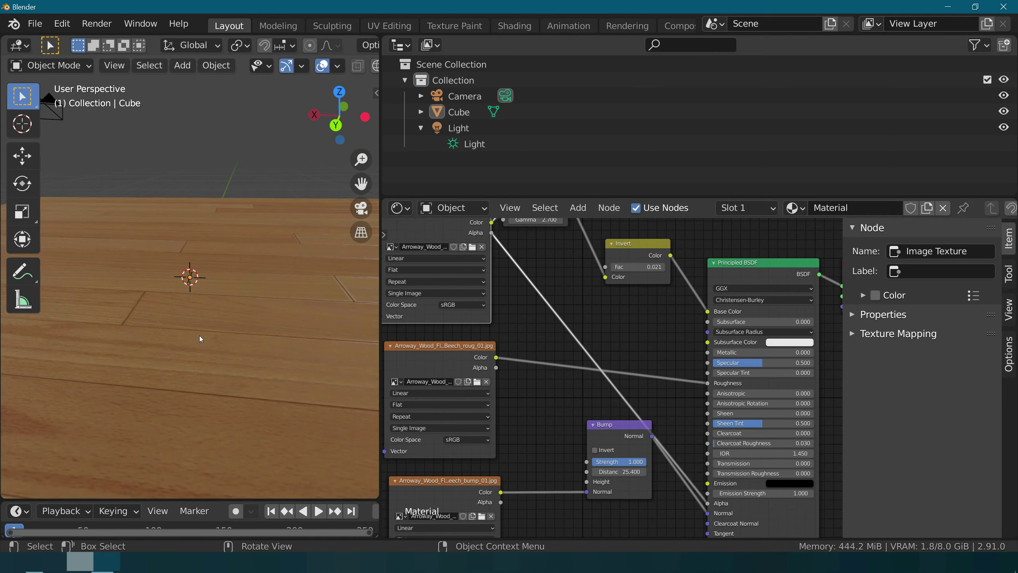
{"action": "mouse_move", "coordinate": [223, 338]}
{"action": "middle_mouse_down"}
{"action": "mouse_move", "coordinate": [178, 311]}
{"action": "mouse_move", "coordinate": [164, 338]}
{"action": "middle_mouse_up"}
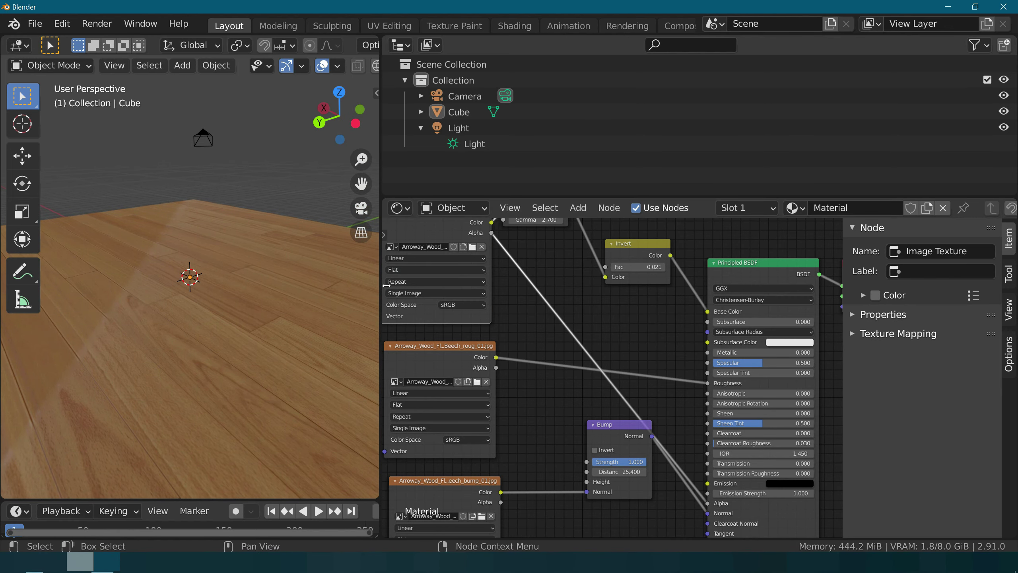
{"action": "left_click_drag", "start_coordinate": [381, 285], "coordinate": [776, 304]}
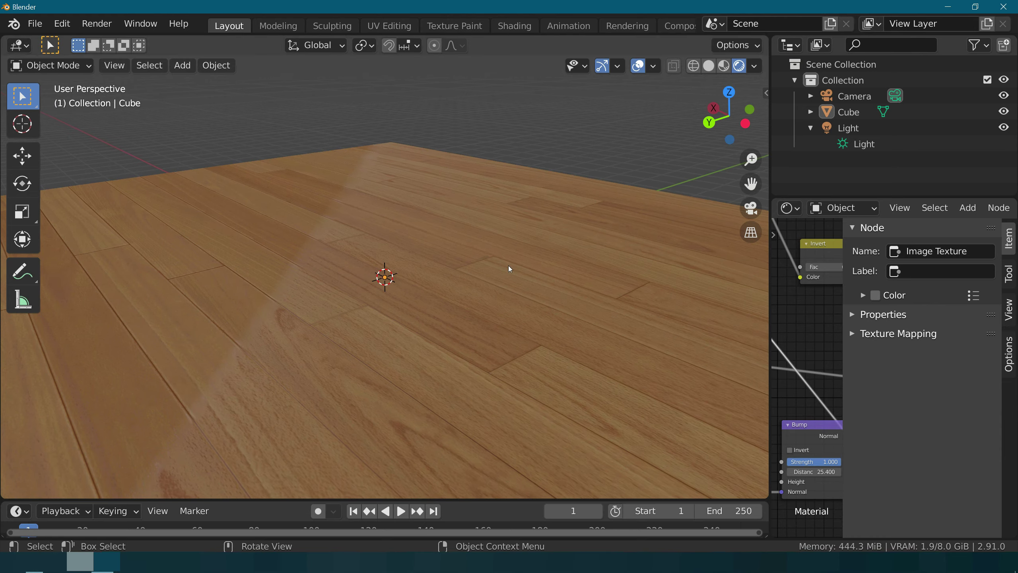
Step: Finish widening the 3D view and preview the wooden floor through the camera
{"action": "mouse_move", "coordinate": [508, 266]}
{"action": "middle_mouse_down"}
{"action": "mouse_move", "coordinate": [231, 277]}
{"action": "mouse_move", "coordinate": [483, 269]}
{"action": "mouse_move", "coordinate": [374, 253]}
{"action": "mouse_move", "coordinate": [407, 265]}
{"action": "middle_mouse_up"}
{"action": "left_click", "coordinate": [338, 287]}
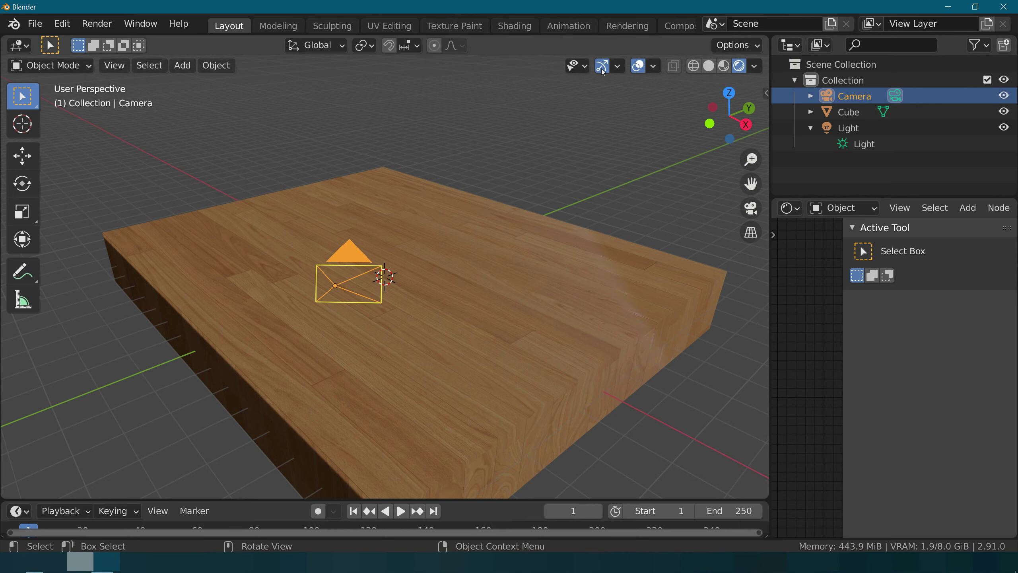
{"action": "left_click", "coordinate": [751, 208]}
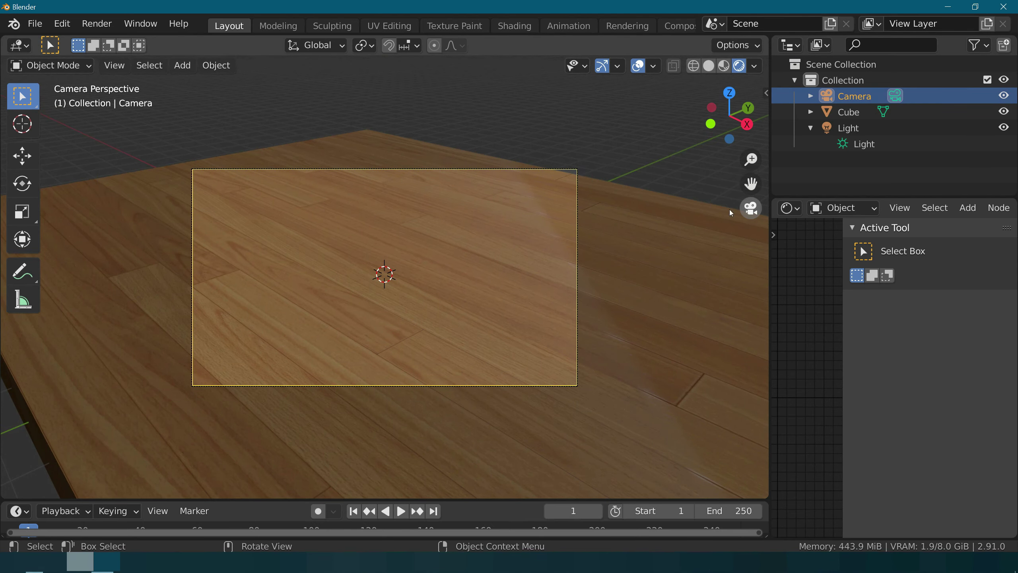
{"action": "middle_click_drag", "start_coordinate": [397, 259], "coordinate": [396, 258]}
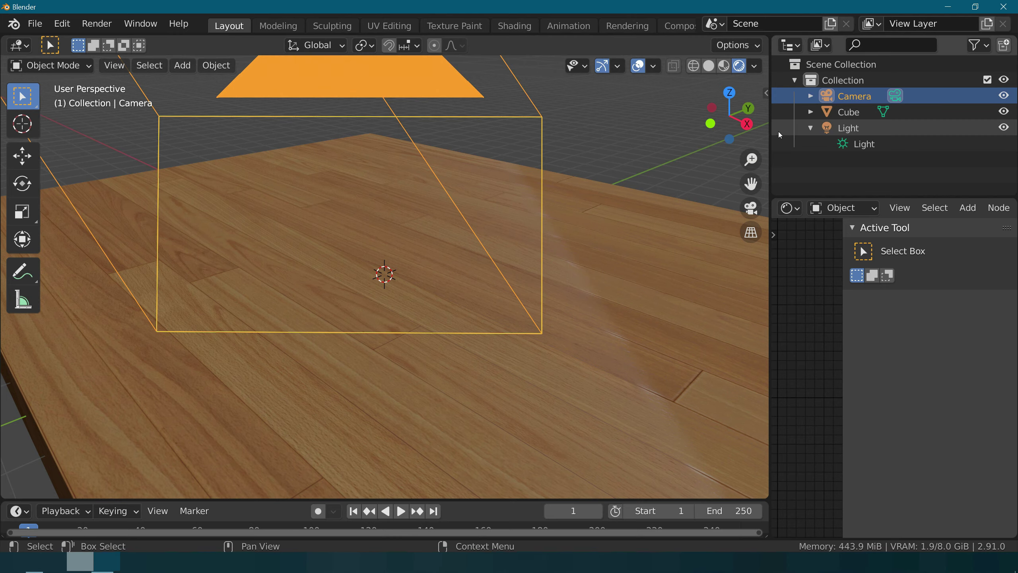
{"action": "left_click", "coordinate": [751, 207]}
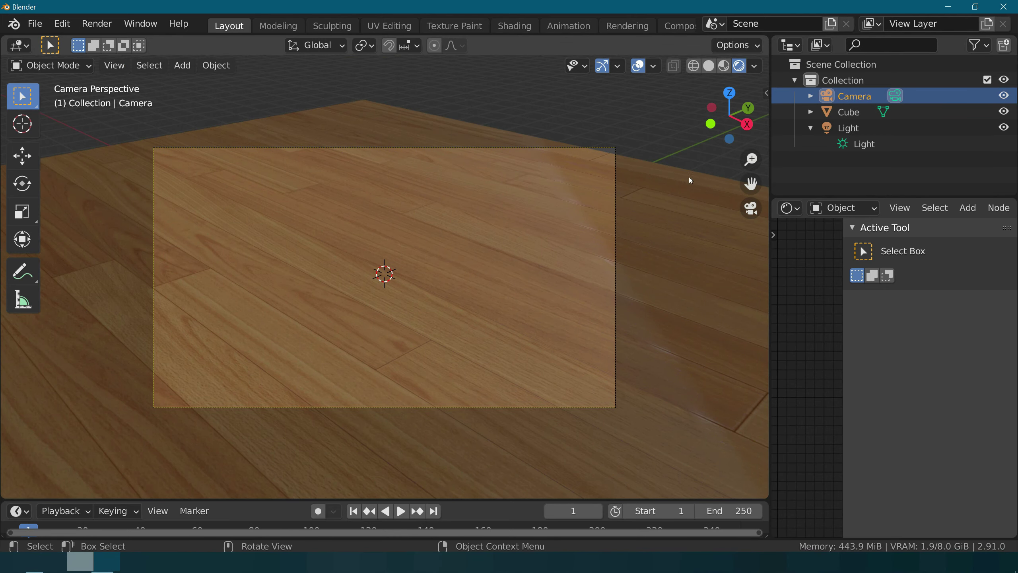
Step: Select the floor slab, orbit around it, then select the camera for adjustment
{"action": "left_click", "coordinate": [393, 295]}
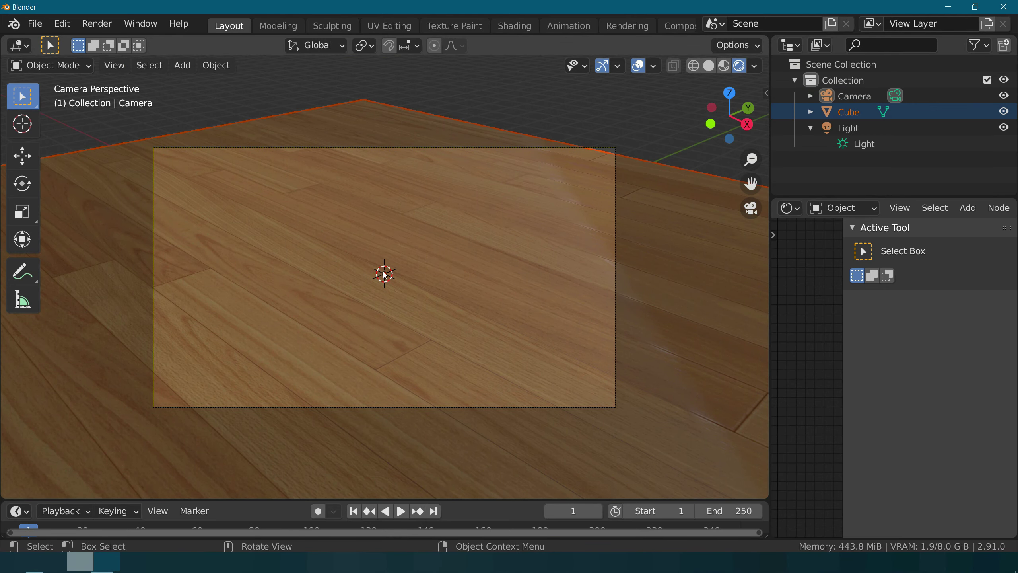
{"action": "mouse_move", "coordinate": [384, 275]}
{"action": "middle_mouse_down"}
{"action": "mouse_move", "coordinate": [371, 312]}
{"action": "mouse_move", "coordinate": [123, 253]}
{"action": "mouse_move", "coordinate": [415, 98]}
{"action": "middle_mouse_up"}
{"action": "left_click", "coordinate": [432, 144]}
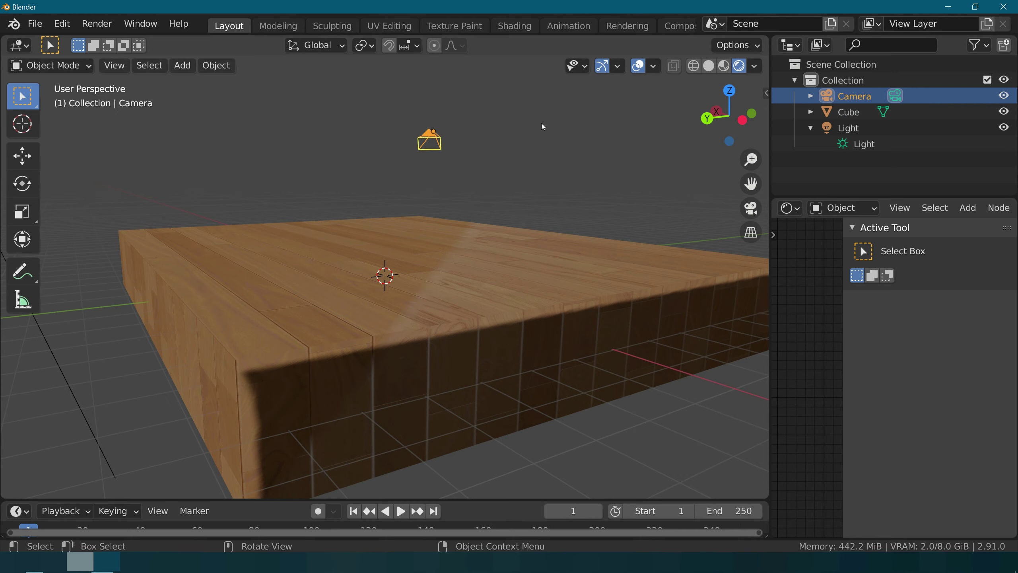
{"action": "left_click", "coordinate": [789, 209]}
Step: Show the camera's Object properties and raise its Location Z to 7.6083 m
{"action": "left_click", "coordinate": [720, 266]}
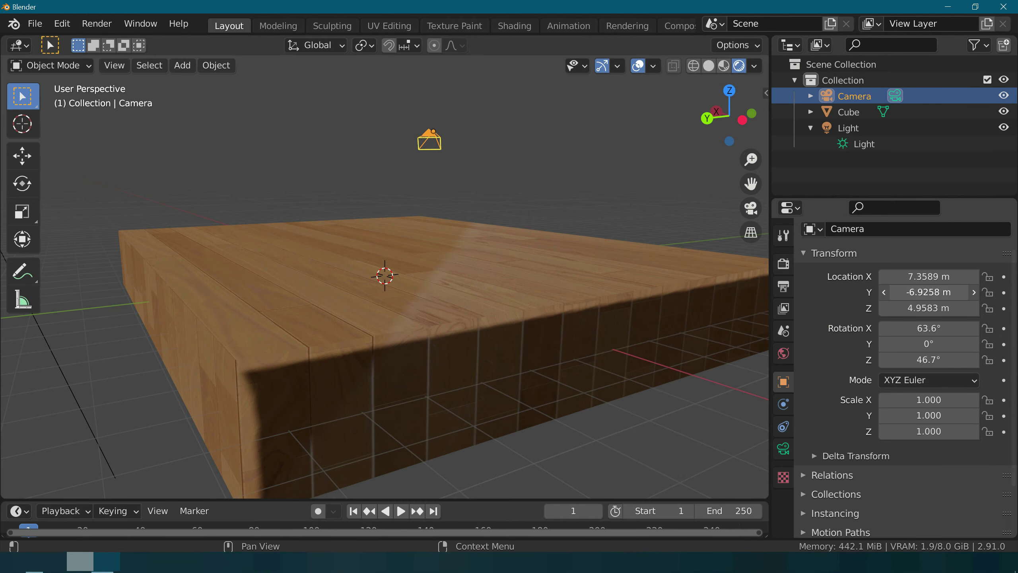
{"action": "mouse_move", "coordinate": [922, 292]}
{"action": "left_mouse_down"}
{"action": "mouse_move", "coordinate": [935, 317]}
{"action": "mouse_move", "coordinate": [922, 308]}
{"action": "left_mouse_up"}
{"action": "scroll", "coordinate": [588, 247], "scroll_direction": "down", "scroll_amount": 2}
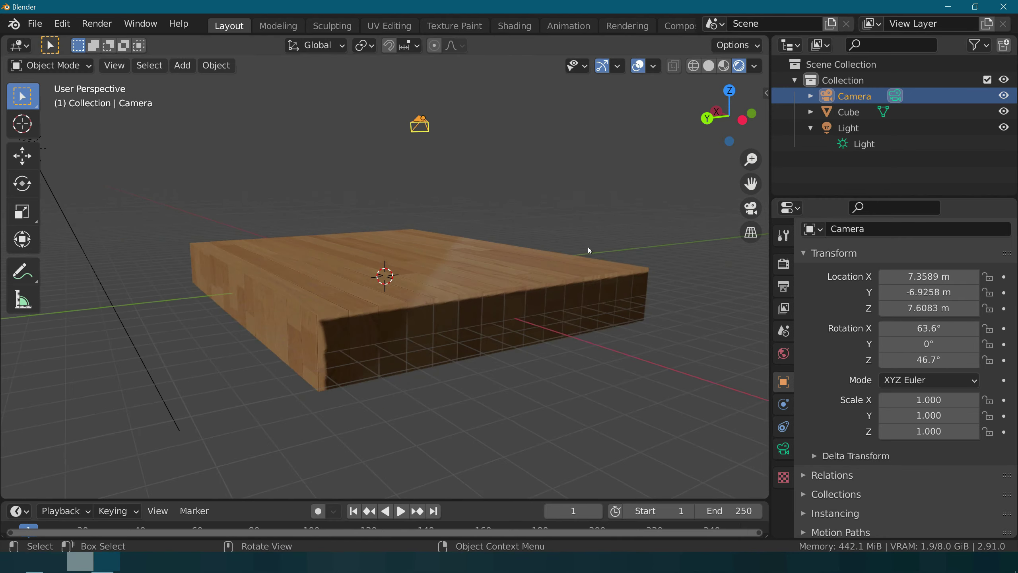
{"action": "mouse_move", "coordinate": [549, 245]}
{"action": "middle_mouse_down"}
{"action": "mouse_move", "coordinate": [454, 274]}
{"action": "mouse_move", "coordinate": [304, 292]}
{"action": "mouse_move", "coordinate": [202, 284]}
{"action": "mouse_move", "coordinate": [217, 288]}
{"action": "middle_mouse_up"}
{"action": "left_click", "coordinate": [381, 225]}
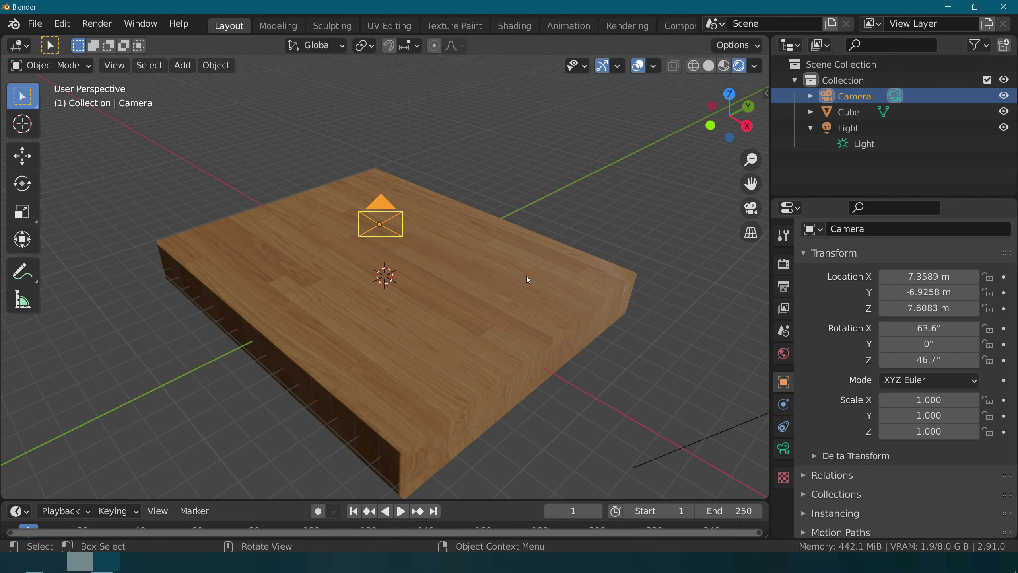
{"action": "left_click", "coordinate": [746, 210]}
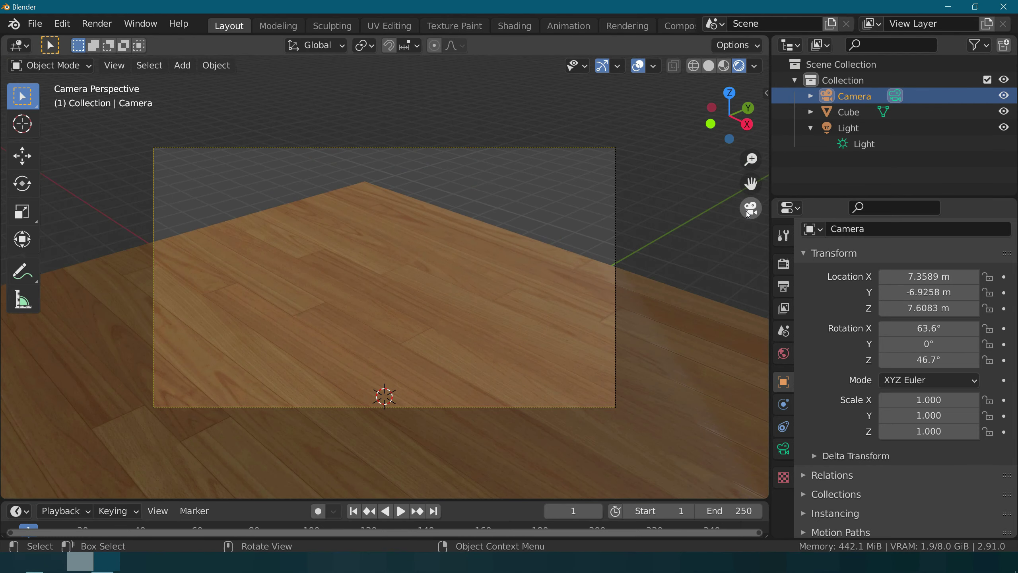
{"action": "mouse_move", "coordinate": [395, 286]}
{"action": "middle_mouse_down"}
{"action": "mouse_move", "coordinate": [399, 264]}
{"action": "mouse_move", "coordinate": [388, 293]}
{"action": "mouse_move", "coordinate": [400, 286]}
{"action": "middle_mouse_up"}
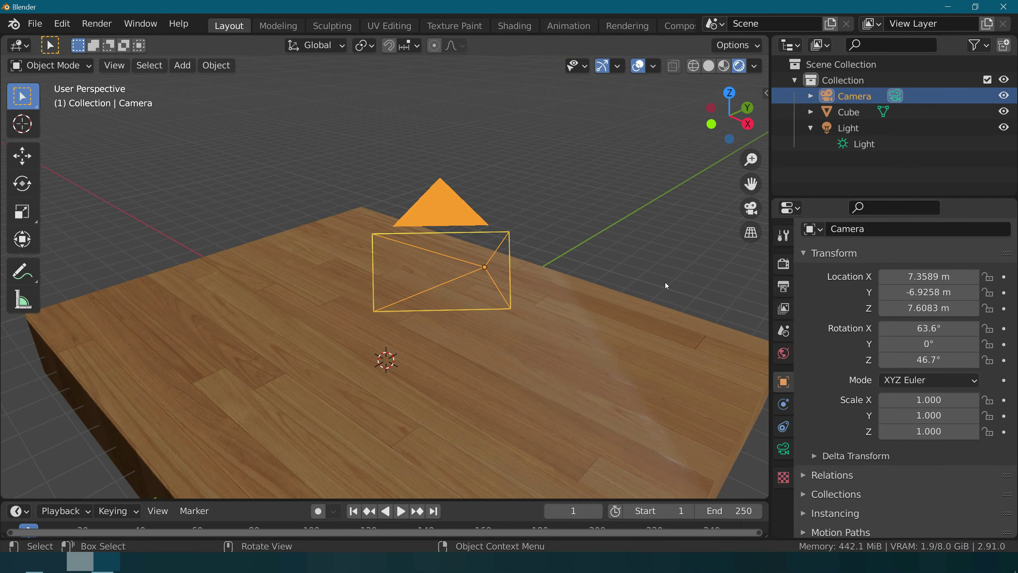
{"action": "scroll", "coordinate": [666, 284], "scroll_direction": "down", "scroll_amount": 5}
Step: Adjust the camera's rotation, settling the X tilt at 45.1° toward the floor
{"action": "mouse_move", "coordinate": [929, 360]}
{"action": "left_mouse_down"}
{"action": "mouse_move", "coordinate": [951, 360]}
{"action": "mouse_move", "coordinate": [962, 328]}
{"action": "left_mouse_up"}
{"action": "key", "text": "ctrl+z"}
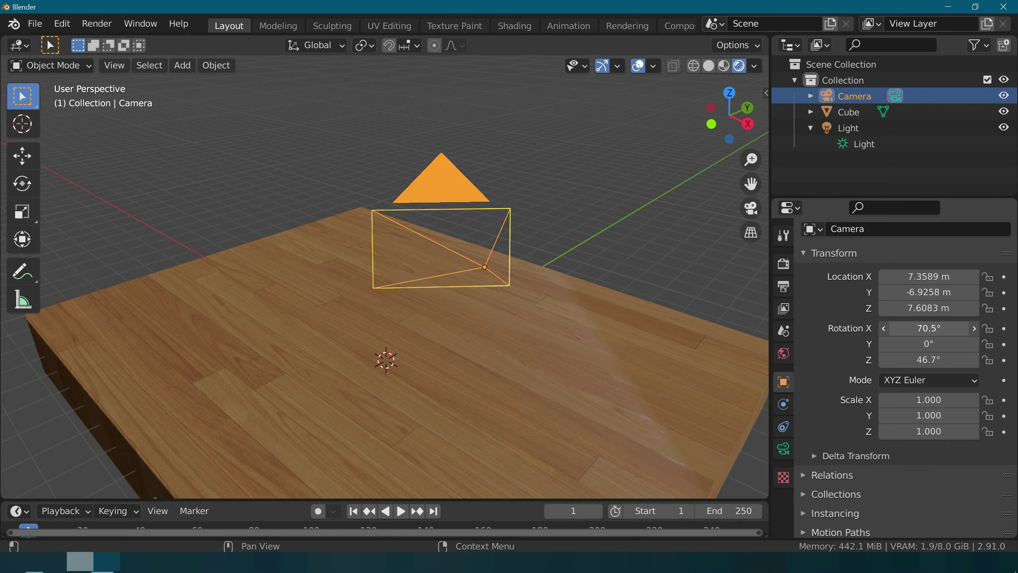
{"action": "mouse_move", "coordinate": [541, 314]}
{"action": "middle_mouse_down"}
{"action": "mouse_move", "coordinate": [638, 316]}
{"action": "mouse_move", "coordinate": [585, 295]}
{"action": "mouse_move", "coordinate": [535, 314]}
{"action": "middle_mouse_up"}
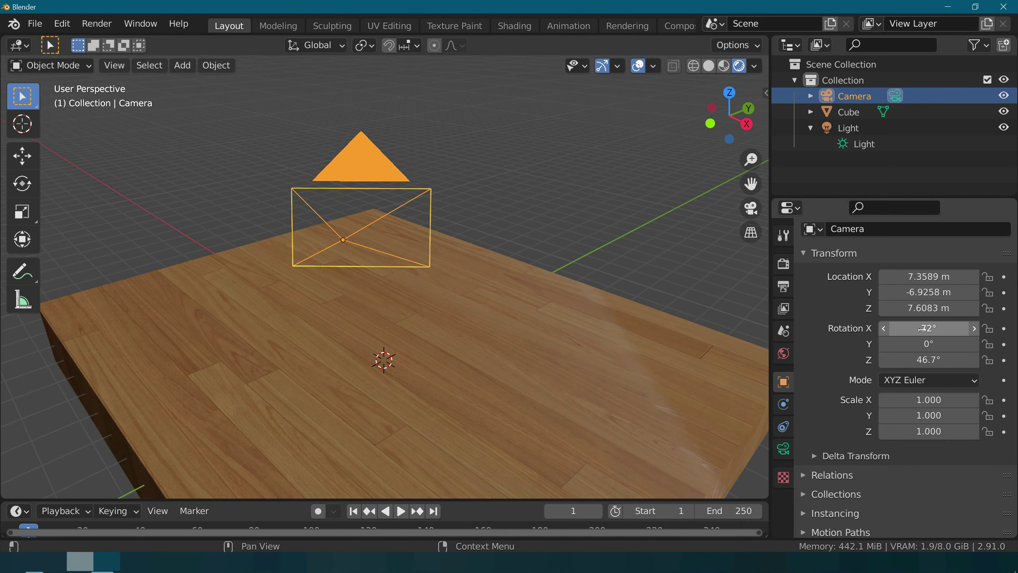
{"action": "left_click_drag", "start_coordinate": [929, 328], "coordinate": [994, 328]}
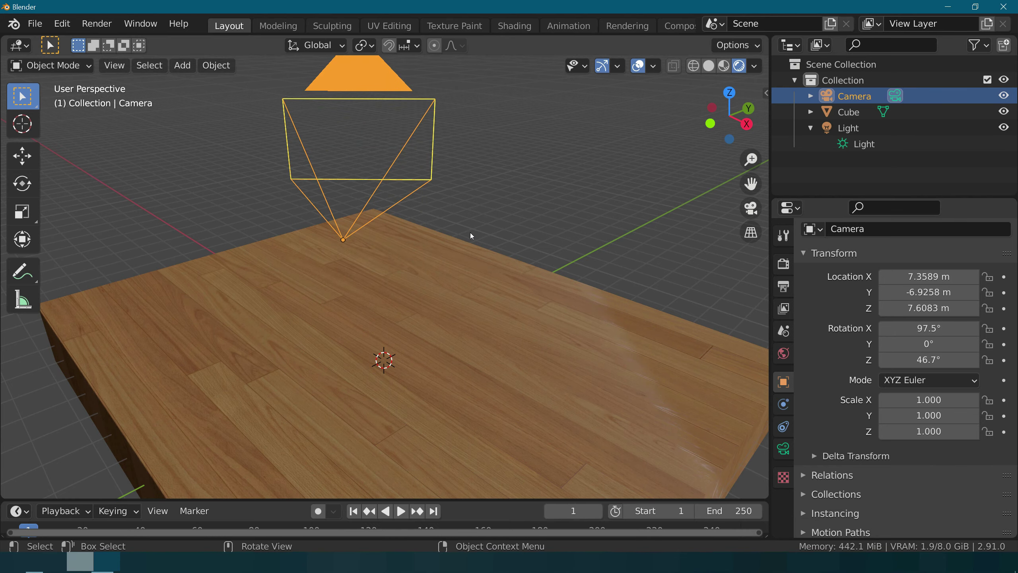
{"action": "mouse_move", "coordinate": [470, 232]}
{"action": "middle_mouse_down"}
{"action": "mouse_move", "coordinate": [459, 271]}
{"action": "mouse_move", "coordinate": [469, 233]}
{"action": "middle_mouse_up"}
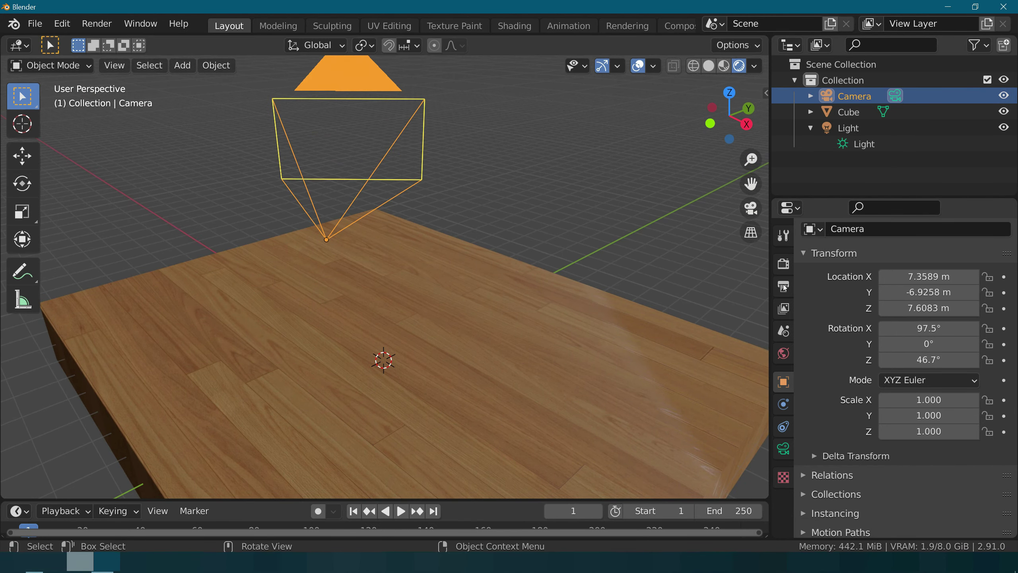
{"action": "left_click_drag", "start_coordinate": [926, 326], "coordinate": [786, 326]}
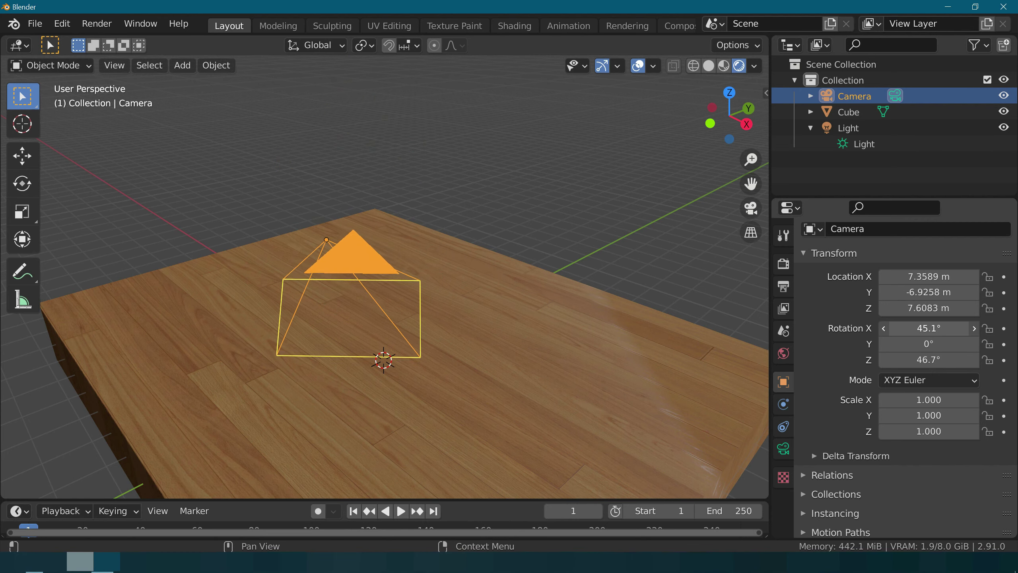
Step: Select the floor slab (scale 7.95 × 6.59 × 1), check it through the camera, then orbit back
{"action": "left_click", "coordinate": [475, 350]}
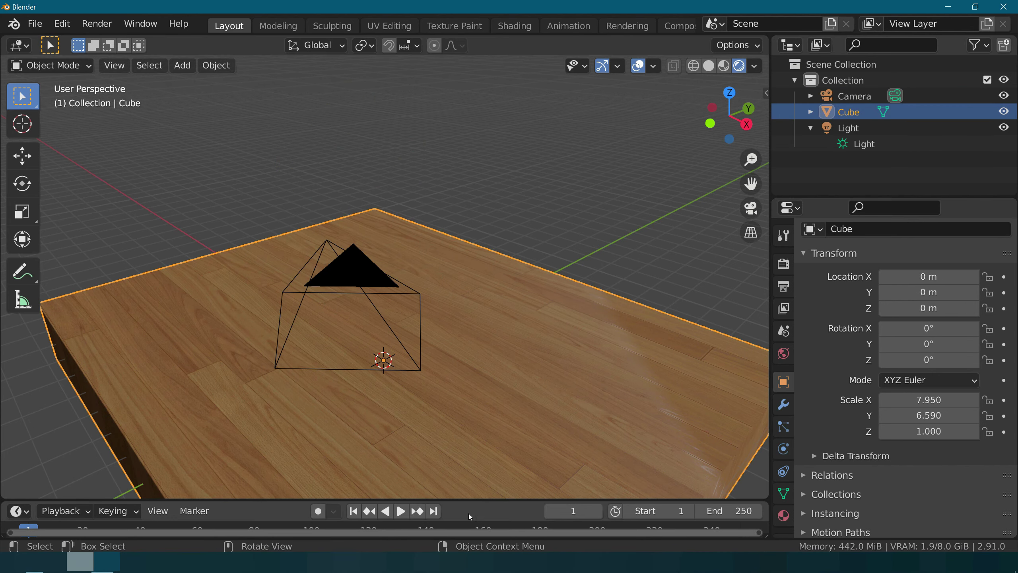
{"action": "left_click", "coordinate": [751, 208]}
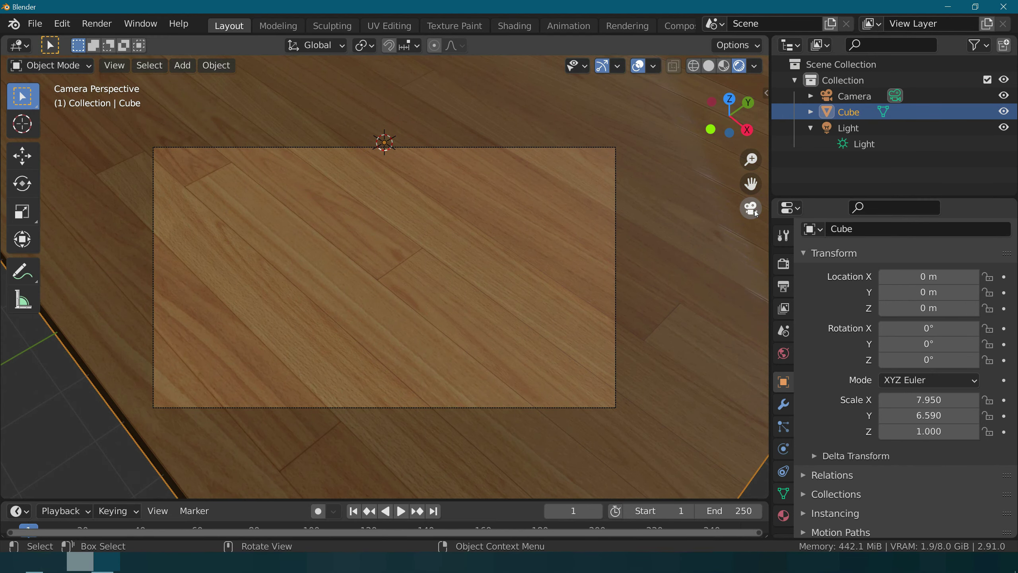
{"action": "scroll", "coordinate": [368, 282], "scroll_direction": "up", "scroll_amount": 2}
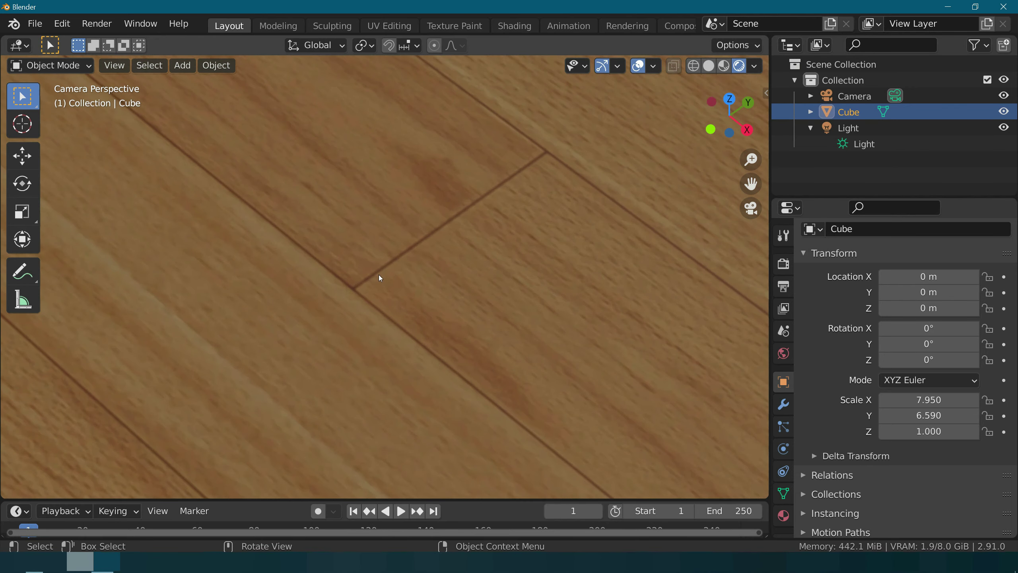
{"action": "scroll", "coordinate": [390, 274], "scroll_direction": "down", "scroll_amount": 2}
{"action": "scroll", "coordinate": [397, 273], "scroll_direction": "down", "scroll_amount": 5}
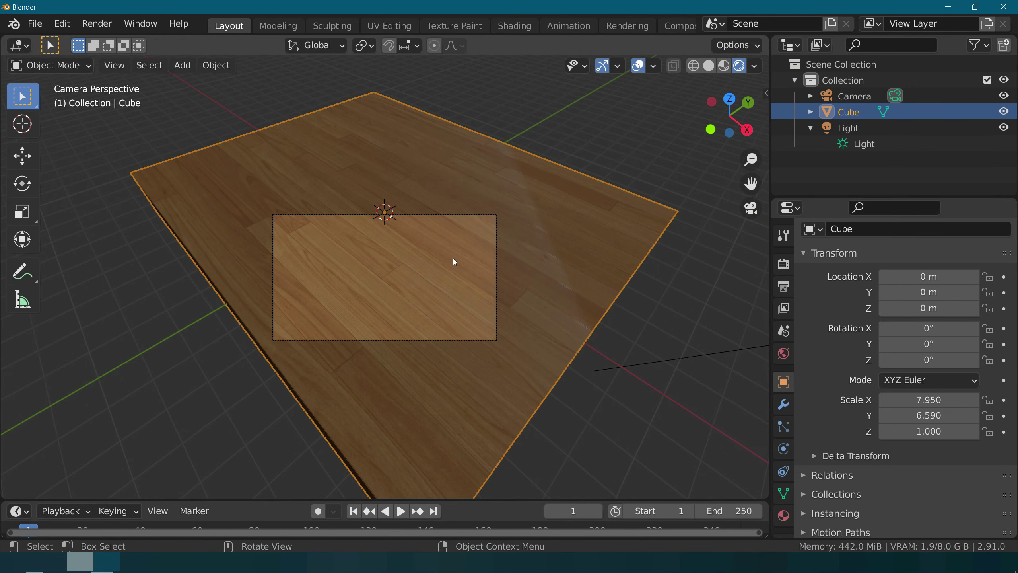
{"action": "scroll", "coordinate": [696, 232], "scroll_direction": "up", "scroll_amount": 2}
{"action": "left_click", "coordinate": [721, 253]}
{"action": "middle_click_drag", "start_coordinate": [749, 227], "coordinate": [381, 225]}
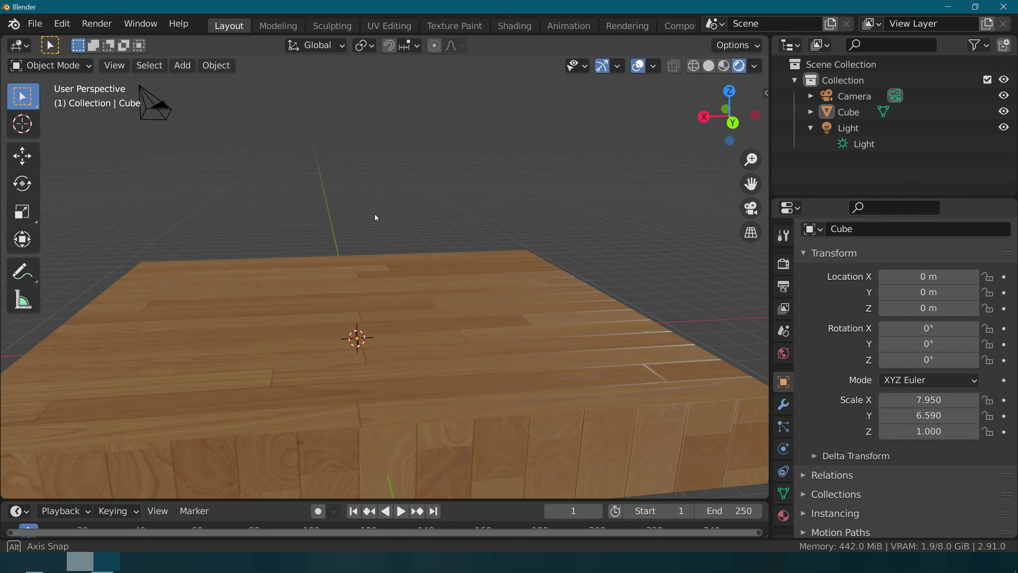
{"action": "mouse_move", "coordinate": [381, 225]}
{"action": "middle_mouse_down"}
{"action": "mouse_move", "coordinate": [438, 207]}
{"action": "mouse_move", "coordinate": [421, 232]}
{"action": "middle_mouse_up"}
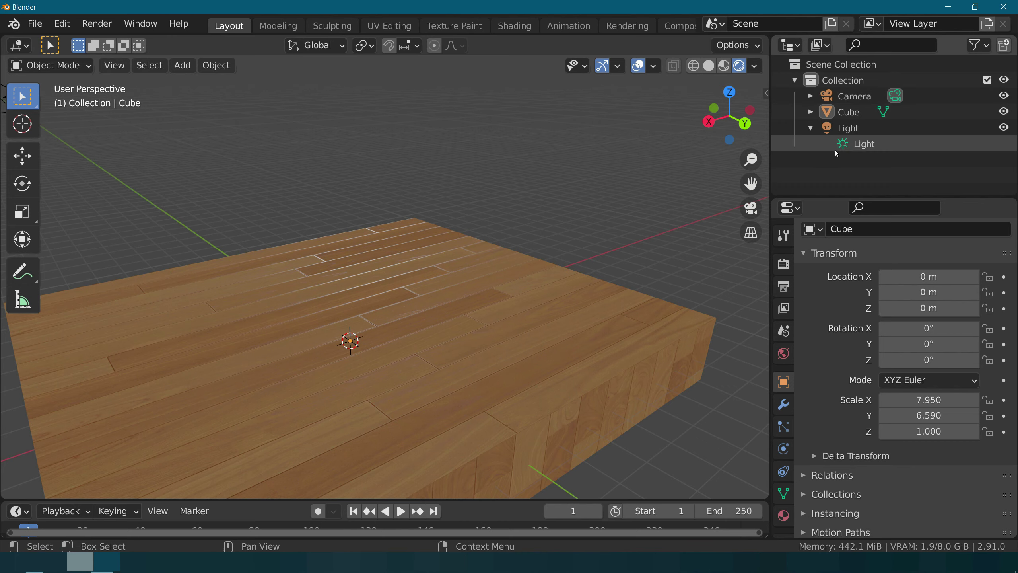
Step: Raise the sun light's strength from 1.230 to 1.830, then reselect the floor and bring up the maps folder
{"action": "left_click", "coordinate": [838, 129]}
{"action": "left_click", "coordinate": [783, 449]}
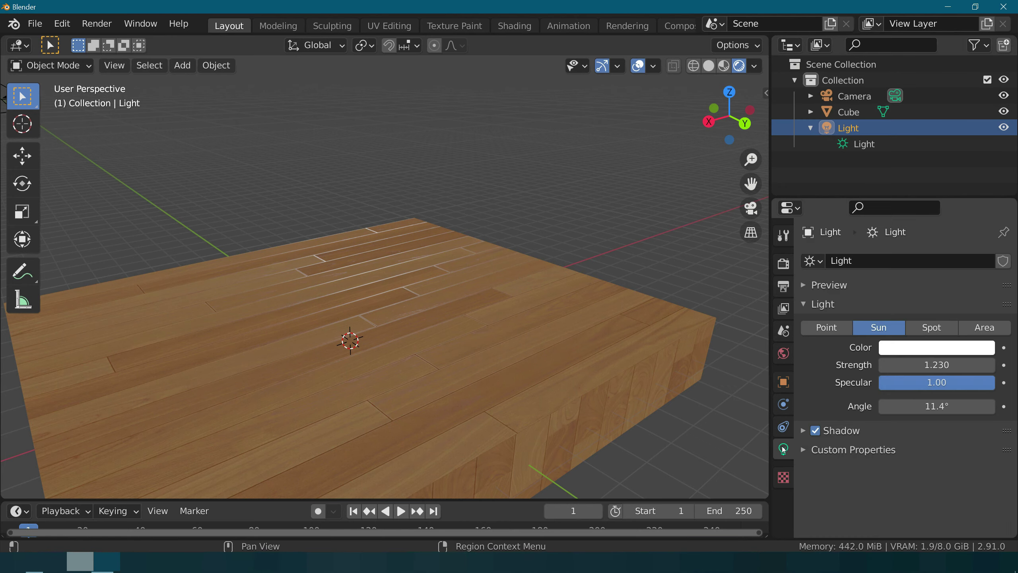
{"action": "mouse_move", "coordinate": [931, 365]}
{"action": "left_mouse_down"}
{"action": "mouse_move", "coordinate": [963, 365]}
{"action": "mouse_move", "coordinate": [930, 364]}
{"action": "left_mouse_up"}
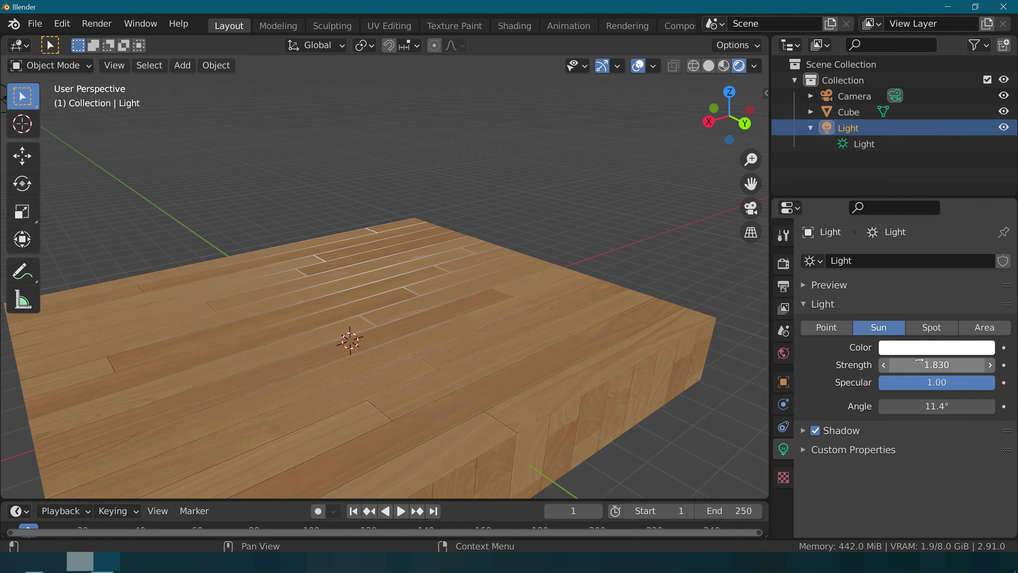
{"action": "left_click", "coordinate": [364, 292]}
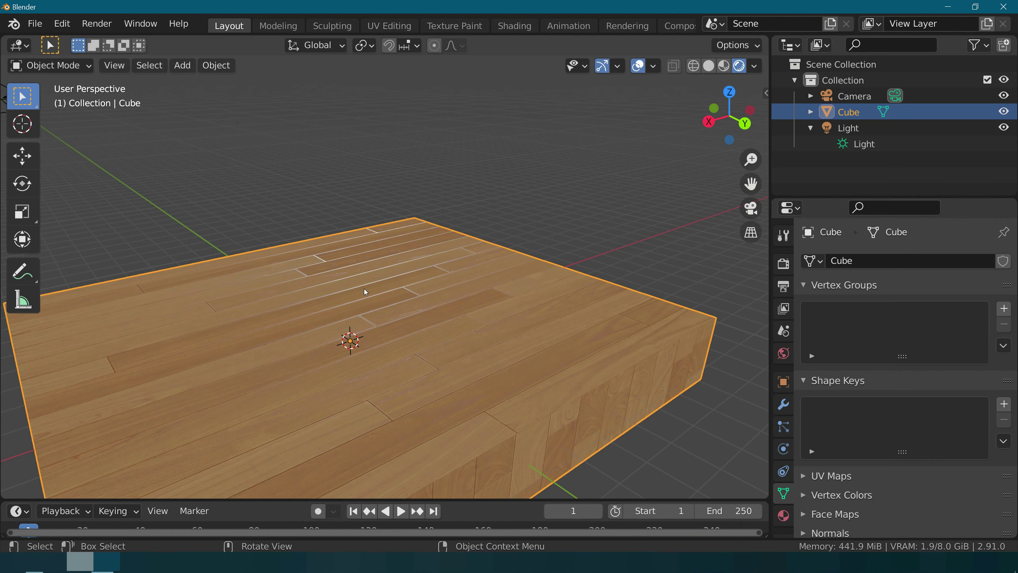
{"action": "left_click", "coordinate": [27, 562]}
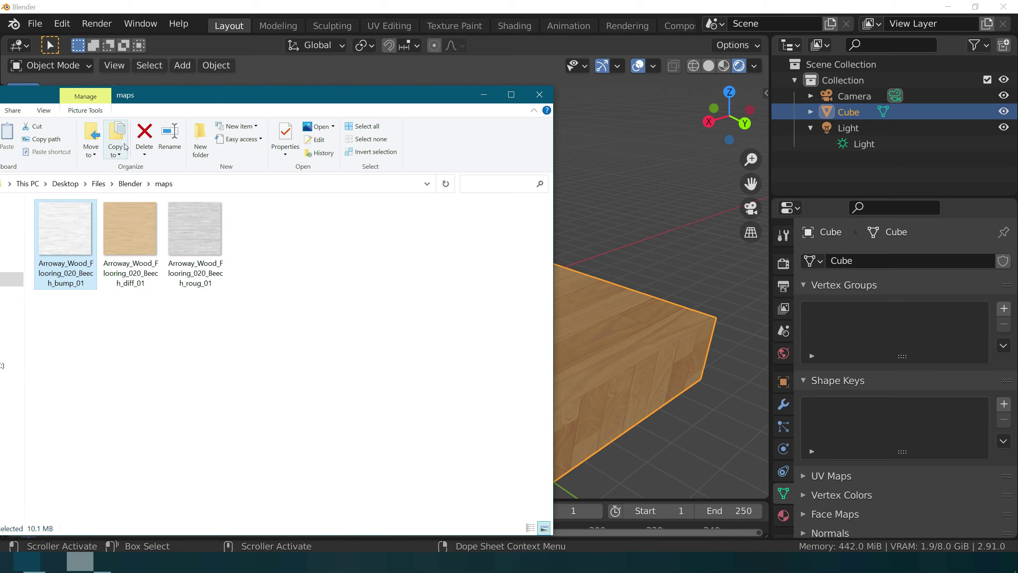
Step: Go to Downloads > renders in File Explorer and drag the Arroway wood flooring image toward Blender
{"action": "mouse_move", "coordinate": [202, 100]}
{"action": "left_mouse_down"}
{"action": "mouse_move", "coordinate": [434, 85]}
{"action": "mouse_move", "coordinate": [304, 56]}
{"action": "mouse_move", "coordinate": [284, 67]}
{"action": "left_mouse_up"}
{"action": "left_click", "coordinate": [209, 290]}
{"action": "double_click", "coordinate": [299, 211]}
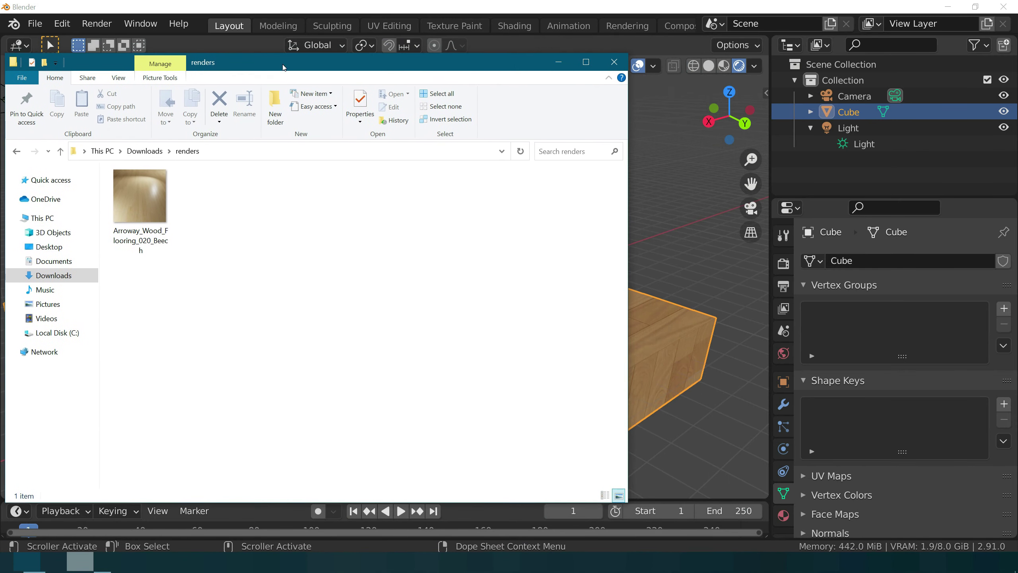
{"action": "left_click_drag", "start_coordinate": [140, 197], "coordinate": [662, 276]}
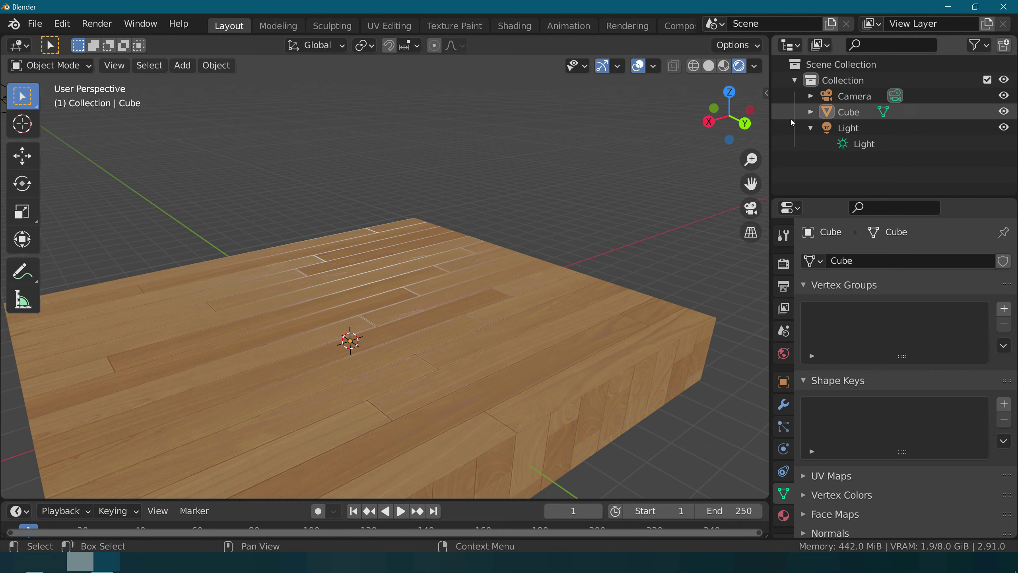
Step: Switch the lower-right area to a widened Shader Editor framing the image texture and Gamma nodes
{"action": "scroll", "coordinate": [775, 465], "scroll_direction": "down", "scroll_amount": 2}
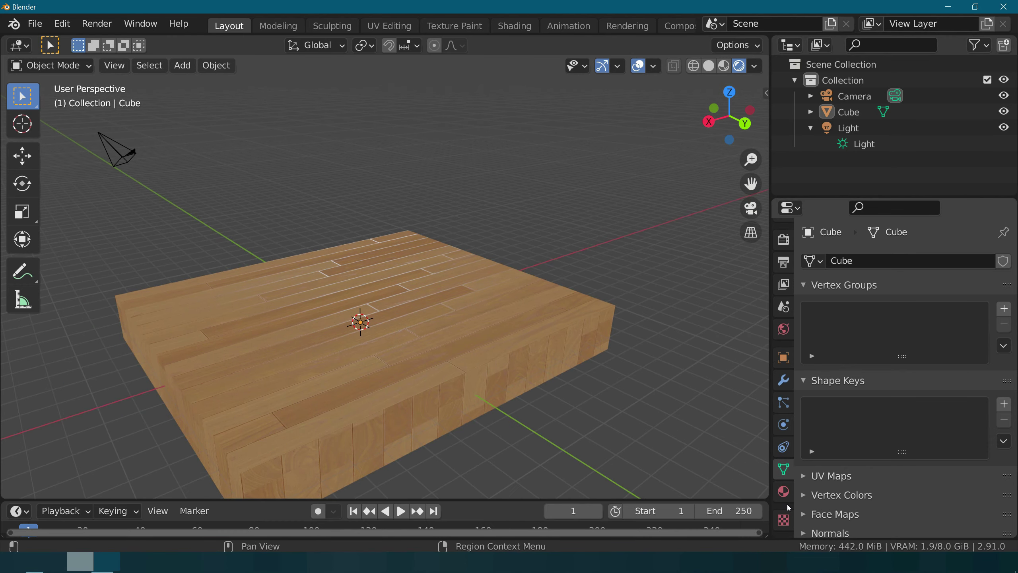
{"action": "left_click", "coordinate": [783, 521]}
{"action": "left_click", "coordinate": [790, 208]}
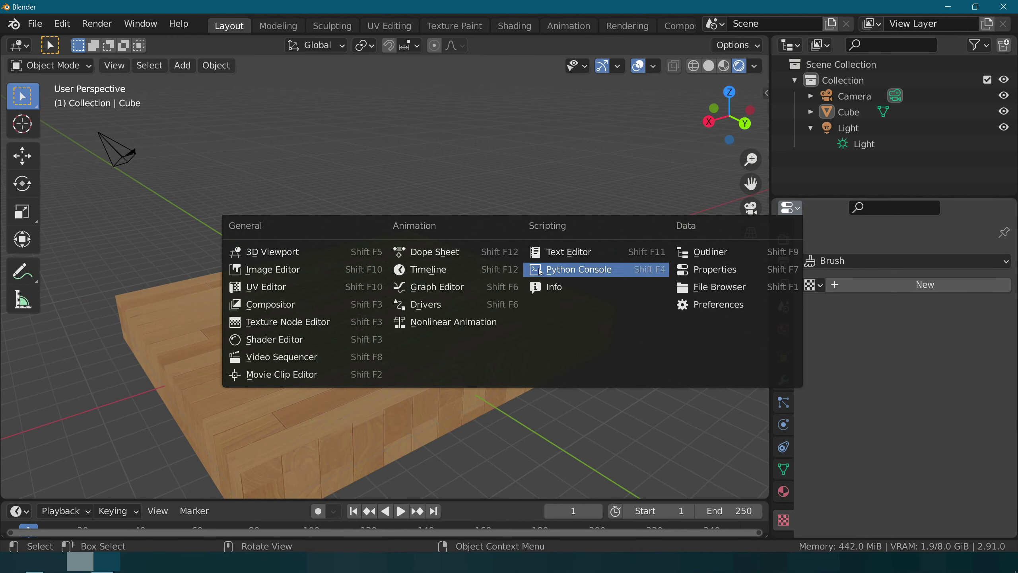
{"action": "left_click", "coordinate": [276, 339]}
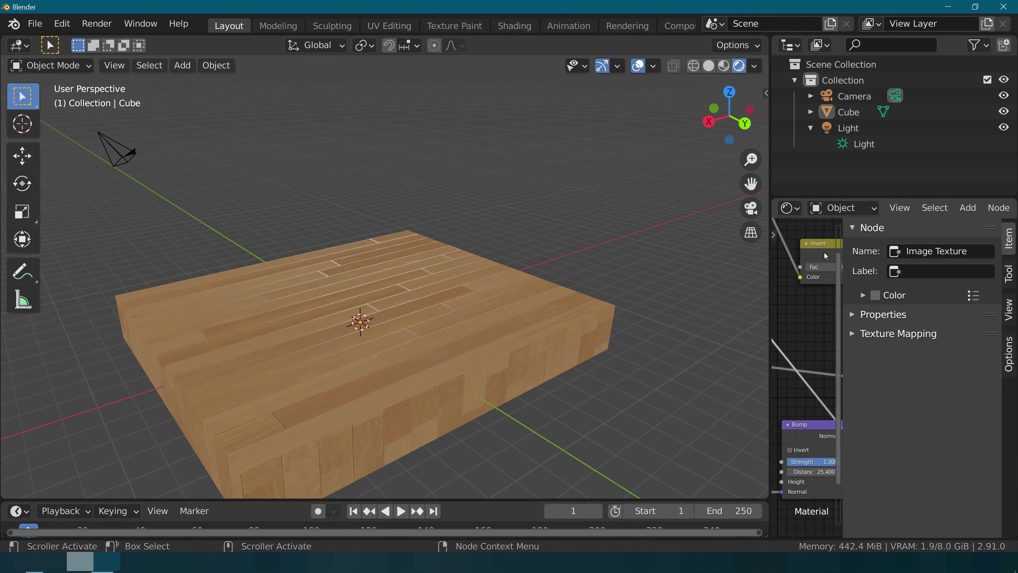
{"action": "left_click_drag", "start_coordinate": [769, 318], "coordinate": [550, 308]}
{"action": "scroll", "coordinate": [261, 310], "scroll_direction": "up", "scroll_amount": 5}
{"action": "middle_click_drag", "start_coordinate": [261, 309], "coordinate": [301, 305]}
{"action": "scroll", "coordinate": [682, 361], "scroll_direction": "up", "scroll_amount": 1}
{"action": "middle_click_drag", "start_coordinate": [644, 328], "coordinate": [774, 201]}
Step: Add the Beech wood image as a texture node and connect its Color to the Gamma node
{"action": "scroll", "coordinate": [661, 298], "scroll_direction": "up", "scroll_amount": 5, "text": "shift"}
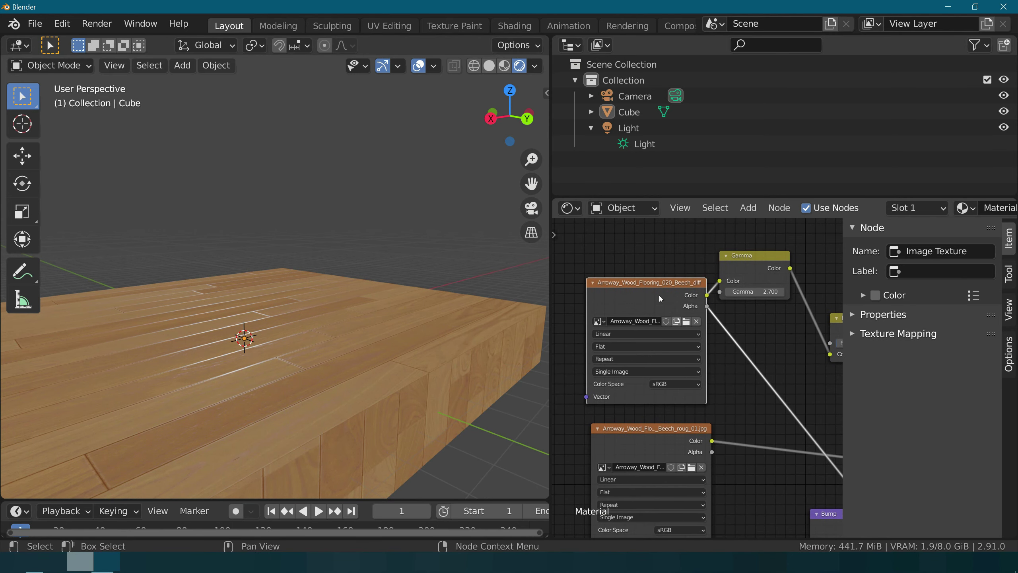
{"action": "middle_click_drag", "start_coordinate": [660, 298], "coordinate": [742, 401]}
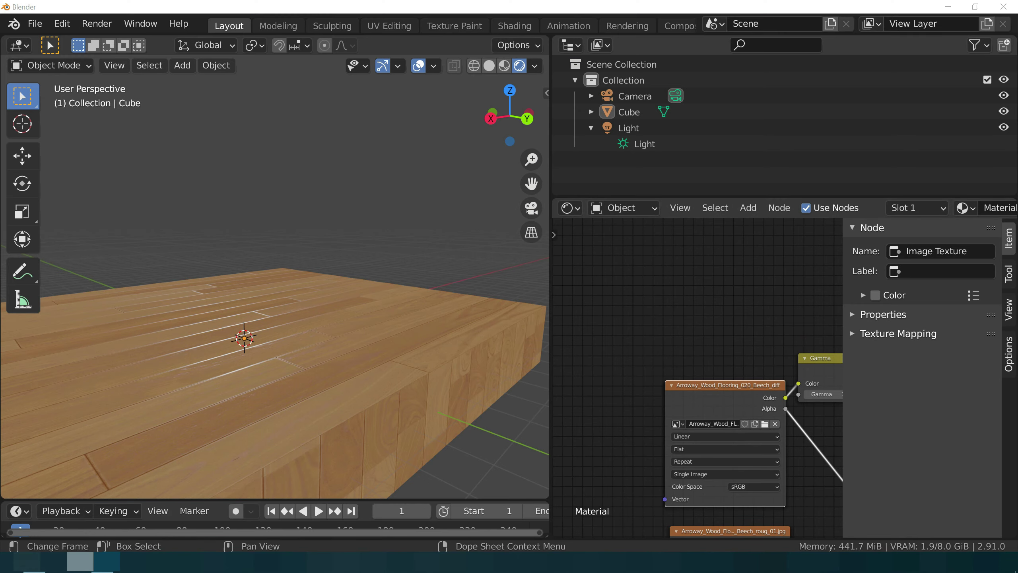
{"action": "key", "text": "alt+Tab"}
{"action": "left_click_drag", "start_coordinate": [686, 287], "coordinate": [666, 247]}
{"action": "left_click", "coordinate": [721, 284]}
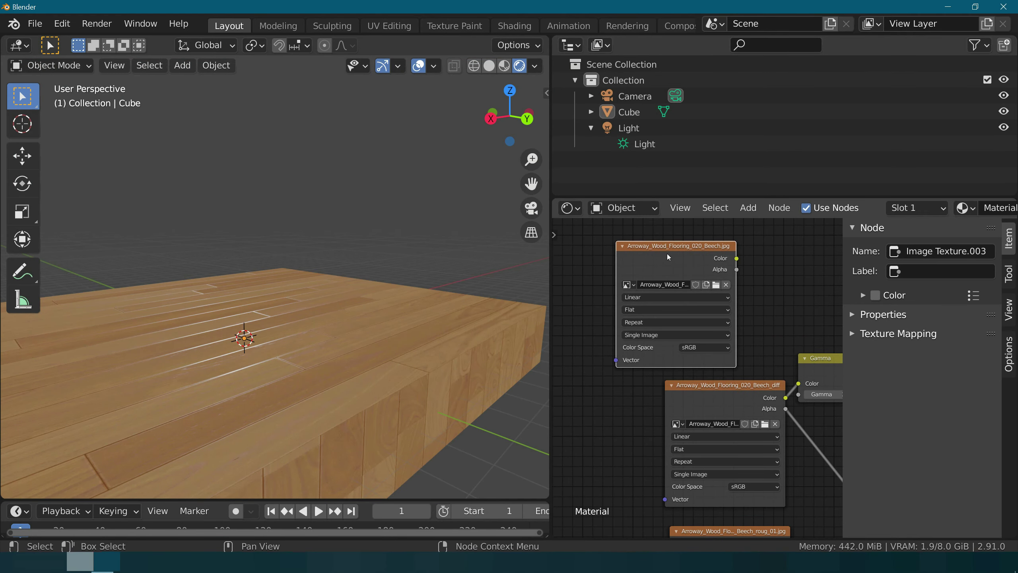
{"action": "middle_click_drag", "start_coordinate": [733, 268], "coordinate": [596, 265]}
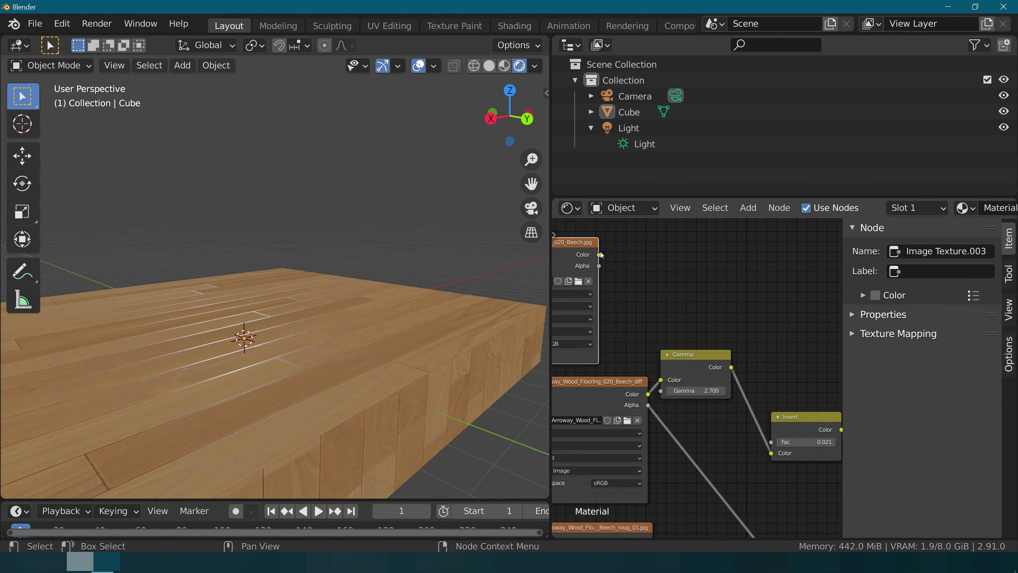
{"action": "mouse_move", "coordinate": [600, 254]}
{"action": "left_mouse_down"}
{"action": "mouse_move", "coordinate": [677, 396]}
{"action": "mouse_move", "coordinate": [663, 380]}
{"action": "left_mouse_up"}
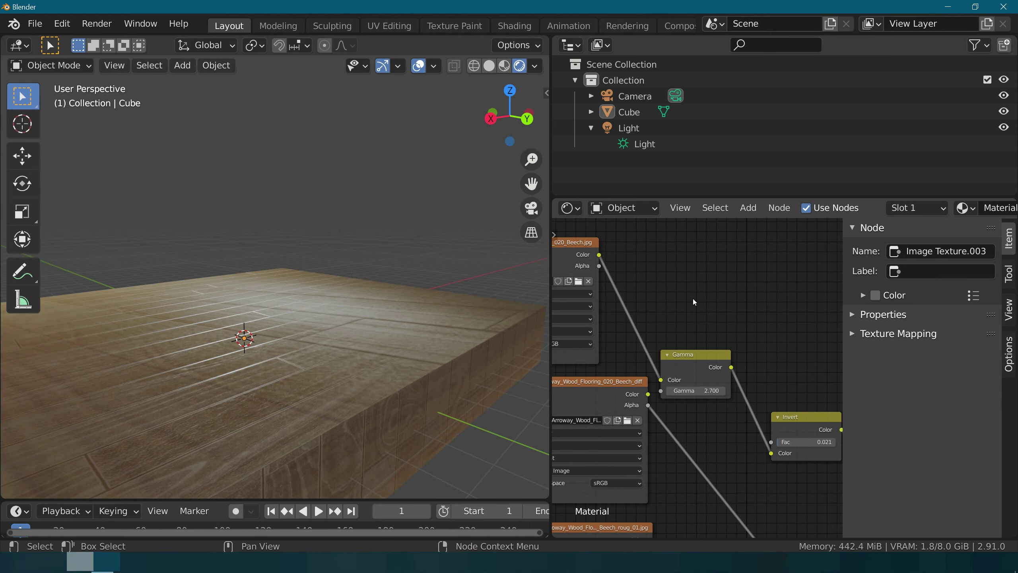
Step: Lower Gamma to 1.500 to lighten the floor and adjust the Invert factor
{"action": "scroll", "coordinate": [695, 379], "scroll_direction": "down", "scroll_amount": 1}
{"action": "middle_click_drag", "start_coordinate": [341, 393], "coordinate": [343, 415]}
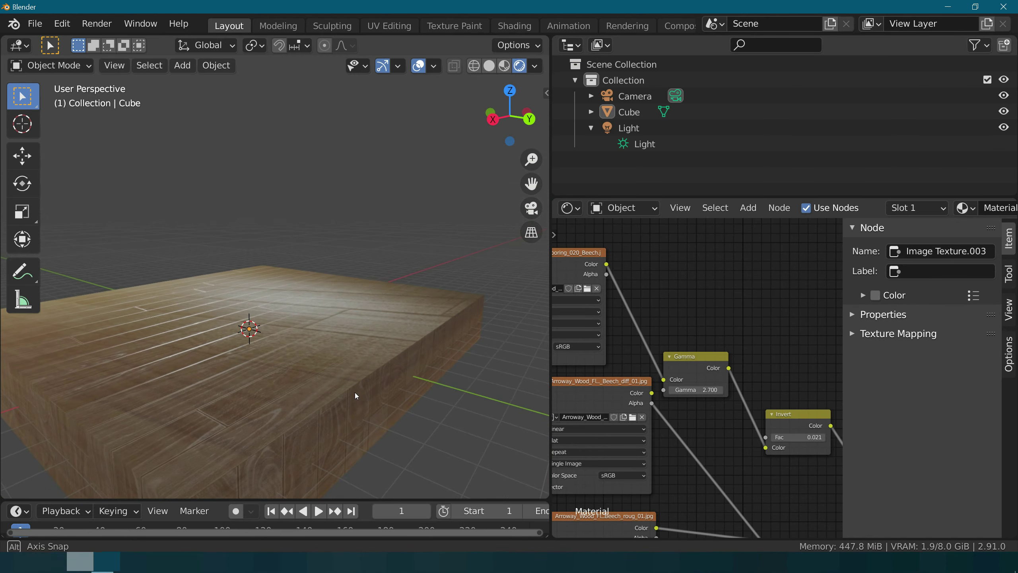
{"action": "middle_click_drag", "start_coordinate": [343, 416], "coordinate": [354, 392]}
{"action": "scroll", "coordinate": [697, 287], "scroll_direction": "up", "scroll_amount": 1}
{"action": "scroll", "coordinate": [697, 287], "scroll_direction": "down", "scroll_amount": 2}
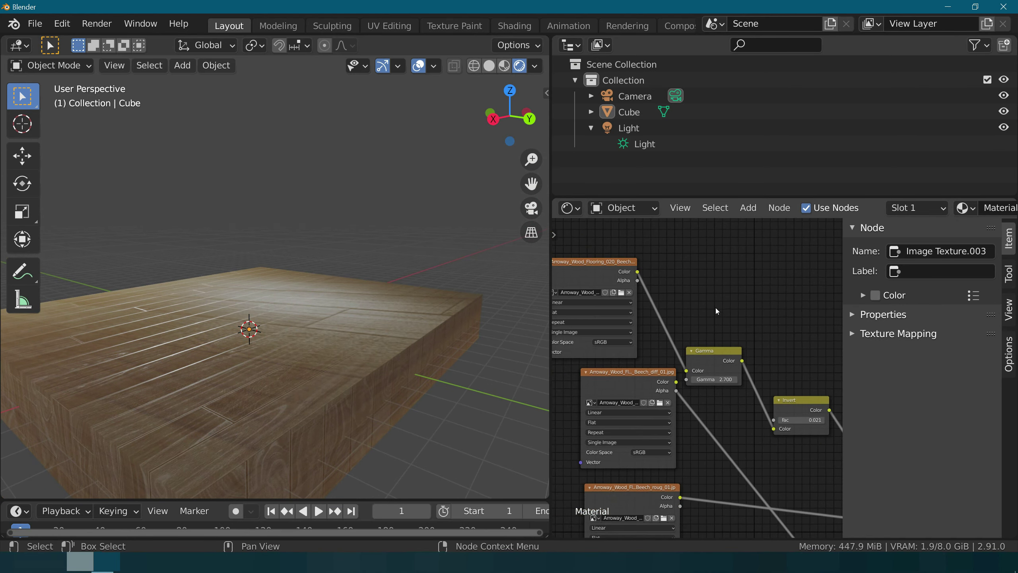
{"action": "mouse_move", "coordinate": [717, 381]}
{"action": "left_mouse_down"}
{"action": "mouse_move", "coordinate": [700, 381]}
{"action": "mouse_move", "coordinate": [717, 381]}
{"action": "left_mouse_up"}
{"action": "left_click_drag", "start_coordinate": [792, 421], "coordinate": [800, 421]}
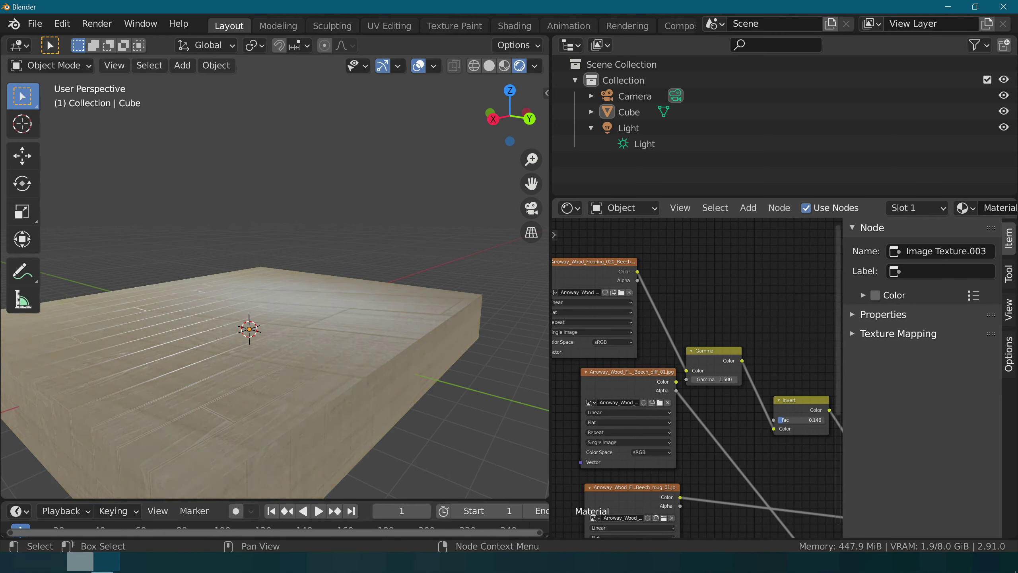
{"action": "scroll", "coordinate": [725, 303], "scroll_direction": "down", "scroll_amount": 5, "text": "shift"}
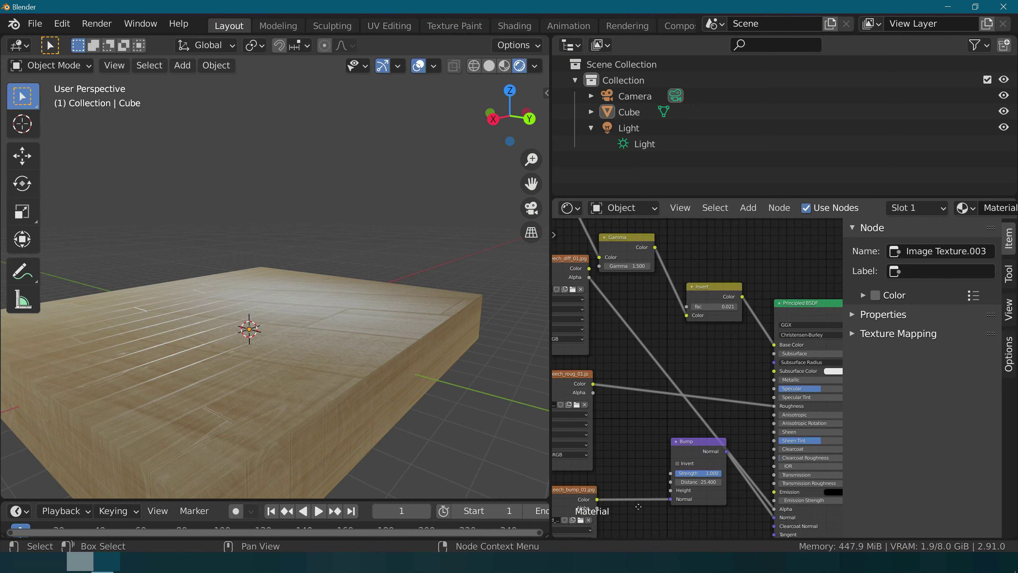
{"action": "scroll", "coordinate": [579, 495], "scroll_direction": "right", "scroll_amount": 3, "text": "ctrl"}
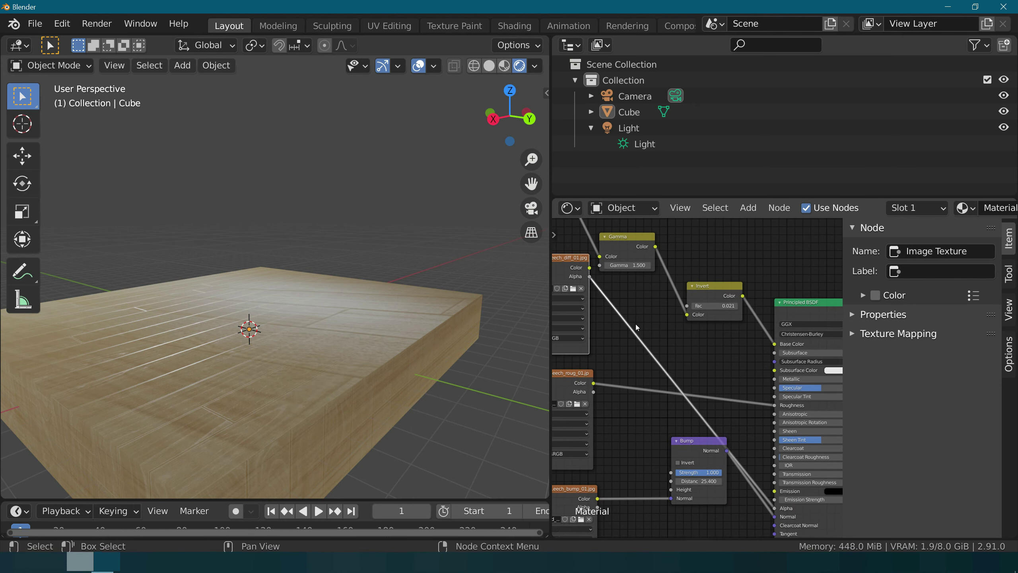
{"action": "middle_click_drag", "start_coordinate": [637, 327], "coordinate": [716, 414]}
Step: Connect the wood texture's Alpha output to the Principled BSDF Alpha input
{"action": "left_click_drag", "start_coordinate": [628, 255], "coordinate": [652, 277]}
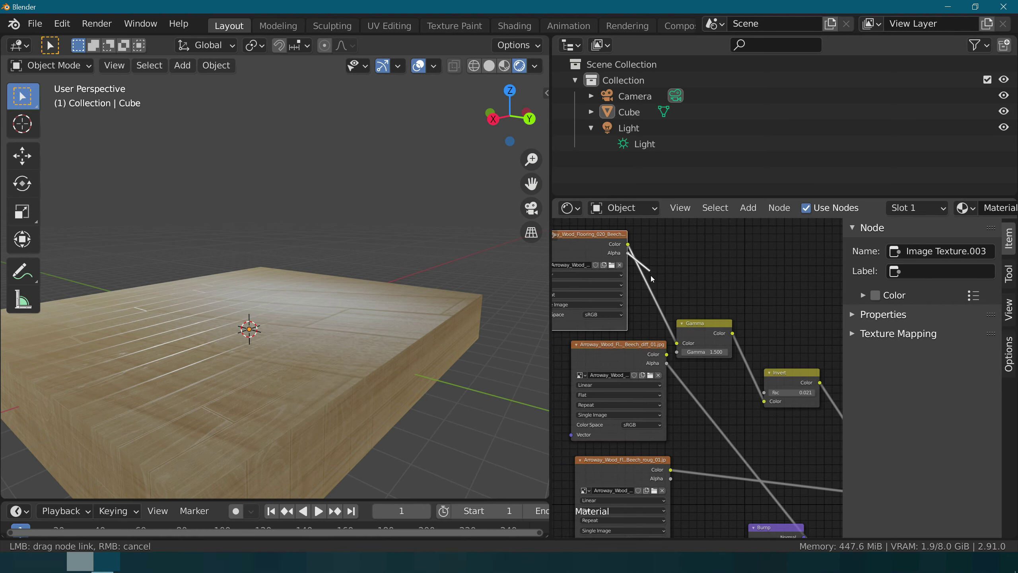
{"action": "left_click_drag", "start_coordinate": [716, 425], "coordinate": [717, 425]}
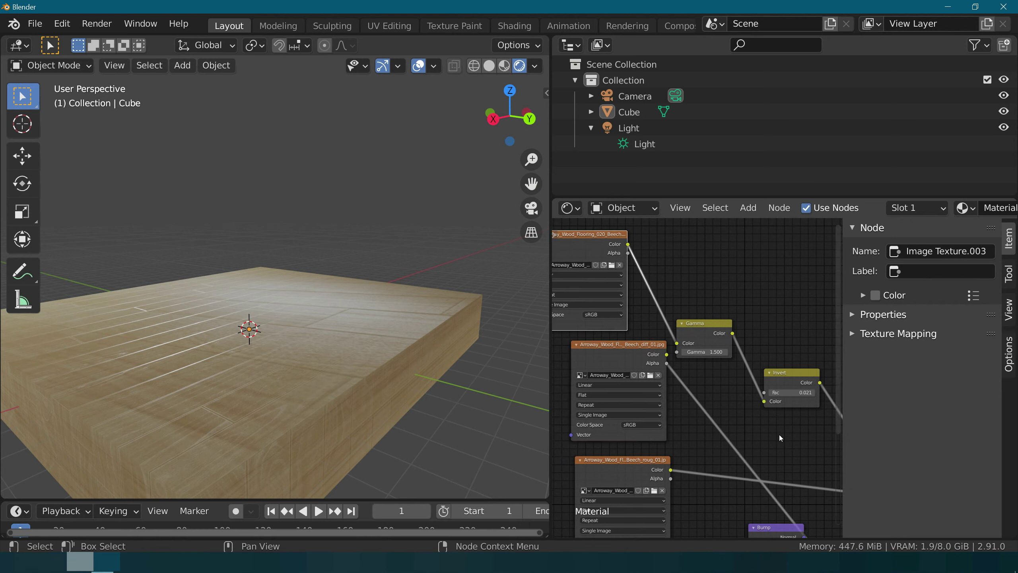
{"action": "scroll", "coordinate": [686, 350], "scroll_direction": "down", "scroll_amount": 3}
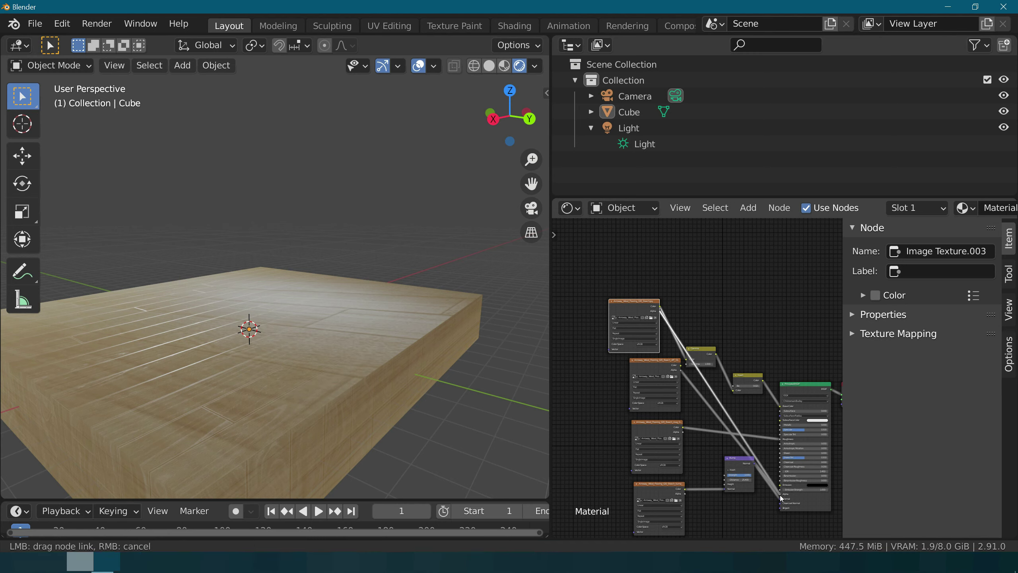
{"action": "left_click_drag", "start_coordinate": [781, 499], "coordinate": [781, 498]}
{"action": "scroll", "coordinate": [696, 377], "scroll_direction": "up", "scroll_amount": 1}
{"action": "scroll", "coordinate": [226, 366], "scroll_direction": "up", "scroll_amount": 2}
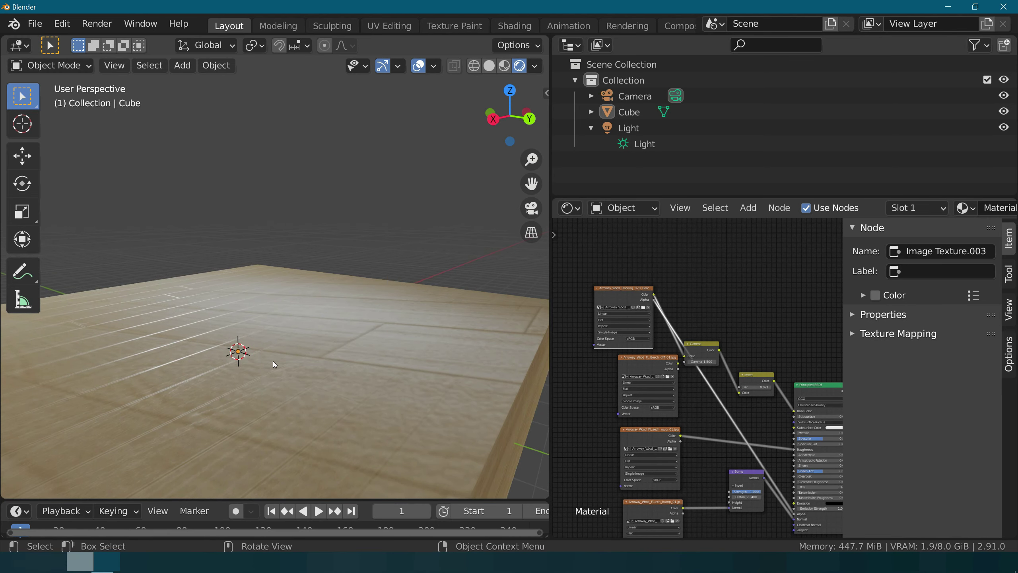
{"action": "scroll", "coordinate": [356, 401], "scroll_direction": "down", "scroll_amount": 3}
{"action": "scroll", "coordinate": [716, 284], "scroll_direction": "up", "scroll_amount": 1}
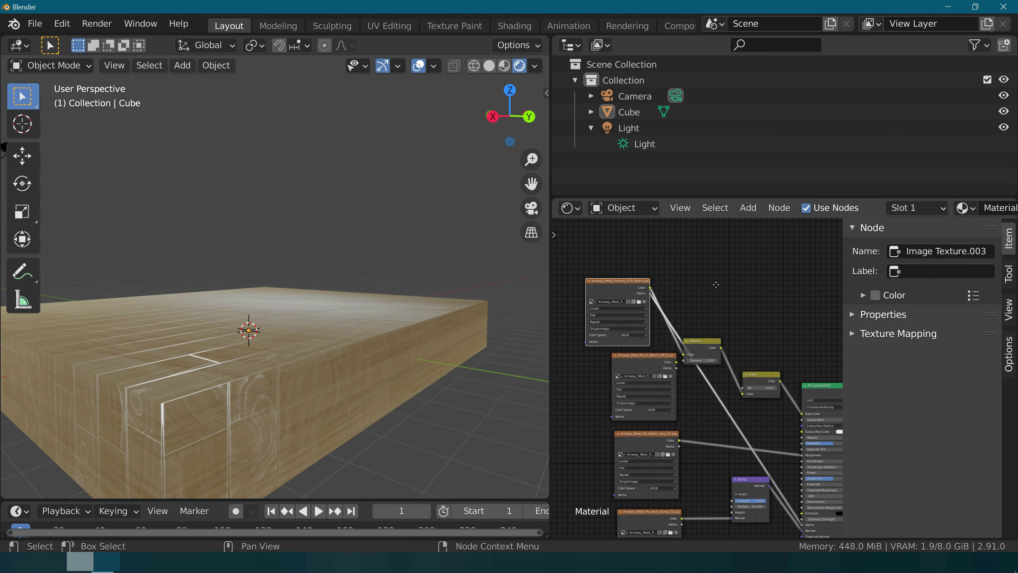
{"action": "middle_click_drag", "start_coordinate": [716, 284], "coordinate": [676, 241]}
{"action": "scroll", "coordinate": [629, 300], "scroll_direction": "up", "scroll_amount": 1}
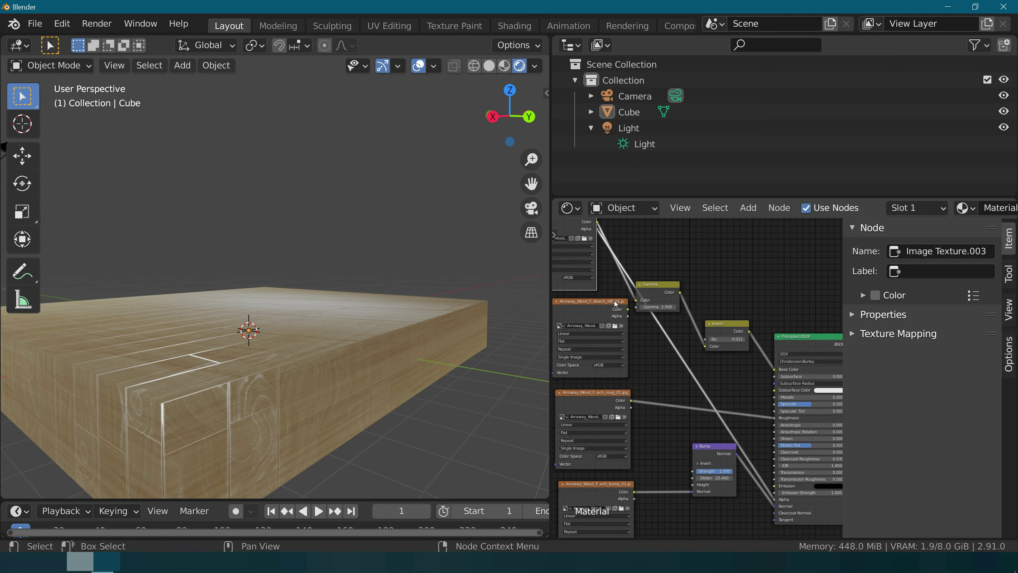
Step: Plug the Beech diffuse texture into Subsurface Color and check the grainier wood
{"action": "left_click_drag", "start_coordinate": [616, 304], "coordinate": [611, 309]}
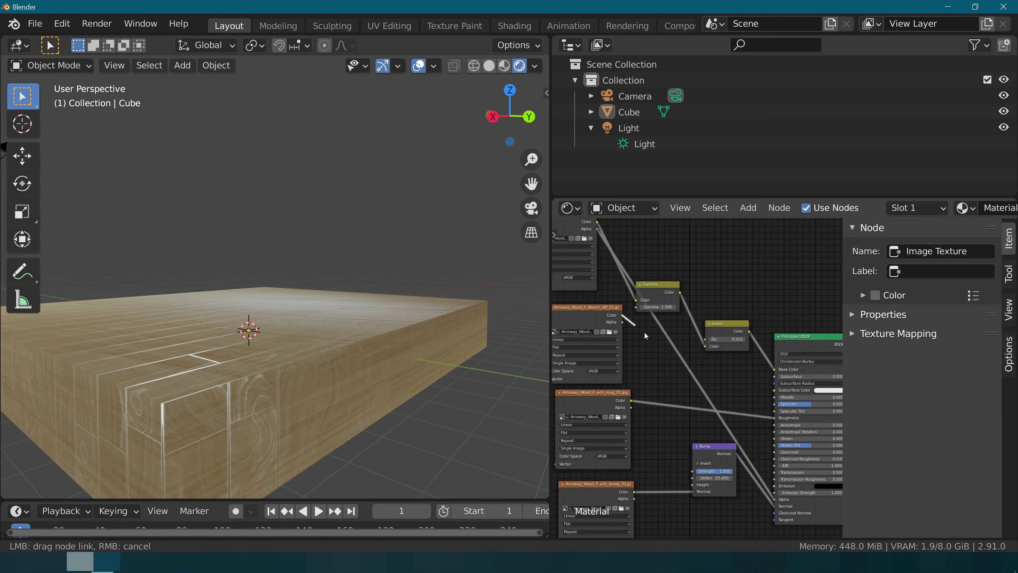
{"action": "left_click_drag", "start_coordinate": [764, 398], "coordinate": [766, 397]}
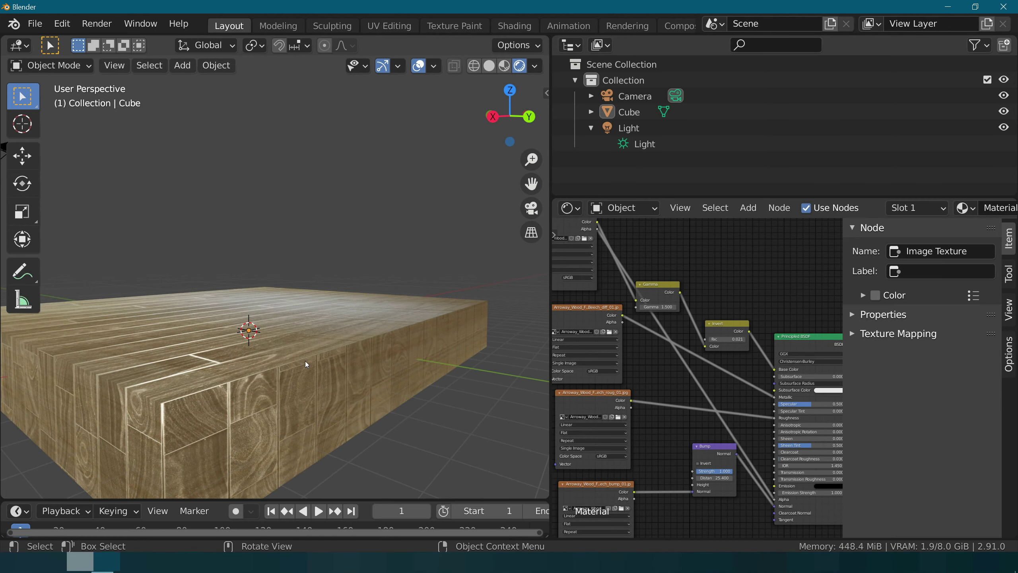
{"action": "middle_click_drag", "start_coordinate": [306, 361], "coordinate": [316, 370]}
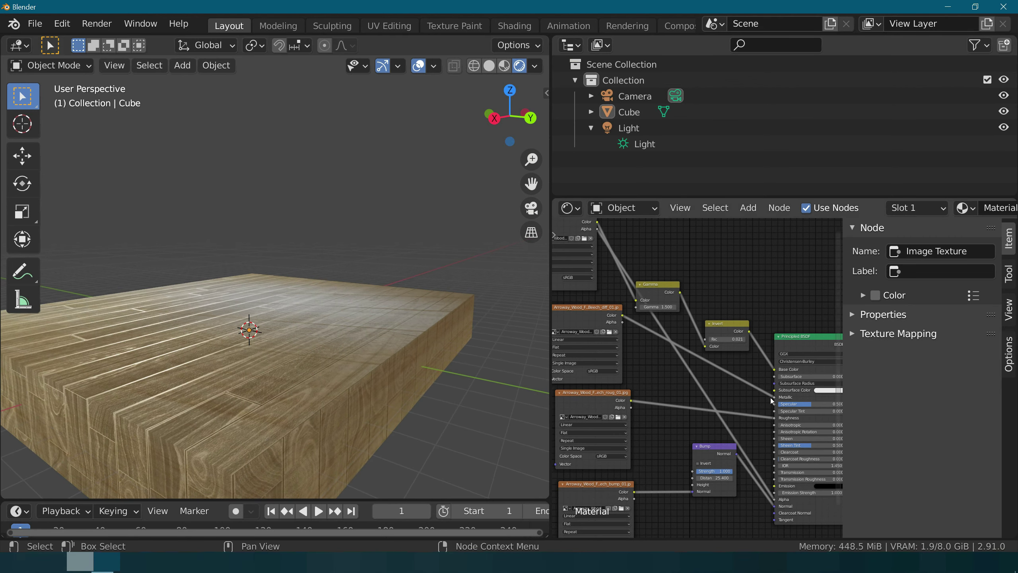
Step: Move the diffuse texture link from Subsurface Color to the shader's Tangent input
{"action": "left_click_drag", "start_coordinate": [775, 390], "coordinate": [774, 426]}
{"action": "mouse_move", "coordinate": [384, 413]}
{"action": "middle_mouse_down"}
{"action": "mouse_move", "coordinate": [334, 416]}
{"action": "mouse_move", "coordinate": [334, 390]}
{"action": "mouse_move", "coordinate": [344, 399]}
{"action": "middle_mouse_up"}
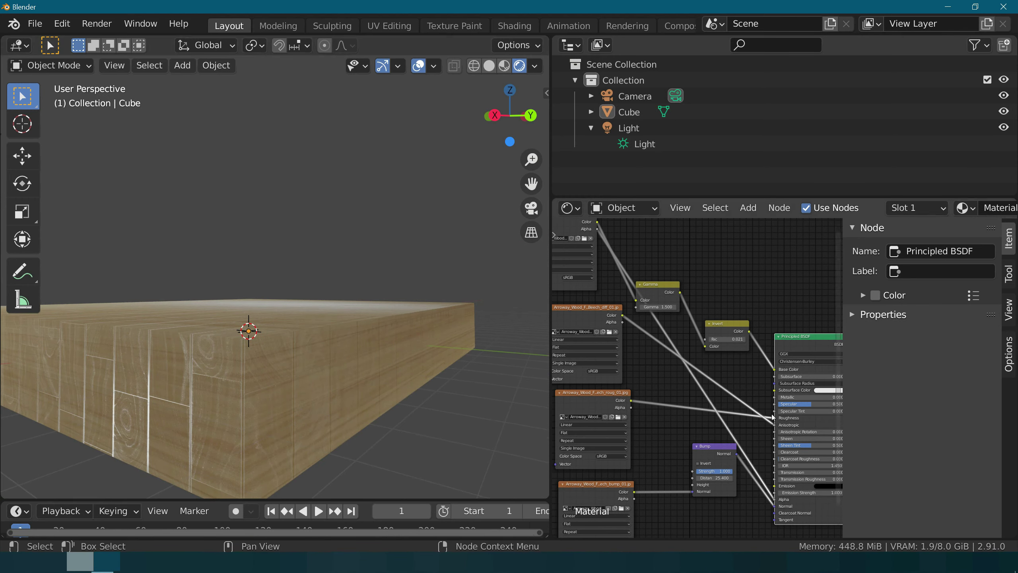
{"action": "left_click_drag", "start_coordinate": [760, 446], "coordinate": [768, 432]}
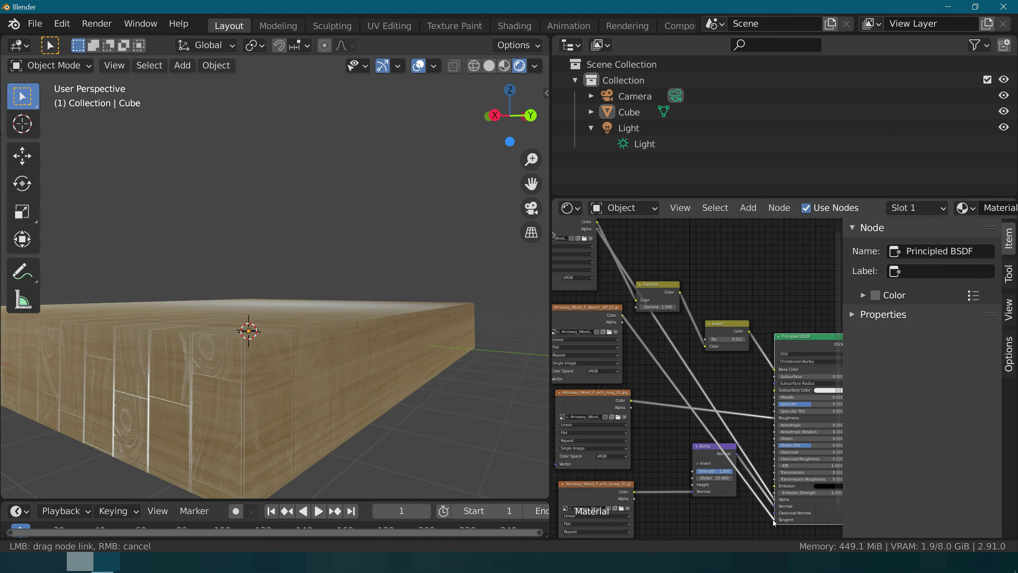
{"action": "left_click_drag", "start_coordinate": [773, 522], "coordinate": [774, 521]}
{"action": "mouse_move", "coordinate": [306, 389]}
{"action": "middle_mouse_down"}
{"action": "mouse_move", "coordinate": [394, 389]}
{"action": "mouse_move", "coordinate": [393, 399]}
{"action": "middle_mouse_up"}
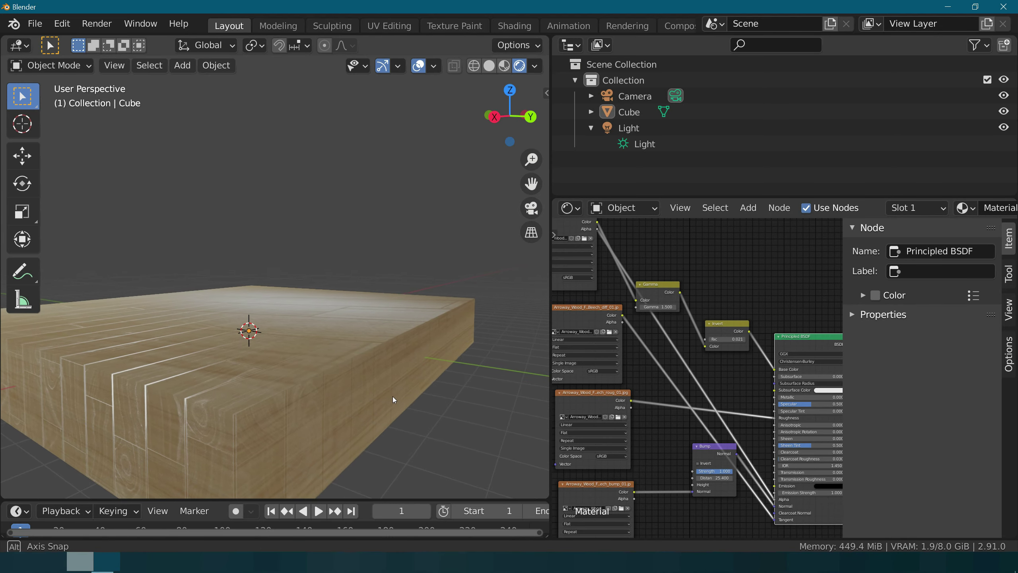
Step: Relink the texture to Clearcoat Normal and orbit to a near top-down view of the slab
{"action": "left_click_drag", "start_coordinate": [775, 521], "coordinate": [774, 513]}
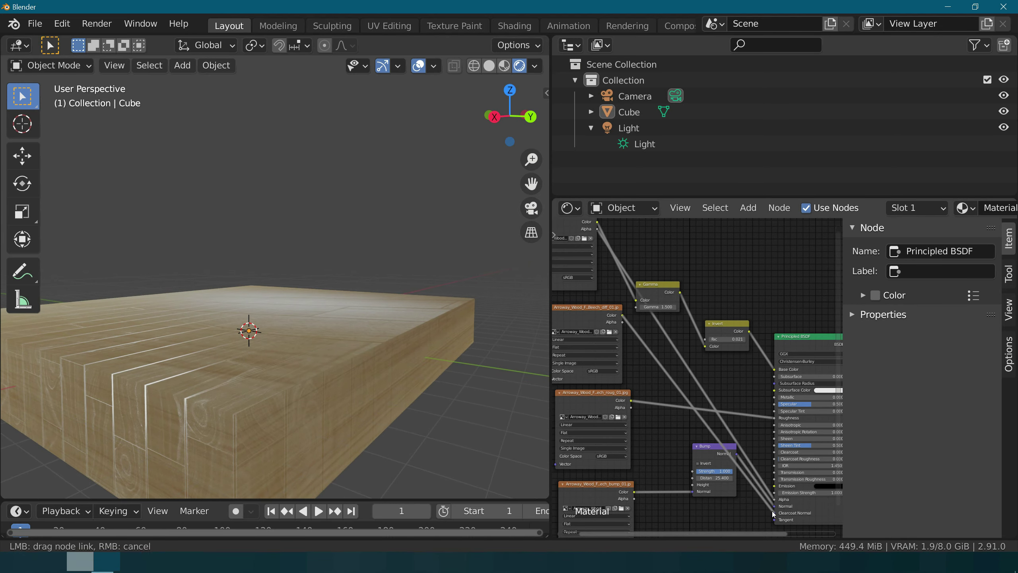
{"action": "middle_click_drag", "start_coordinate": [328, 422], "coordinate": [328, 408]}
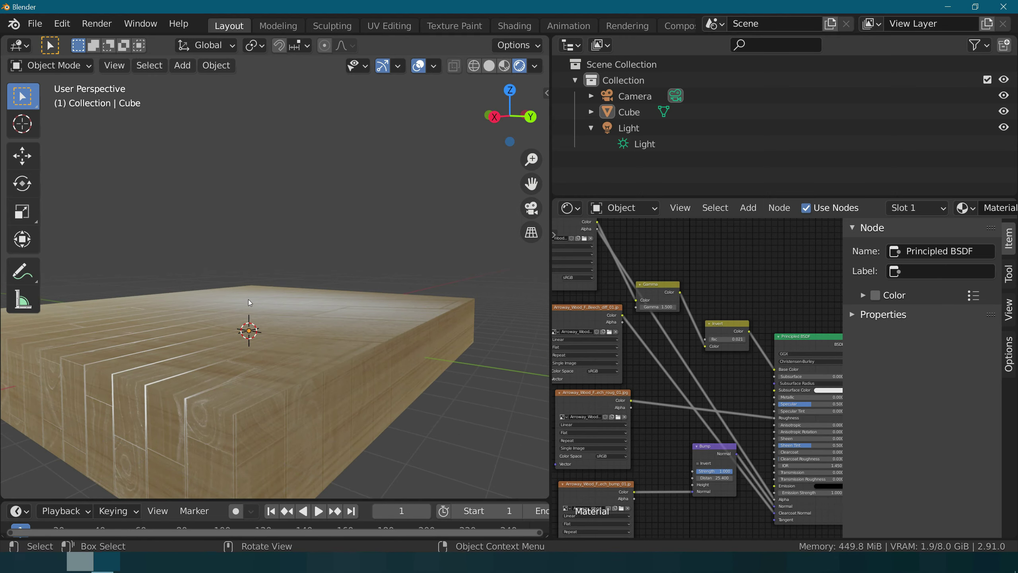
{"action": "mouse_move", "coordinate": [264, 254]}
{"action": "middle_mouse_down"}
{"action": "mouse_move", "coordinate": [90, 397]}
{"action": "mouse_move", "coordinate": [56, 260]}
{"action": "middle_mouse_up"}
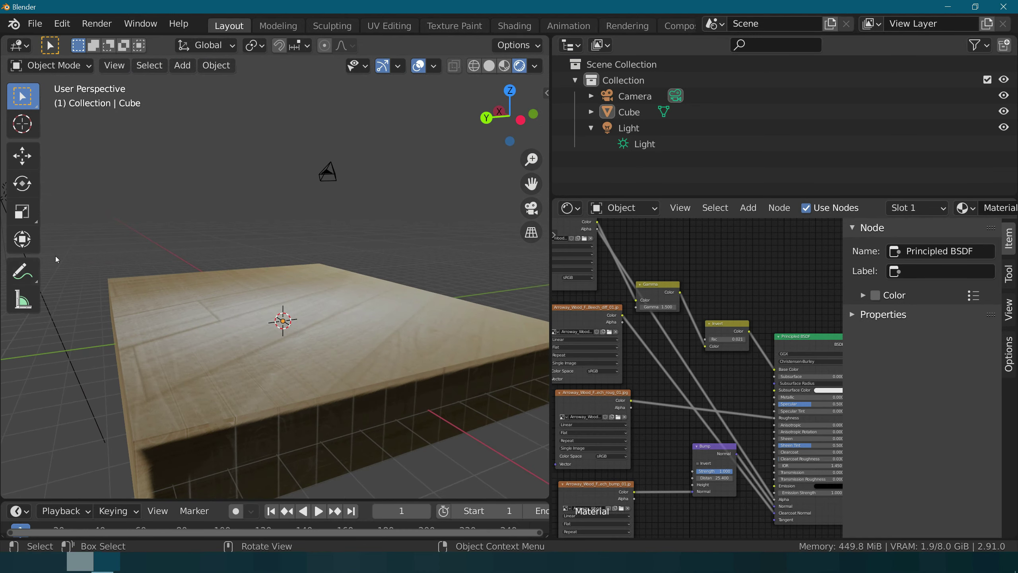
Step: Select the camera and show its Object properties in place of the node editor
{"action": "left_click", "coordinate": [321, 181]}
{"action": "left_click", "coordinate": [564, 212]}
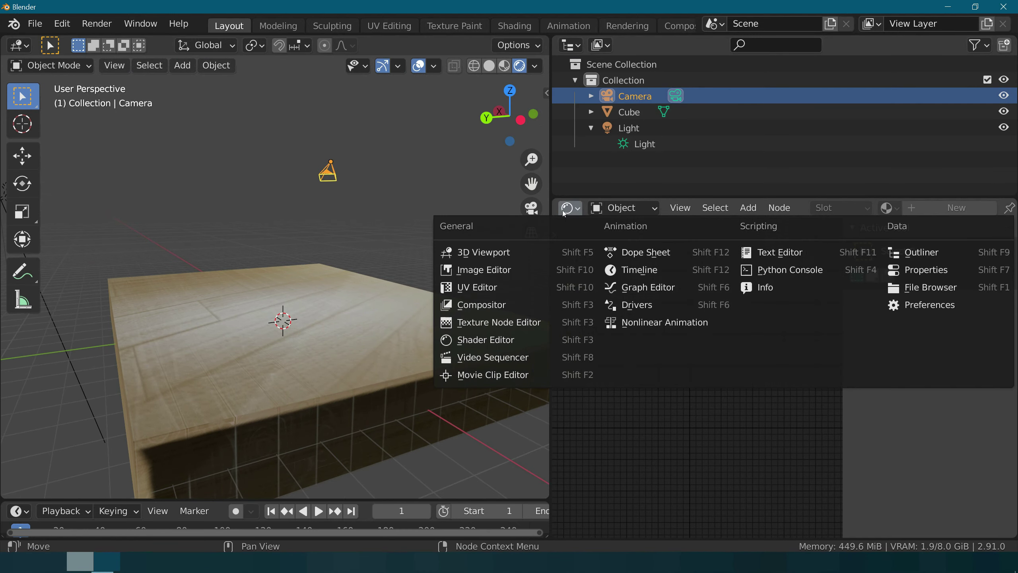
{"action": "left_click", "coordinate": [922, 269]}
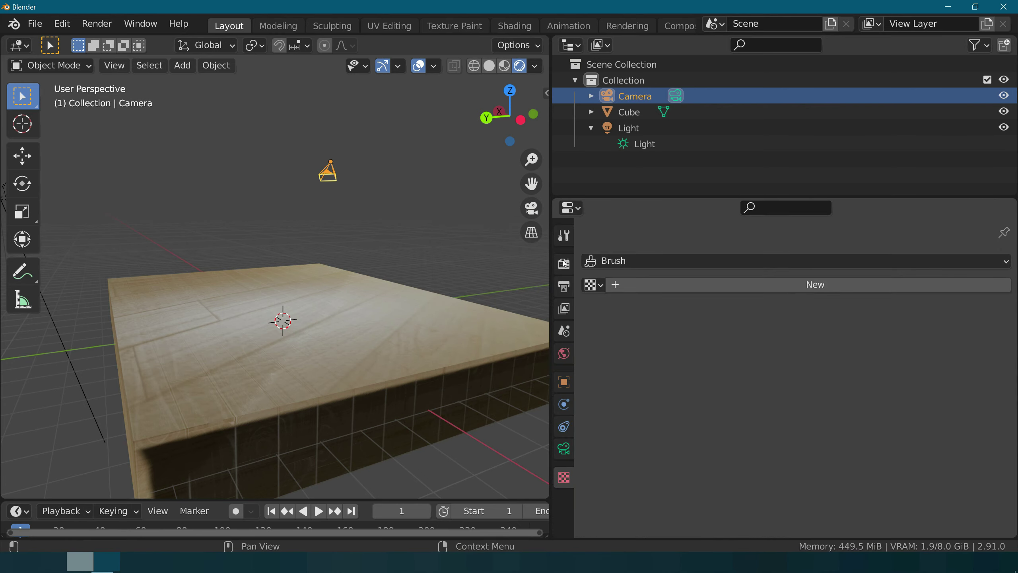
{"action": "left_click", "coordinate": [571, 208]}
{"action": "left_click", "coordinate": [922, 270]}
{"action": "left_click", "coordinate": [564, 382]}
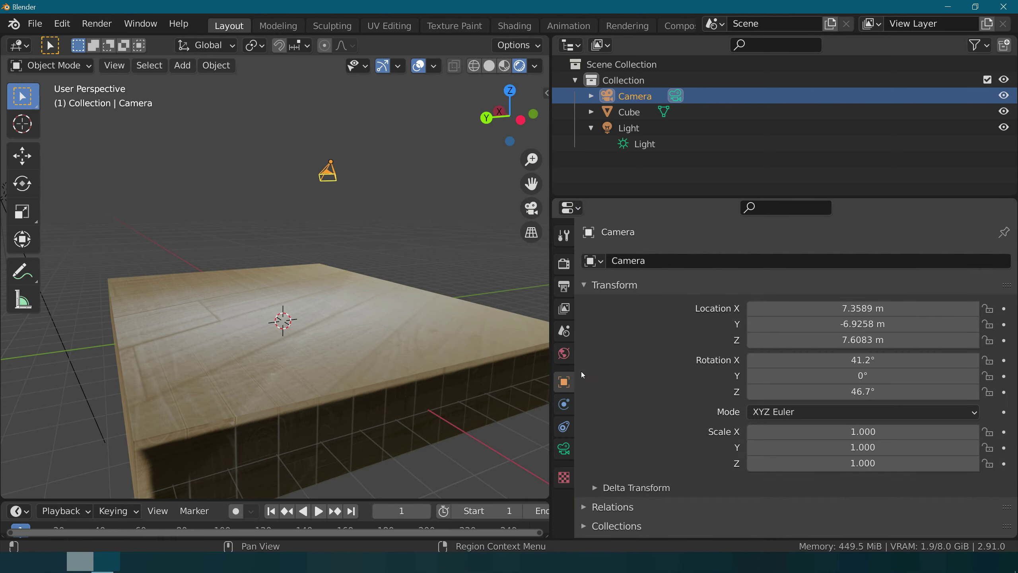
Step: Move the camera to Y 6.5242 m, Z 7.1783 m with Z rotation -51.2°
{"action": "mouse_move", "coordinate": [861, 339]}
{"action": "left_mouse_down"}
{"action": "mouse_move", "coordinate": [830, 339]}
{"action": "mouse_move", "coordinate": [858, 323]}
{"action": "mouse_move", "coordinate": [842, 324]}
{"action": "left_mouse_up"}
{"action": "scroll", "coordinate": [261, 257], "scroll_direction": "down", "scroll_amount": 3}
{"action": "mouse_move", "coordinate": [183, 296]}
{"action": "middle_mouse_down"}
{"action": "mouse_move", "coordinate": [147, 269]}
{"action": "mouse_move", "coordinate": [117, 271]}
{"action": "mouse_move", "coordinate": [125, 275]}
{"action": "middle_mouse_up"}
{"action": "left_click_drag", "start_coordinate": [757, 324], "coordinate": [734, 323]}
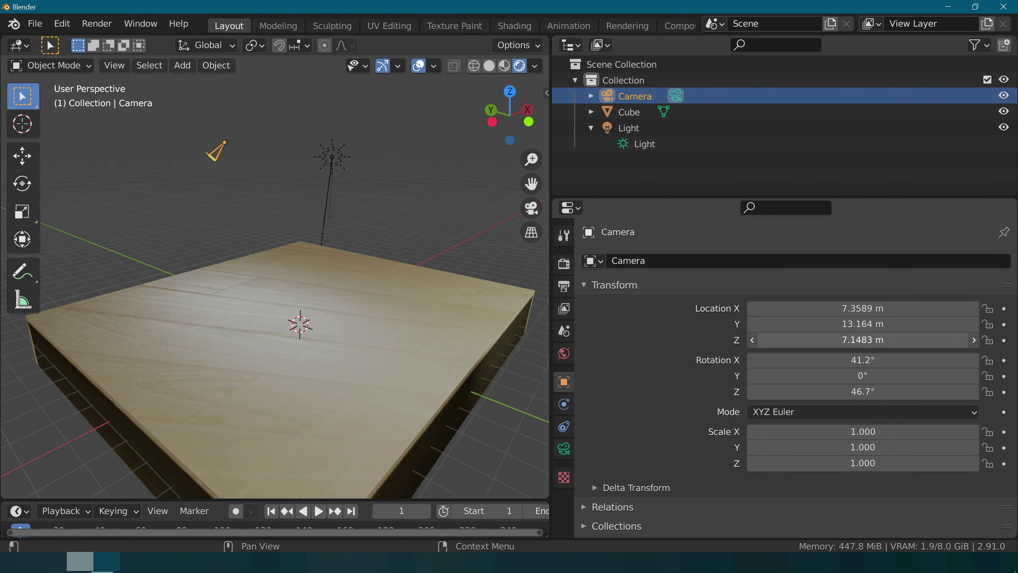
{"action": "left_click_drag", "start_coordinate": [862, 323], "coordinate": [826, 324]}
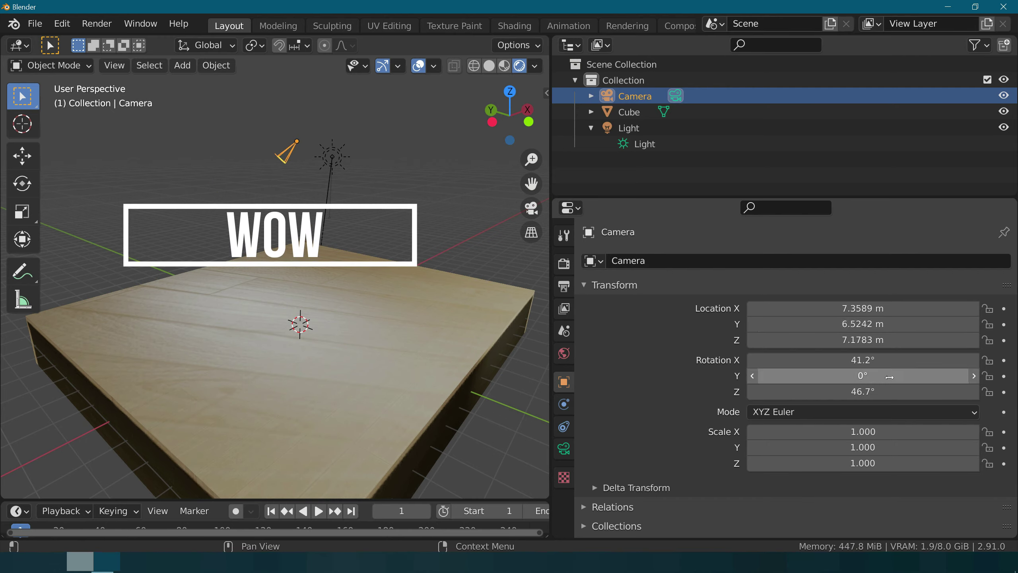
{"action": "left_click_drag", "start_coordinate": [889, 391], "coordinate": [878, 392]}
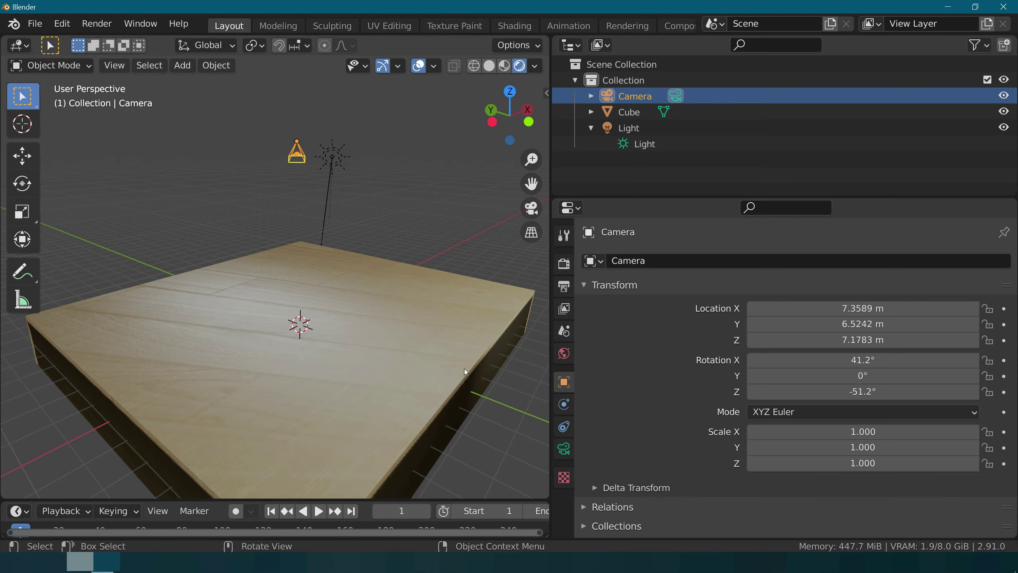
{"action": "middle_click_drag", "start_coordinate": [400, 382], "coordinate": [80, 401]}
{"action": "middle_click_drag", "start_coordinate": [148, 380], "coordinate": [177, 379]}
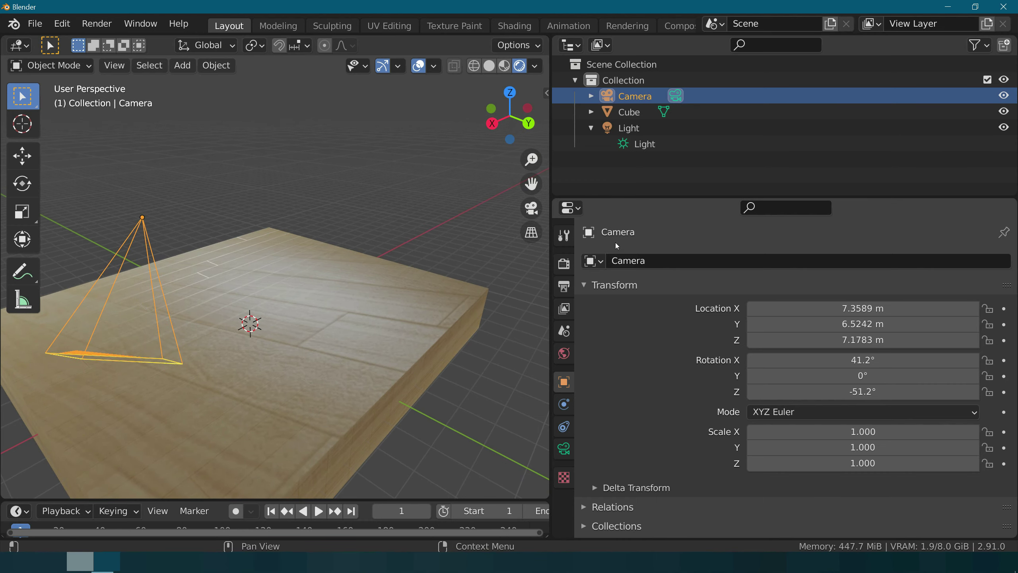
Step: Preview the shot through the camera, then reselect the camera for editing
{"action": "scroll", "coordinate": [470, 385], "scroll_direction": "up", "scroll_amount": 5}
{"action": "scroll", "coordinate": [466, 384], "scroll_direction": "up", "scroll_amount": 2}
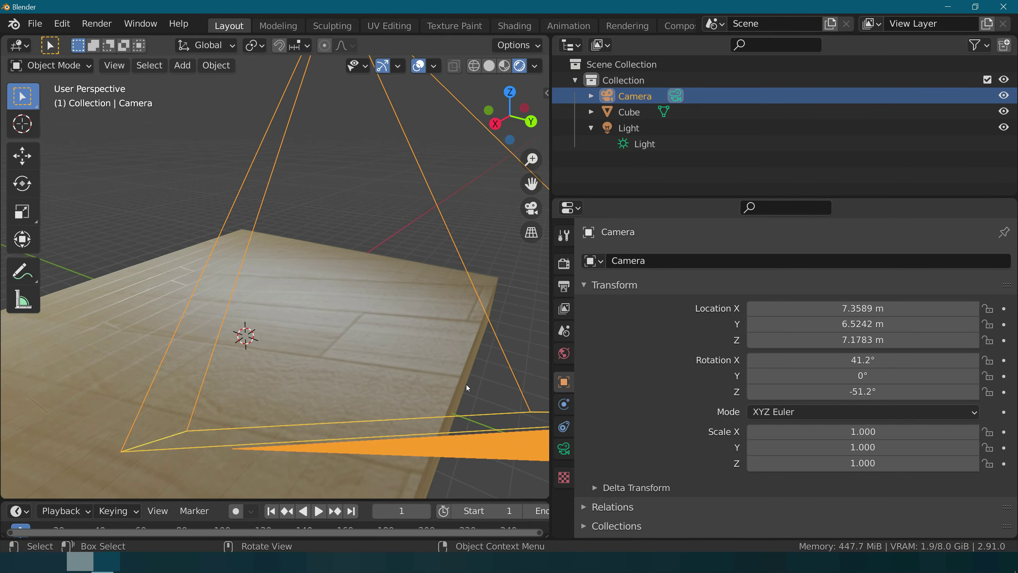
{"action": "scroll", "coordinate": [466, 384], "scroll_direction": "down", "scroll_amount": 7}
{"action": "left_click", "coordinate": [292, 291]}
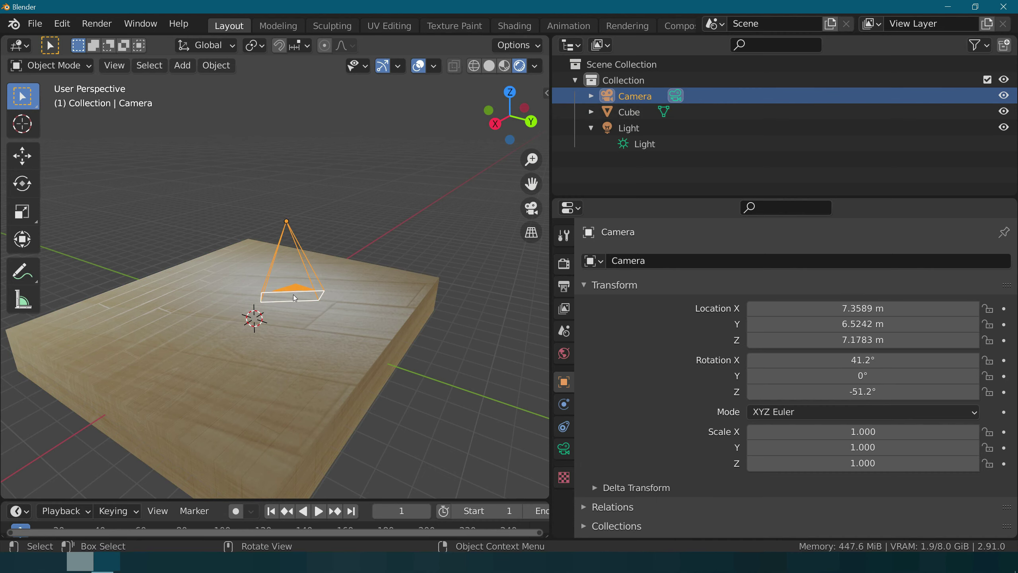
{"action": "left_click", "coordinate": [531, 212]}
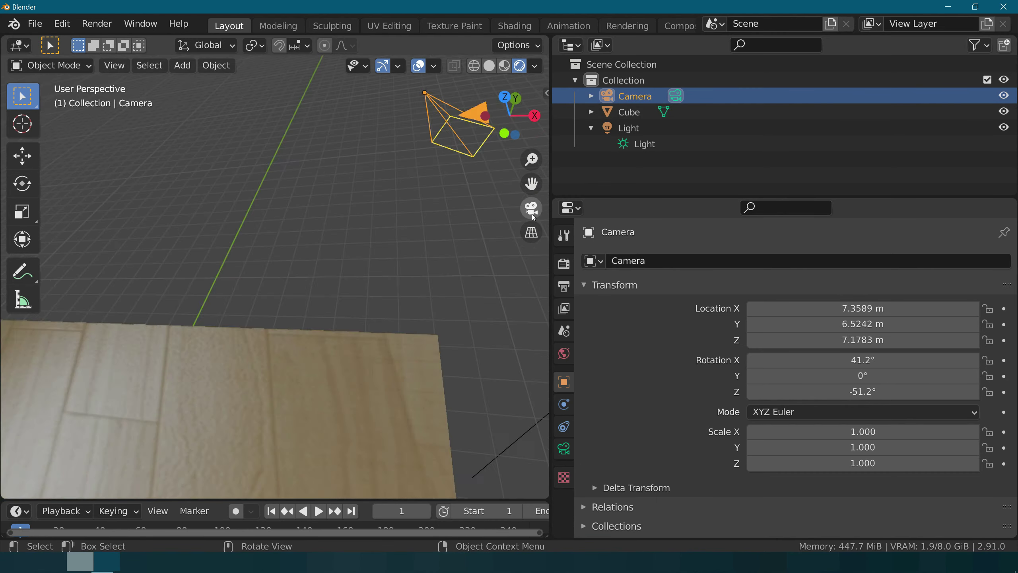
{"action": "left_click", "coordinate": [420, 276]}
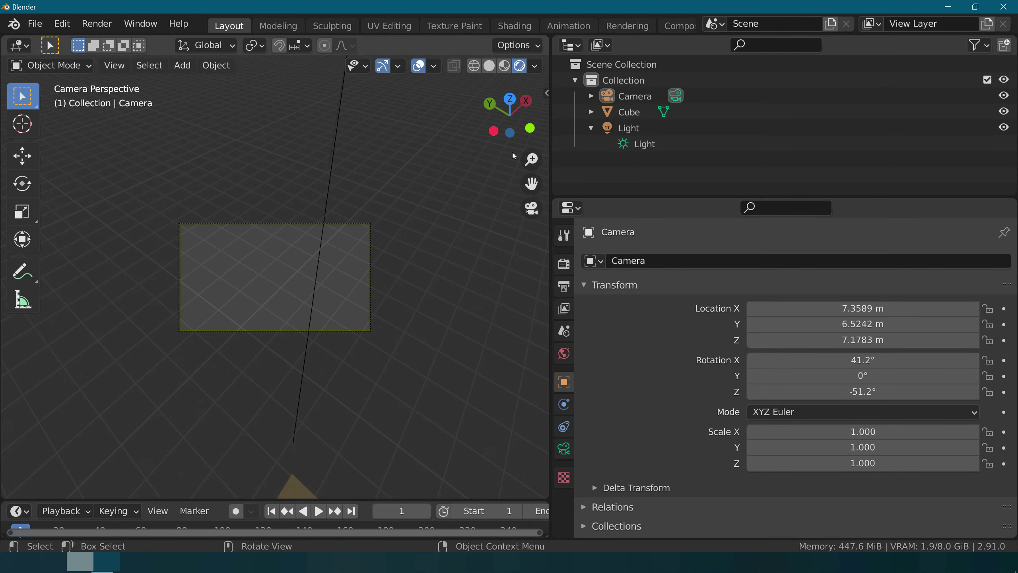
{"action": "left_click", "coordinate": [533, 210]}
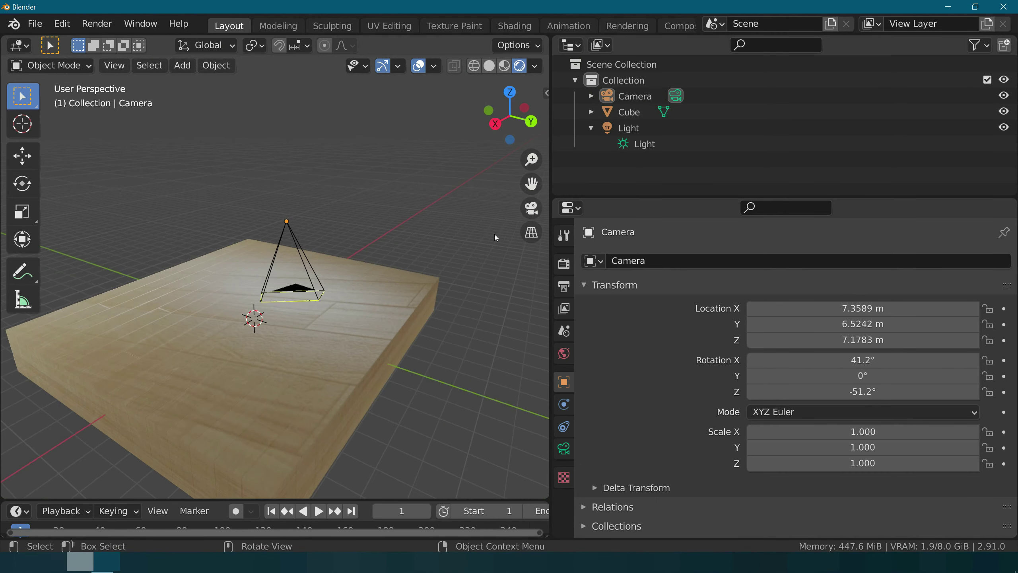
{"action": "left_click", "coordinate": [290, 266]}
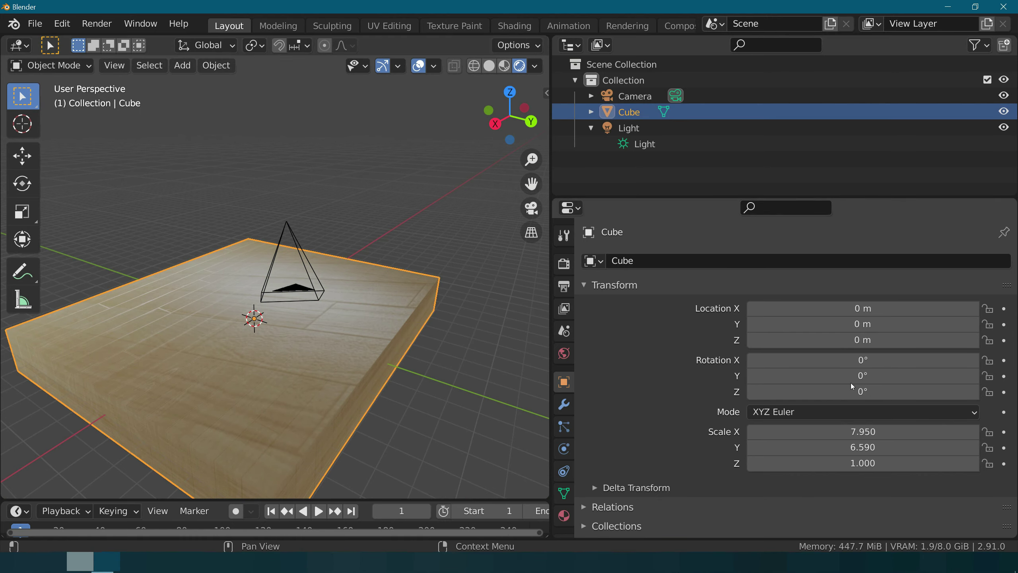
{"action": "left_click", "coordinate": [292, 294]}
Step: Set the camera height to 7.2783 m and its Z rotation to -241°
{"action": "mouse_move", "coordinate": [863, 340]}
{"action": "left_mouse_down"}
{"action": "mouse_move", "coordinate": [833, 340]}
{"action": "mouse_move", "coordinate": [894, 339]}
{"action": "left_mouse_up"}
{"action": "left_click_drag", "start_coordinate": [863, 391], "coordinate": [762, 392]}
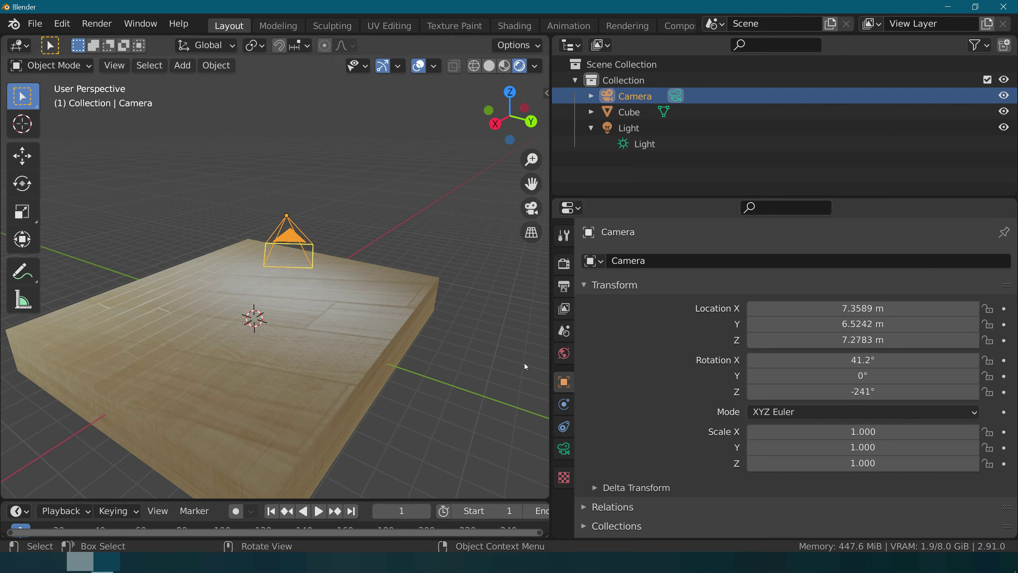
{"action": "left_click", "coordinate": [281, 259]}
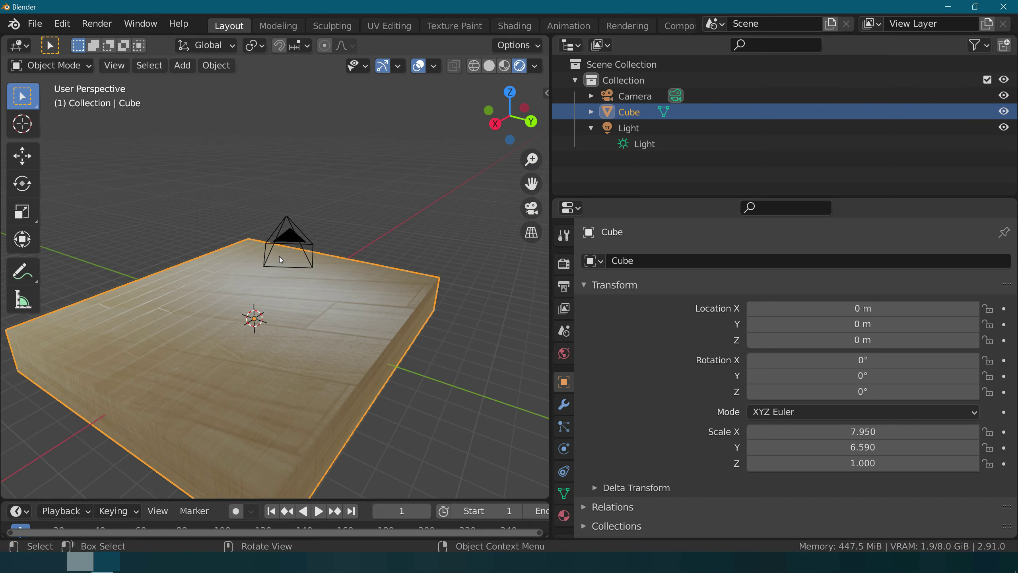
{"action": "left_click", "coordinate": [530, 209]}
Step: Check the framing through the camera, then return to the free viewport
{"action": "scroll", "coordinate": [279, 255], "scroll_direction": "up", "scroll_amount": 2}
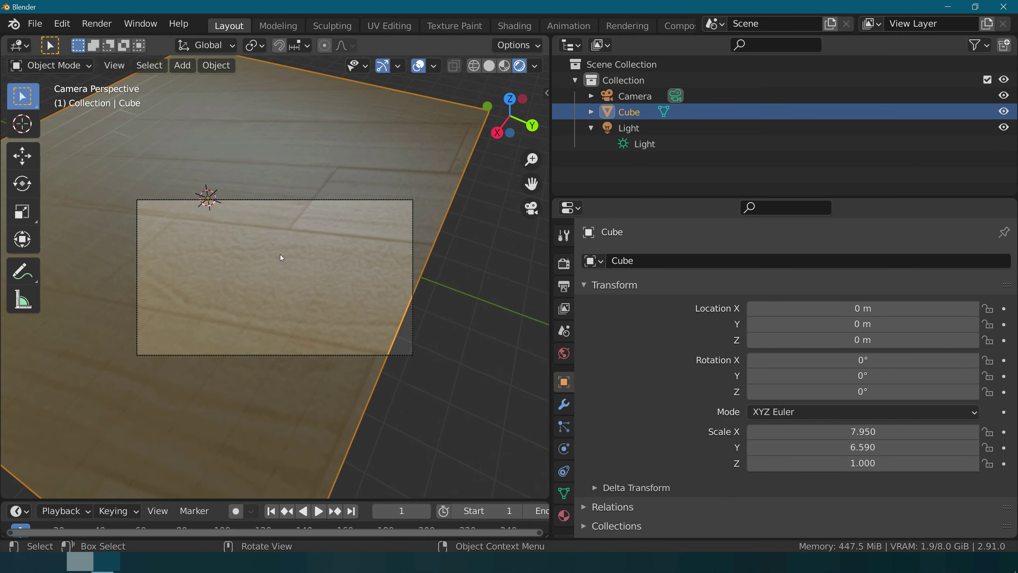
{"action": "scroll", "coordinate": [280, 245], "scroll_direction": "up", "scroll_amount": 3}
{"action": "scroll", "coordinate": [282, 245], "scroll_direction": "up", "scroll_amount": 2}
{"action": "scroll", "coordinate": [279, 242], "scroll_direction": "down", "scroll_amount": 2}
{"action": "scroll", "coordinate": [285, 243], "scroll_direction": "down", "scroll_amount": 2}
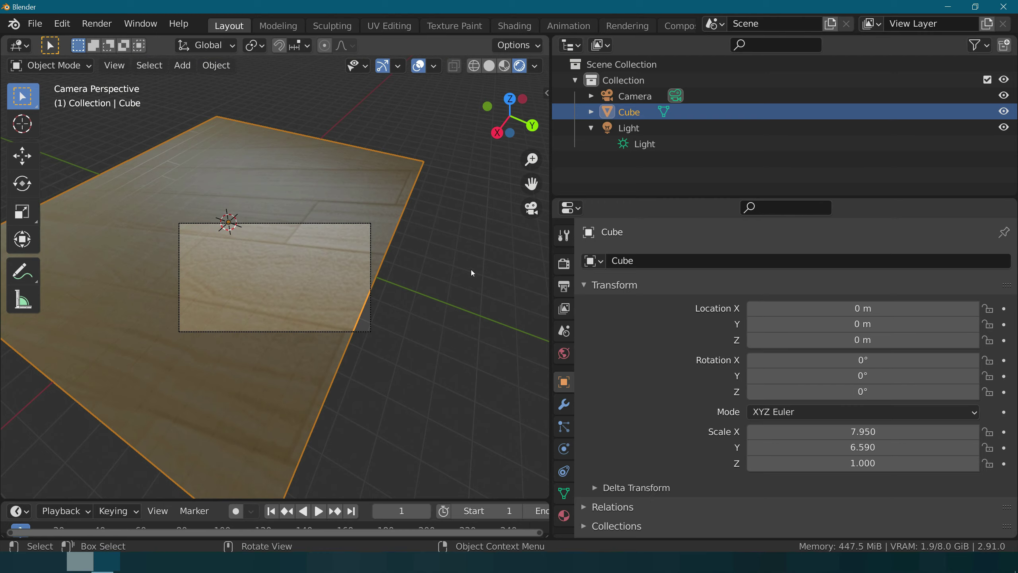
{"action": "left_click", "coordinate": [454, 270]}
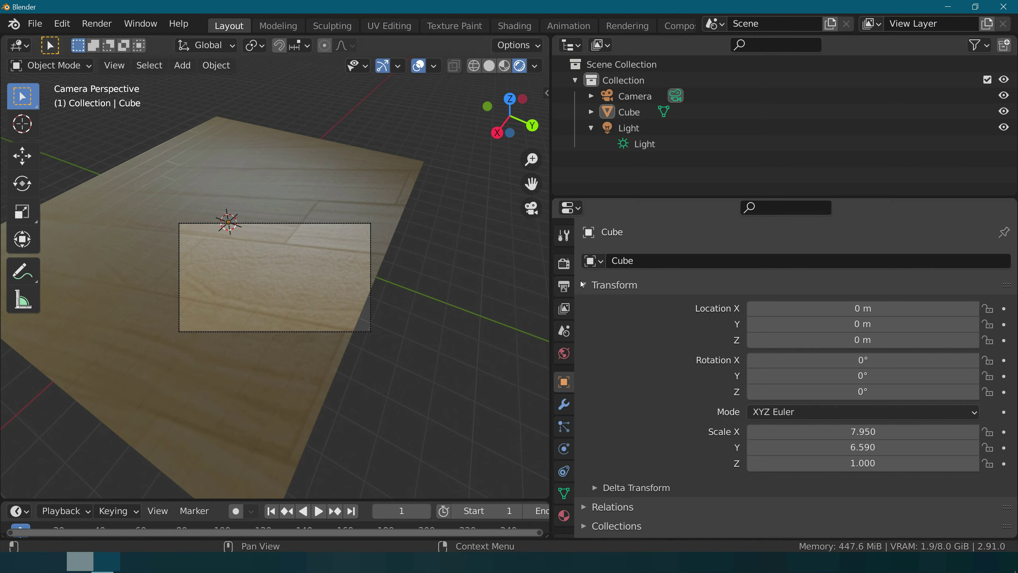
{"action": "left_click", "coordinate": [531, 208]}
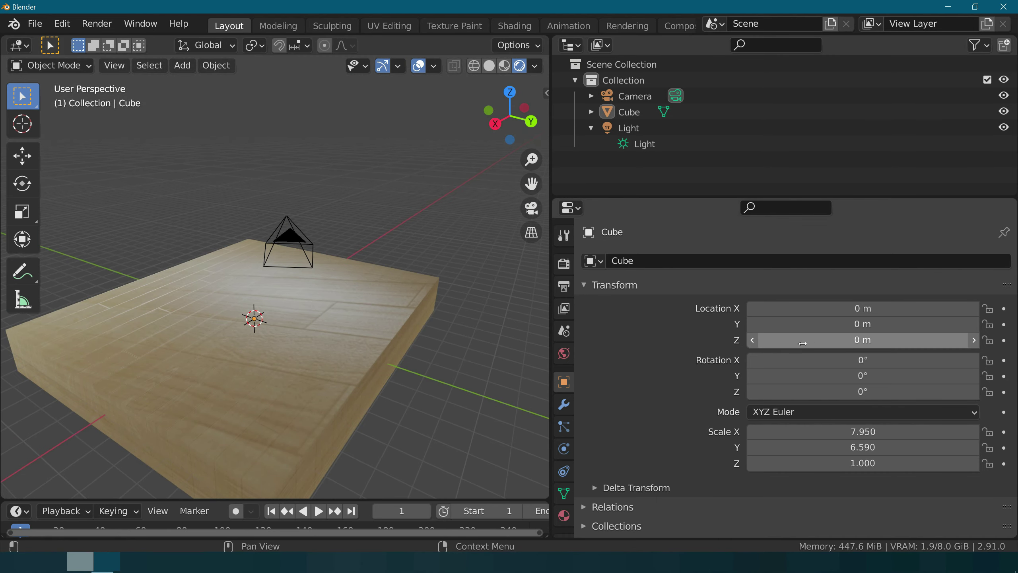
Step: Rotate the camera to -249° around Z and lower it to Z 4.1283 m
{"action": "left_click", "coordinate": [272, 240]}
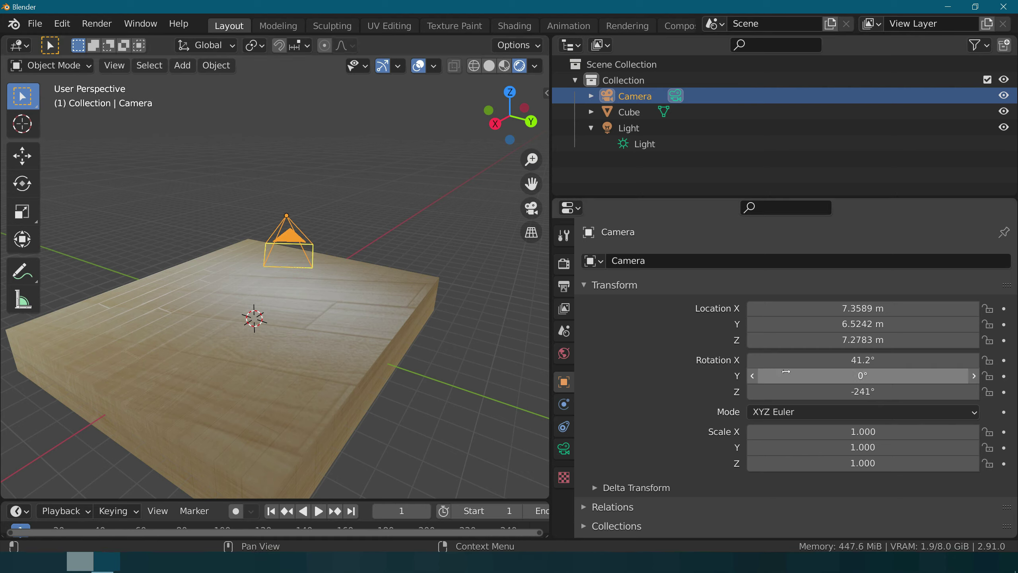
{"action": "left_click_drag", "start_coordinate": [863, 391], "coordinate": [854, 391]}
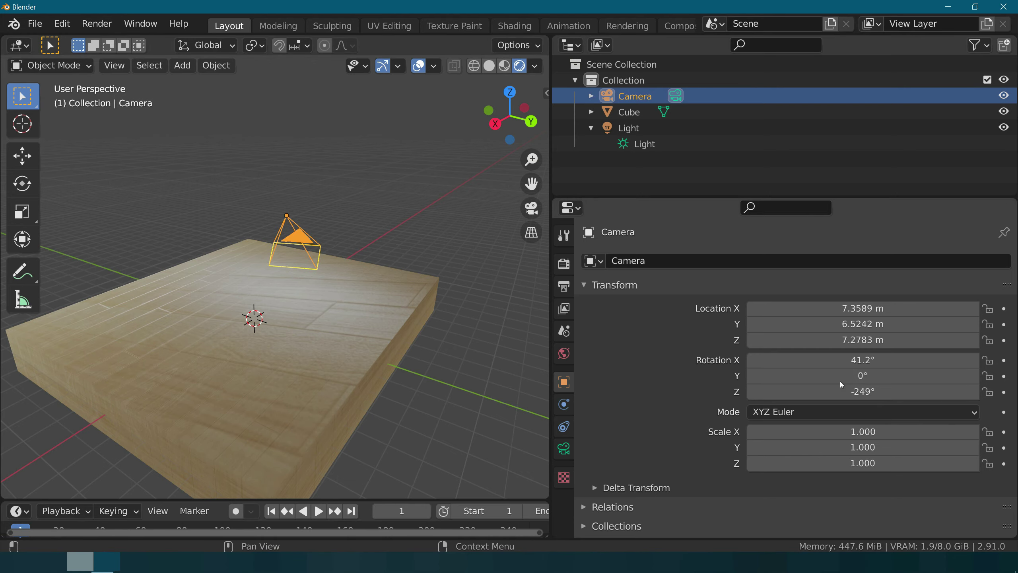
{"action": "left_click_drag", "start_coordinate": [863, 340], "coordinate": [869, 344]}
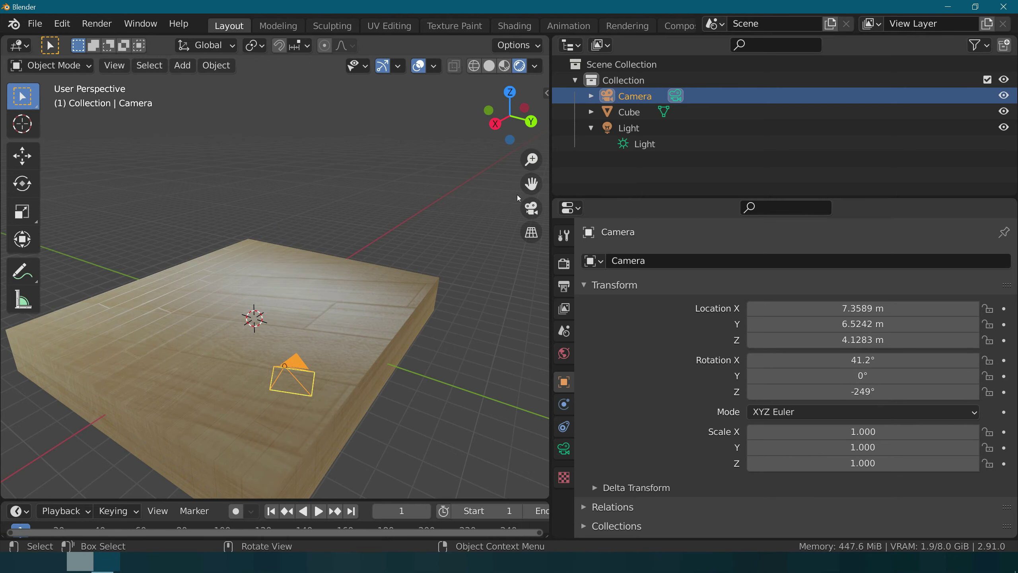
{"action": "left_click", "coordinate": [531, 213]}
{"action": "left_click", "coordinate": [522, 205]}
Step: Tilt the camera to 68.2° X rotation, checking the floor through the camera view
{"action": "left_click_drag", "start_coordinate": [863, 360], "coordinate": [842, 360]}
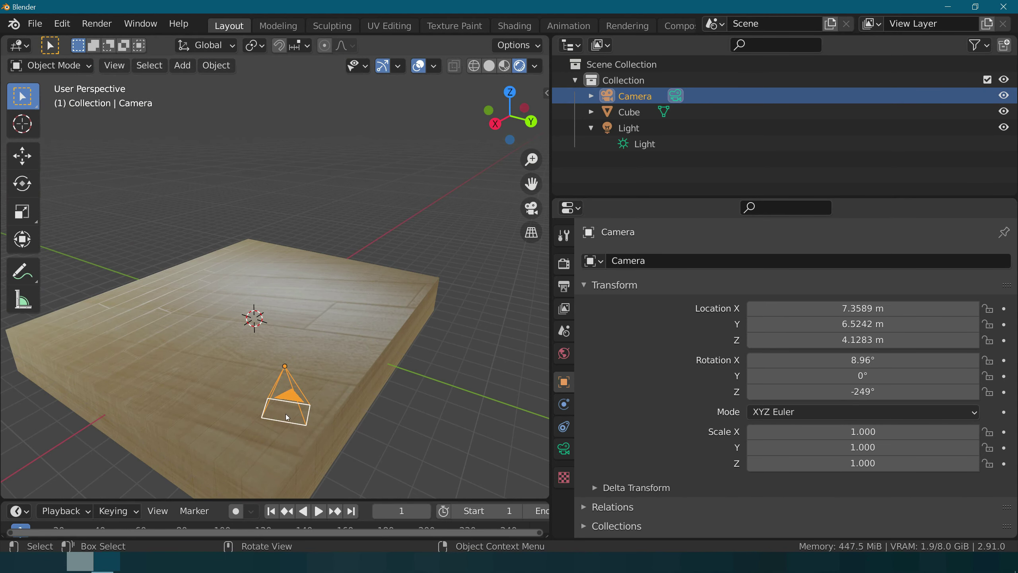
{"action": "left_click", "coordinate": [530, 209]}
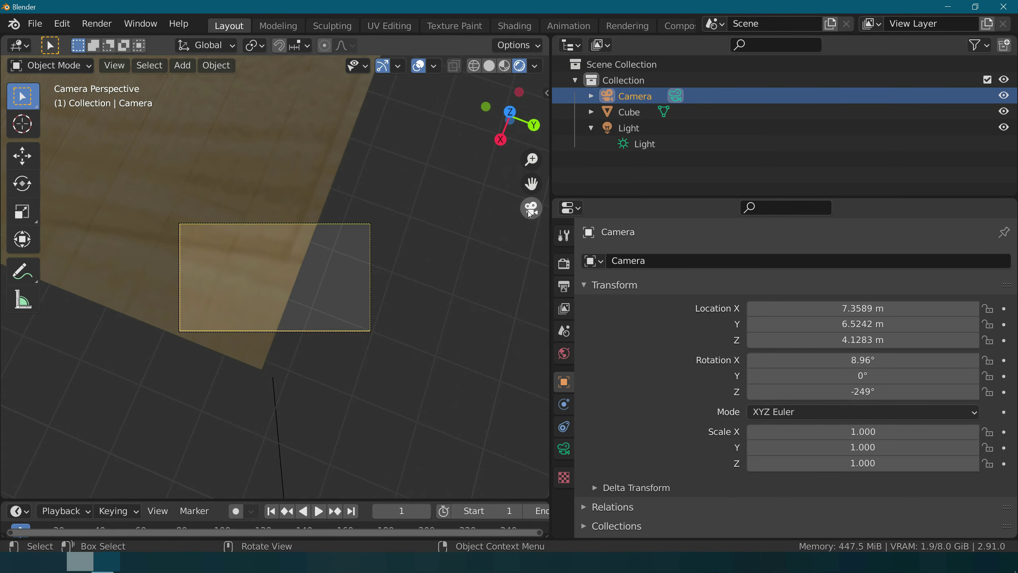
{"action": "left_click", "coordinate": [529, 214]}
{"action": "mouse_move", "coordinate": [863, 360]}
{"action": "left_mouse_down"}
{"action": "mouse_move", "coordinate": [894, 360]}
{"action": "mouse_move", "coordinate": [858, 360]}
{"action": "left_mouse_up"}
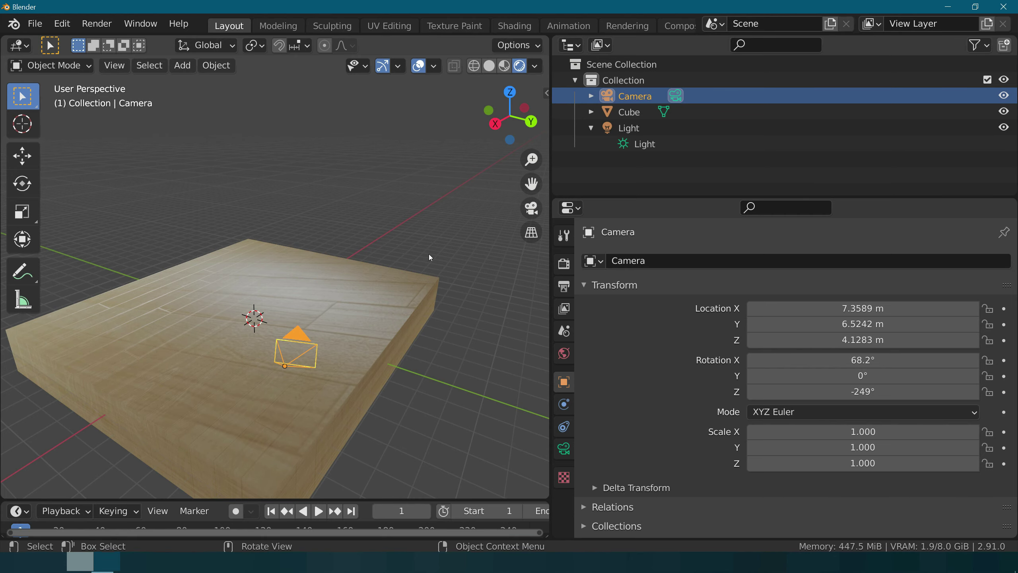
{"action": "left_click", "coordinate": [538, 211]}
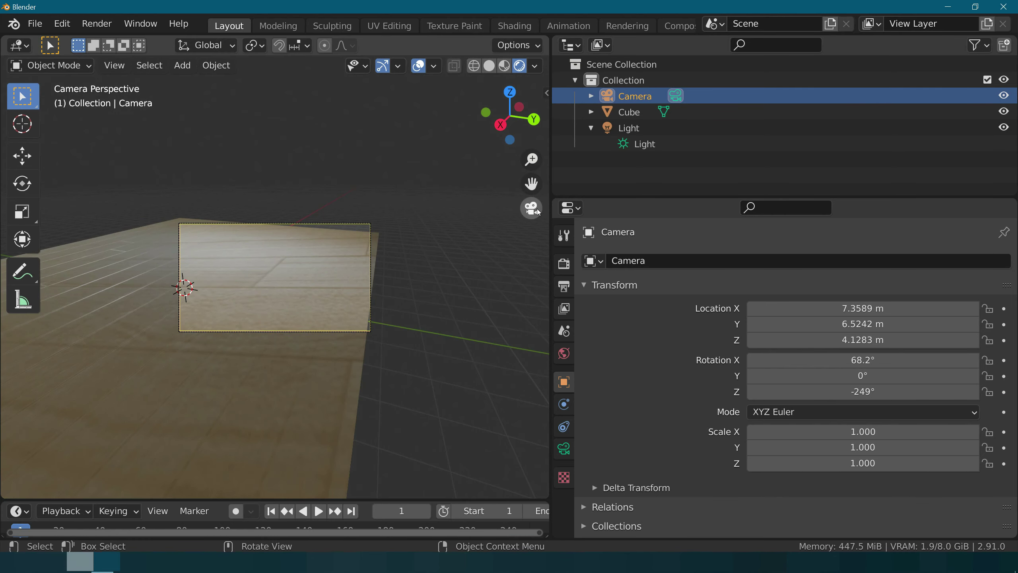
{"action": "left_click", "coordinate": [246, 267]}
{"action": "scroll", "coordinate": [255, 265], "scroll_direction": "down", "scroll_amount": 2}
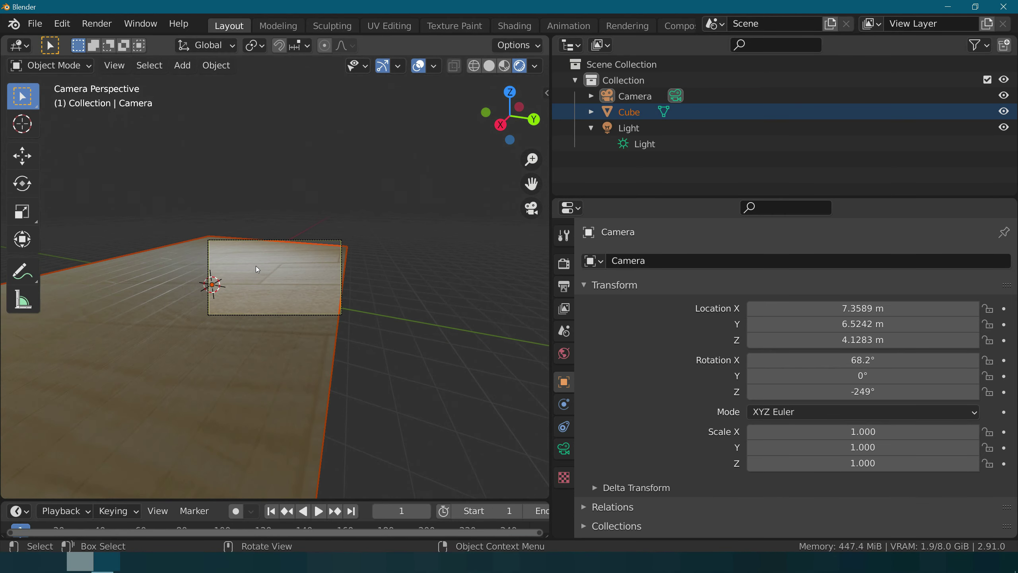
{"action": "scroll", "coordinate": [257, 267], "scroll_direction": "down", "scroll_amount": 1}
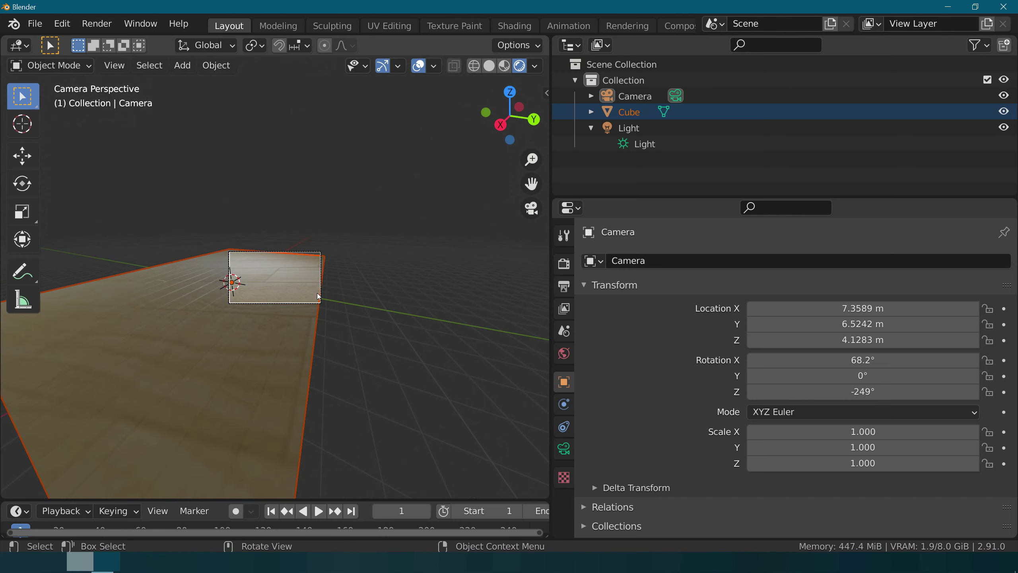
{"action": "left_click", "coordinate": [320, 302]}
{"action": "scroll", "coordinate": [280, 260], "scroll_direction": "up", "scroll_amount": 1}
{"action": "scroll", "coordinate": [273, 251], "scroll_direction": "up", "scroll_amount": 4}
{"action": "scroll", "coordinate": [264, 247], "scroll_direction": "up", "scroll_amount": 2}
{"action": "scroll", "coordinate": [265, 249], "scroll_direction": "down", "scroll_amount": 4}
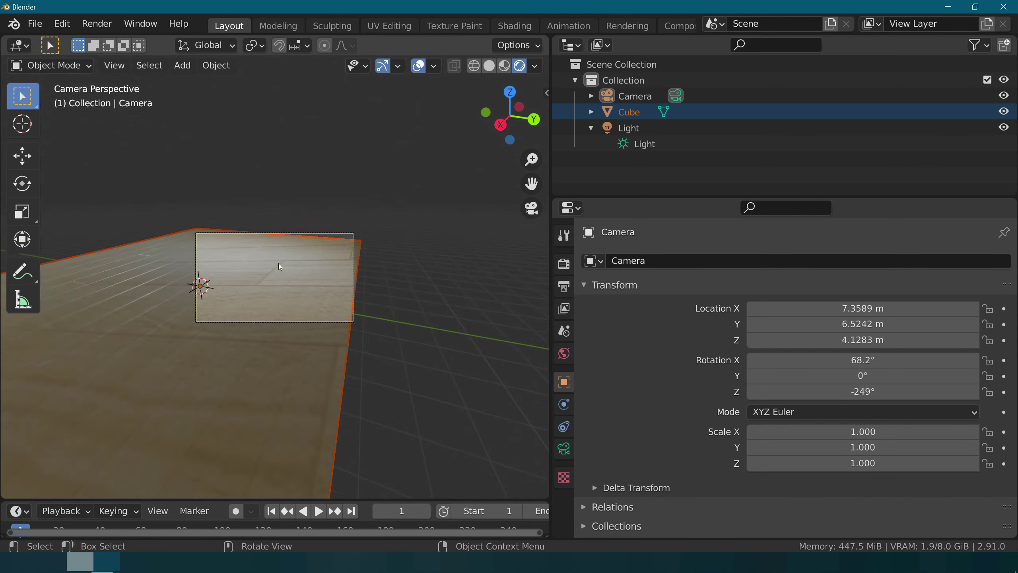
{"action": "scroll", "coordinate": [305, 293], "scroll_direction": "down", "scroll_amount": 3}
{"action": "left_click", "coordinate": [347, 314]}
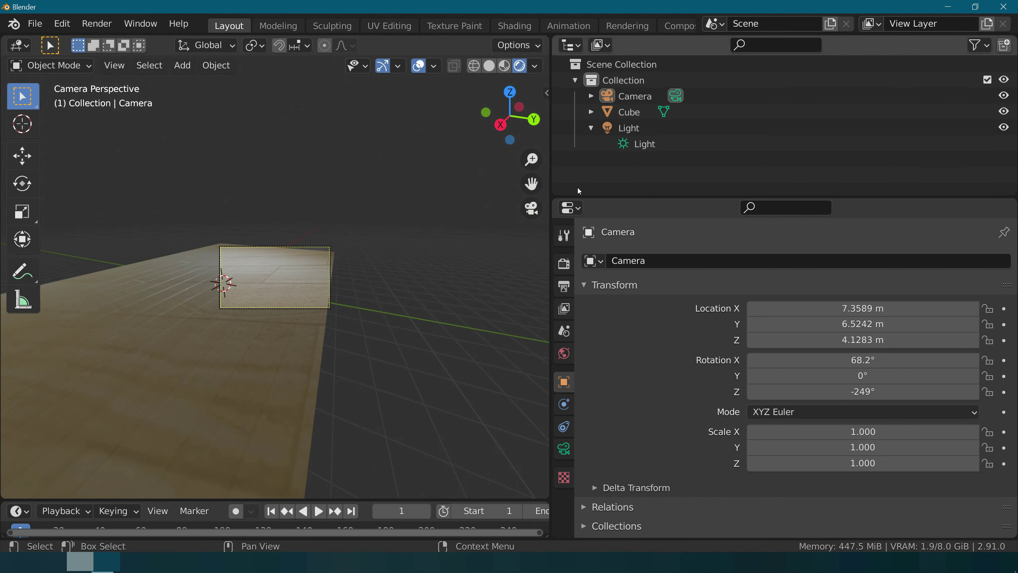
{"action": "left_click", "coordinate": [533, 198]}
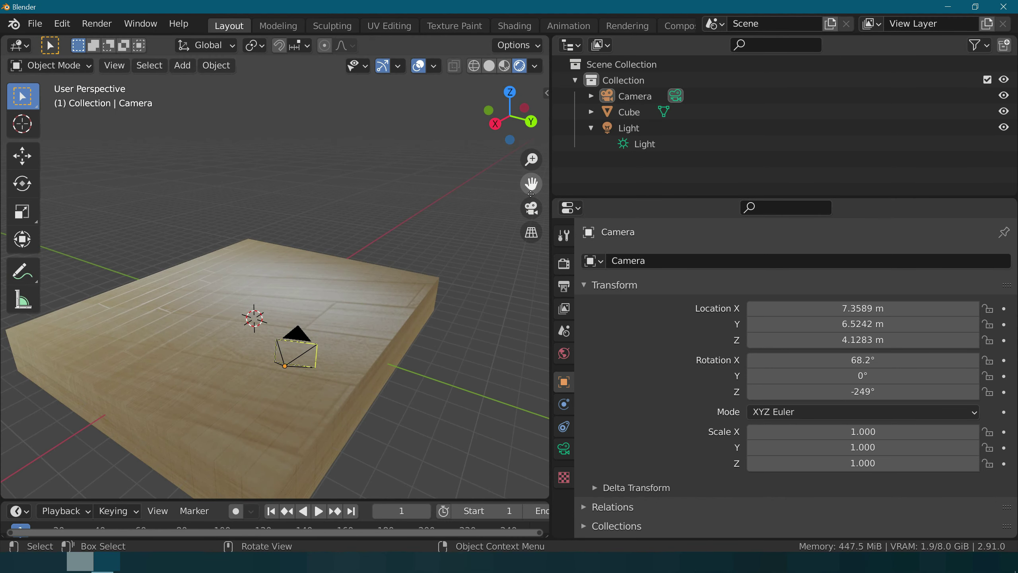
{"action": "left_click", "coordinate": [296, 362]}
{"action": "key", "text": "Delete"}
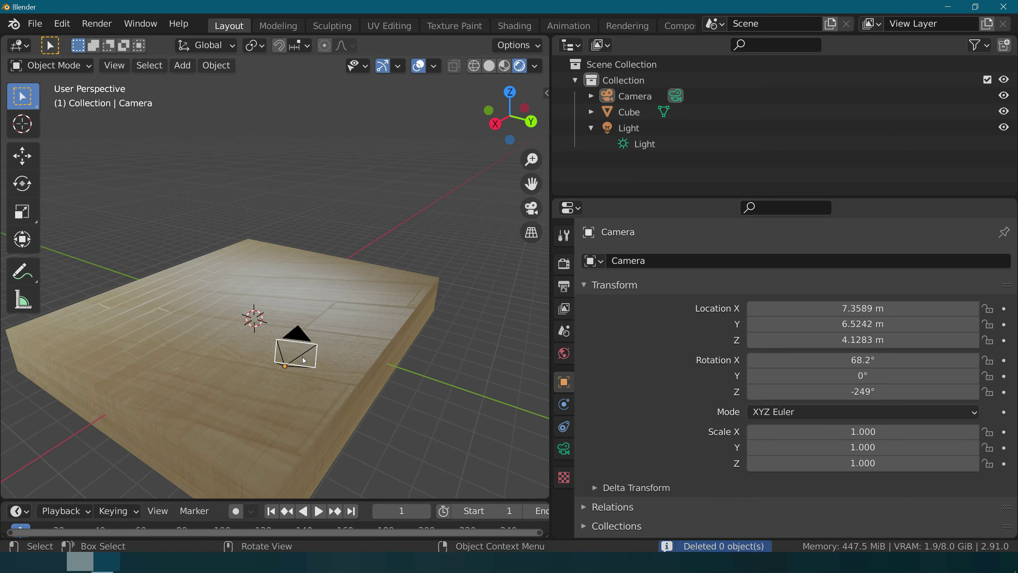
{"action": "mouse_move", "coordinate": [128, 254]}
{"action": "middle_mouse_down"}
{"action": "mouse_move", "coordinate": [453, 229]}
{"action": "mouse_move", "coordinate": [417, 298]}
{"action": "mouse_move", "coordinate": [401, 368]}
{"action": "mouse_move", "coordinate": [405, 347]}
{"action": "mouse_move", "coordinate": [426, 354]}
{"action": "middle_mouse_up"}
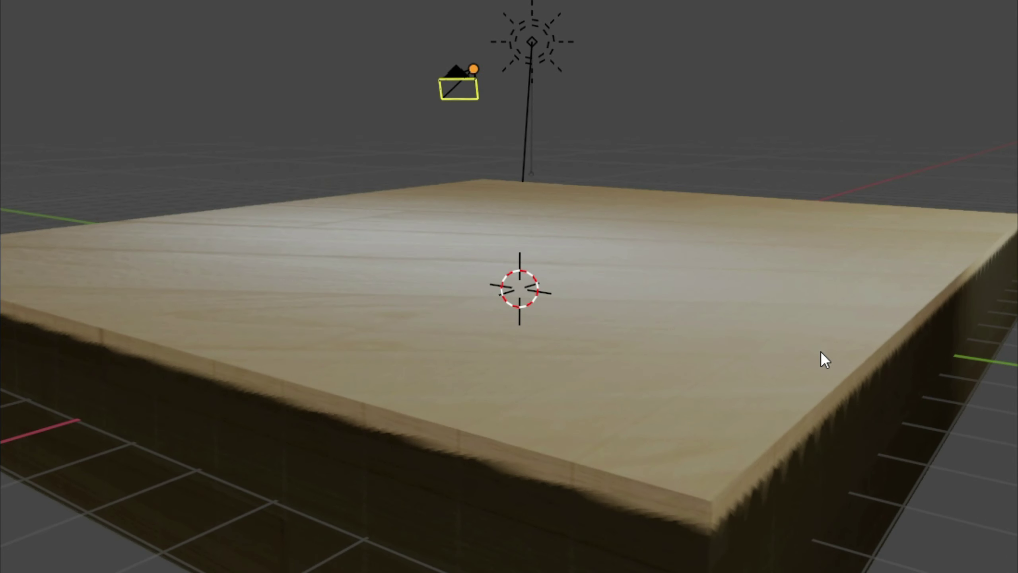
{"action": "middle_click_drag", "start_coordinate": [817, 365], "coordinate": [805, 378]}
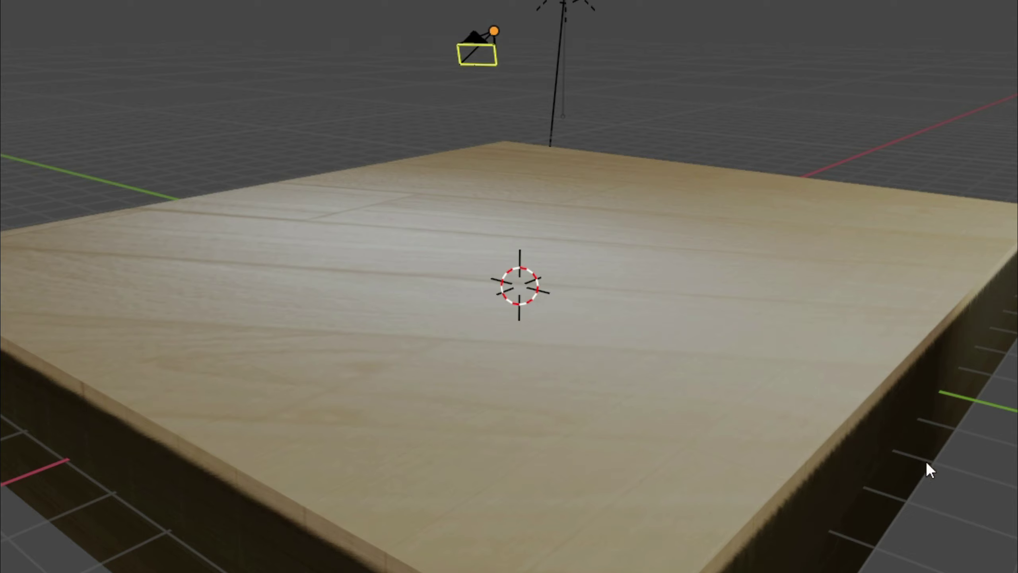